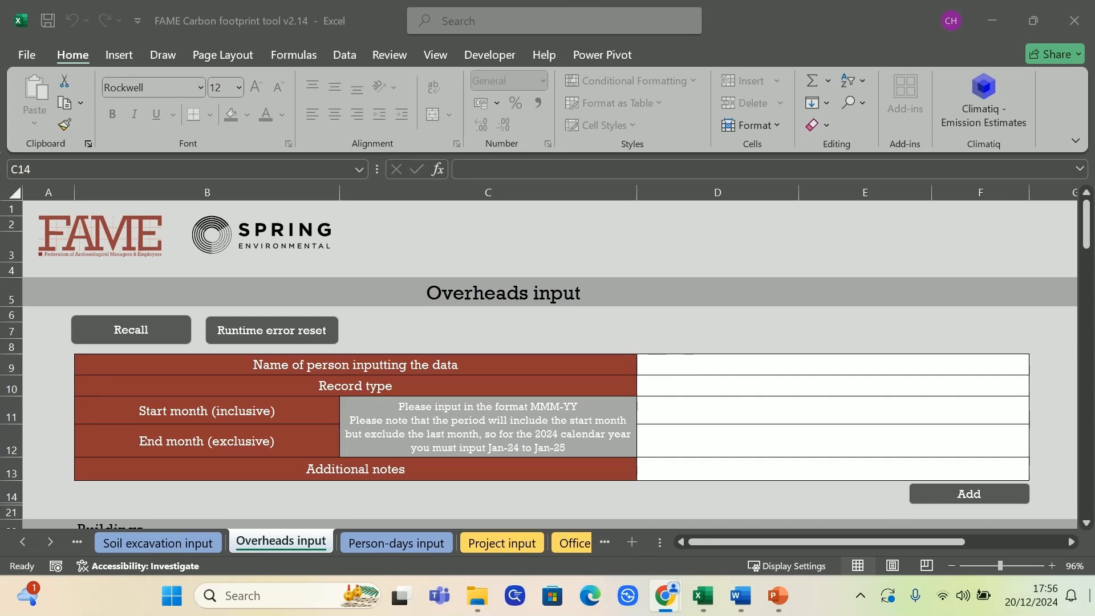
Examine the Buildings, Commuting/Homeworking and Business travel sections of the Overheads input sheet
scroll(347, 365, "down", 2)
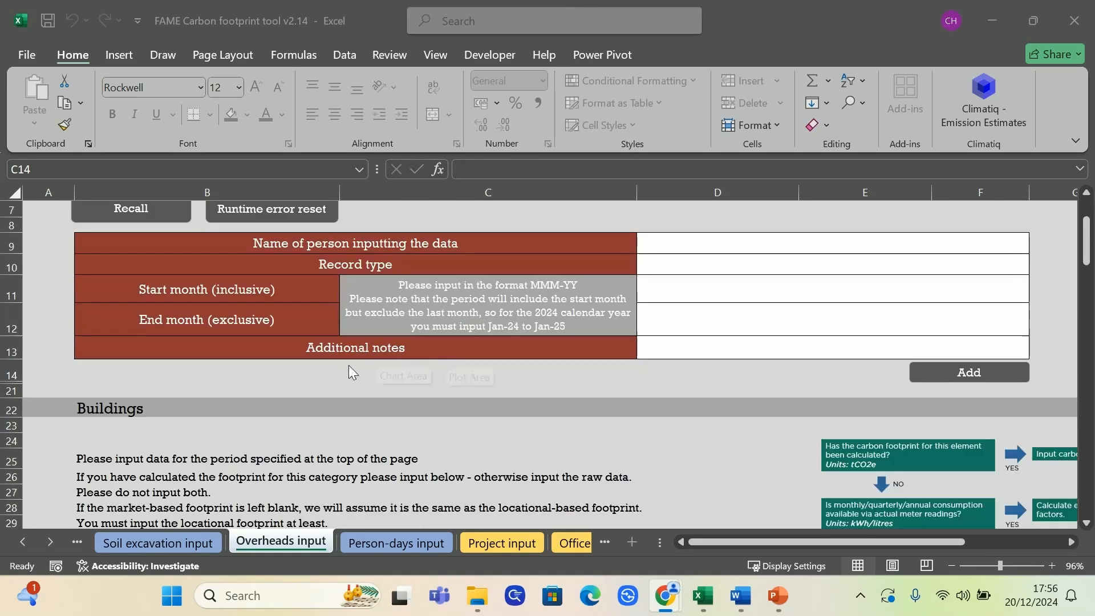
left_click(131, 410)
scroll(172, 428, "down", 10)
scroll(172, 428, "down", 9)
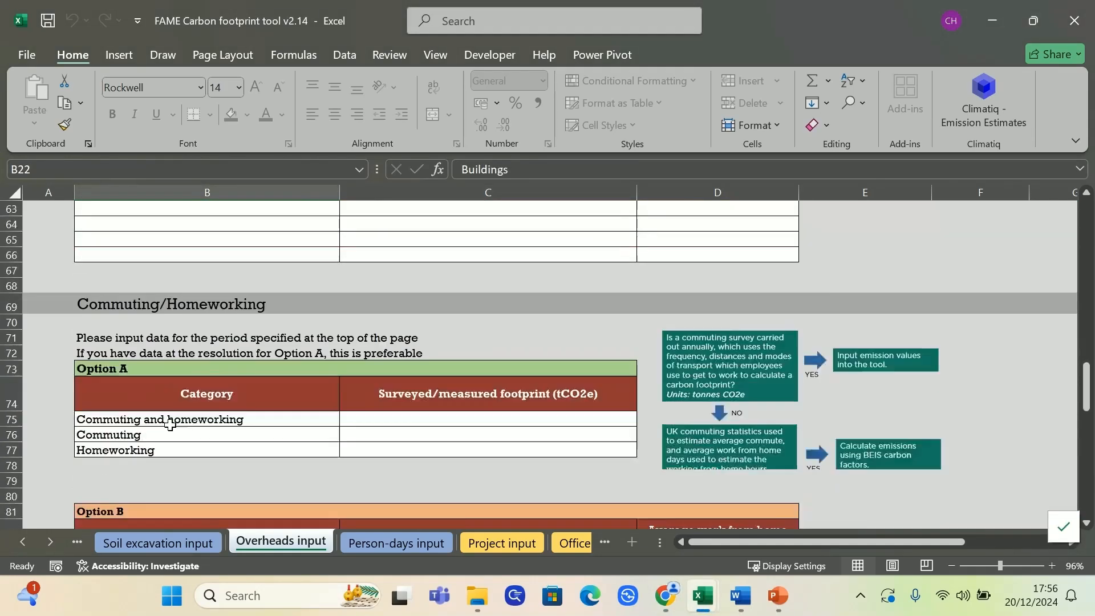
left_click(124, 258)
scroll(130, 261, "down", 9)
scroll(130, 260, "up", 4)
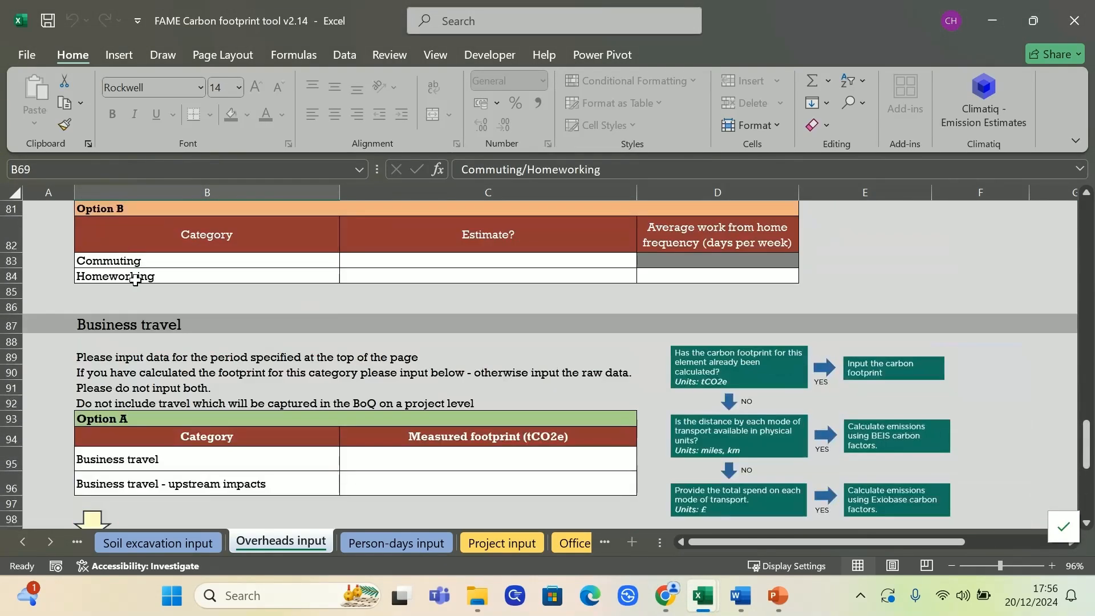
left_click(147, 324)
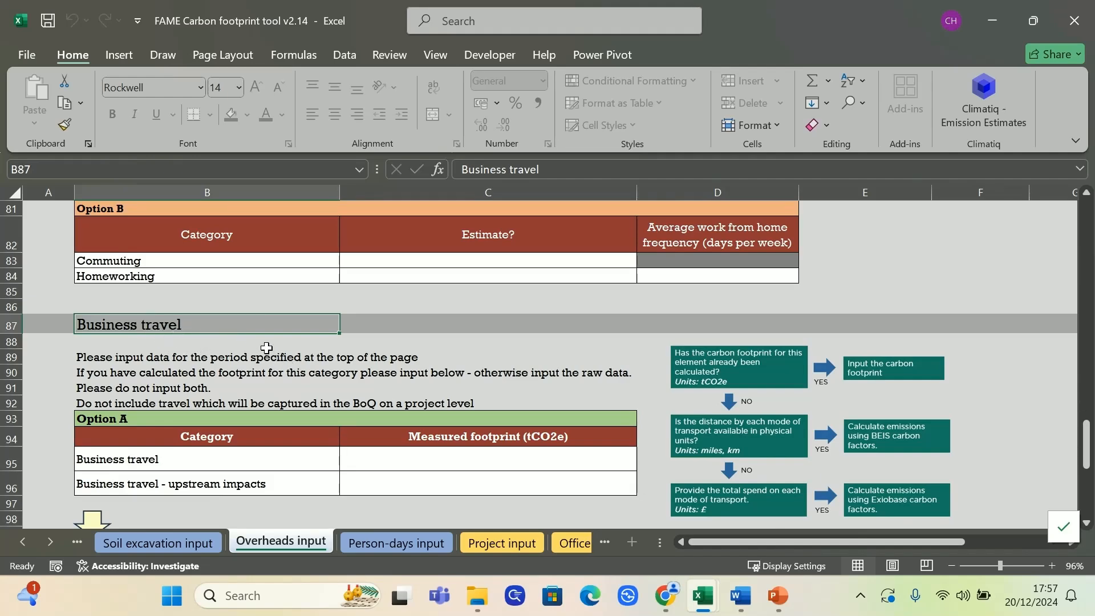
scroll(266, 347, "up", 18)
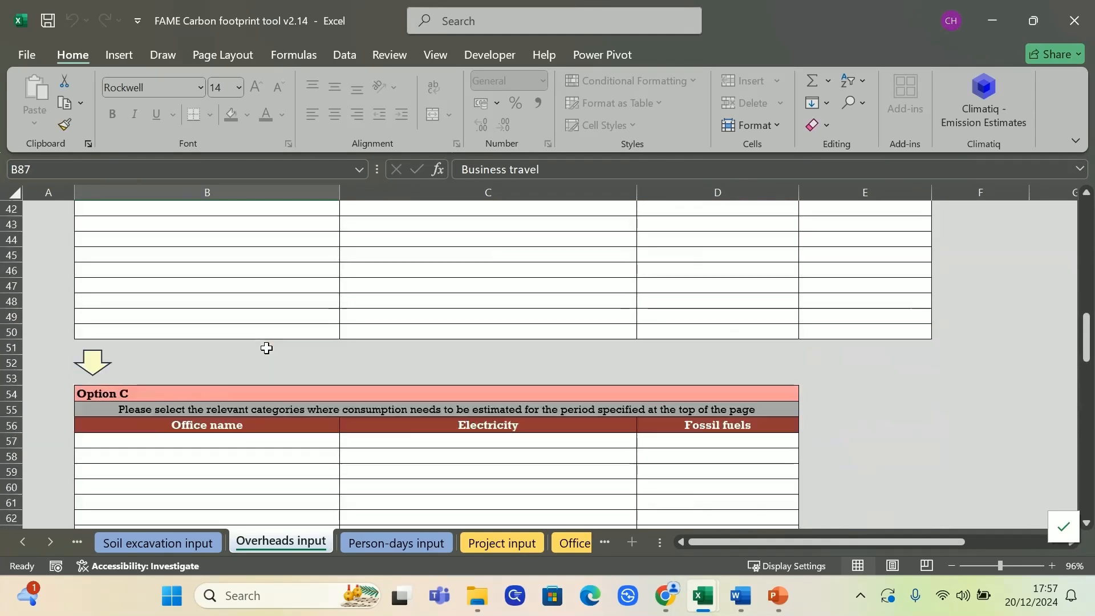
scroll(266, 347, "up", 4)
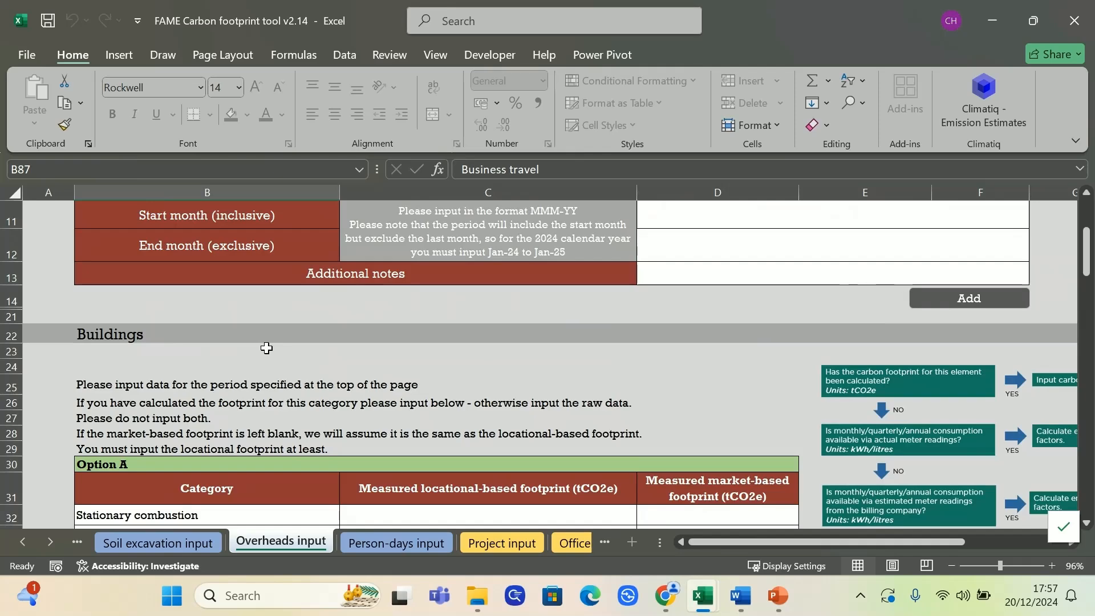
scroll(266, 347, "up", 3)
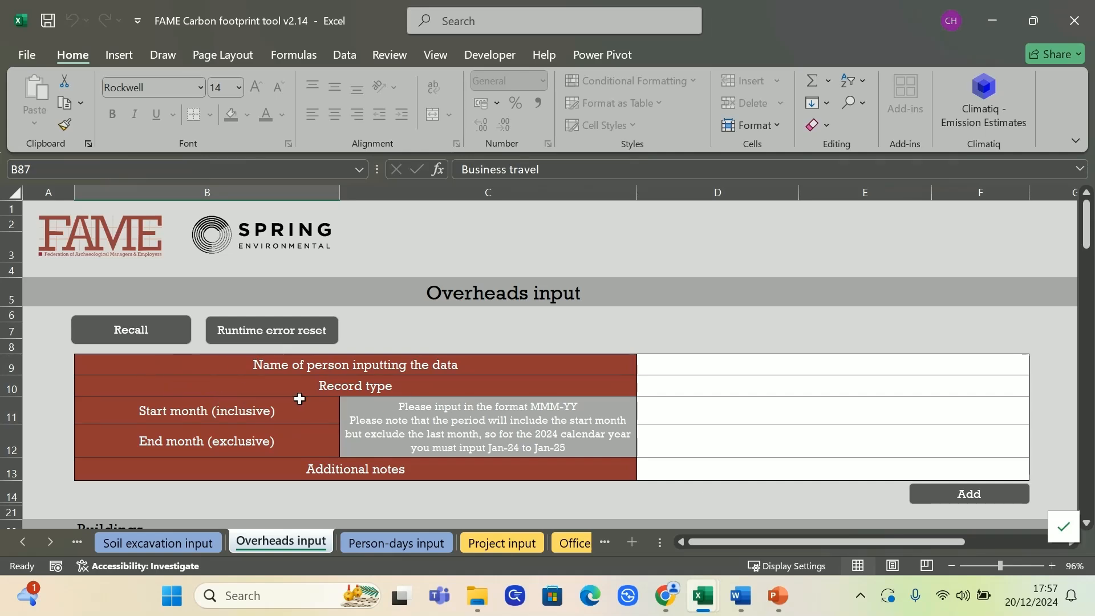
Review Options A, B and C for supplying data in the Buildings section
scroll(319, 400, "down", 5)
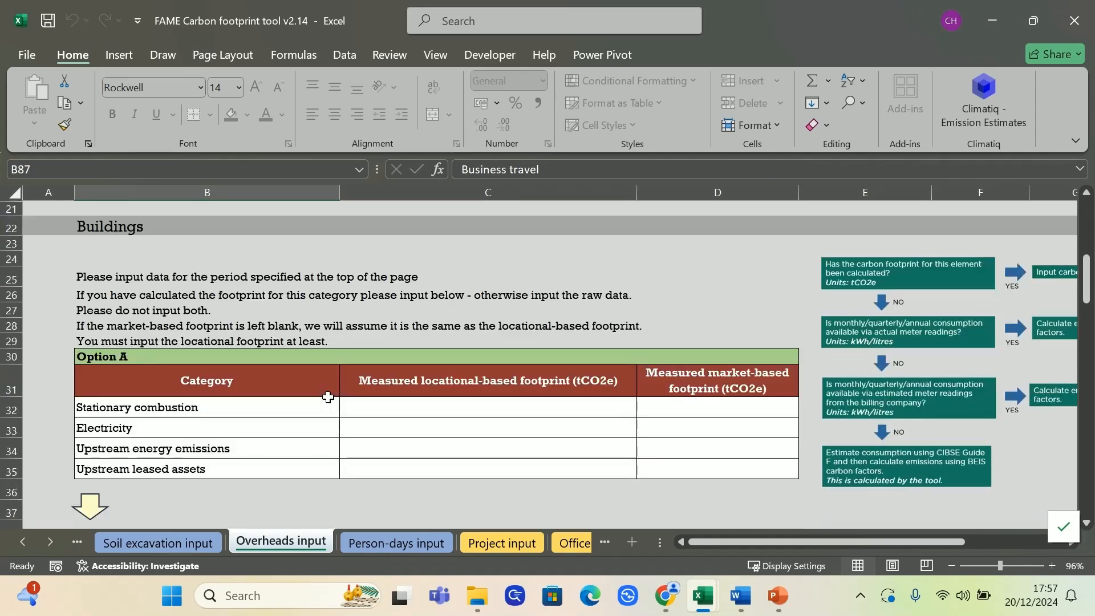
left_click(129, 351)
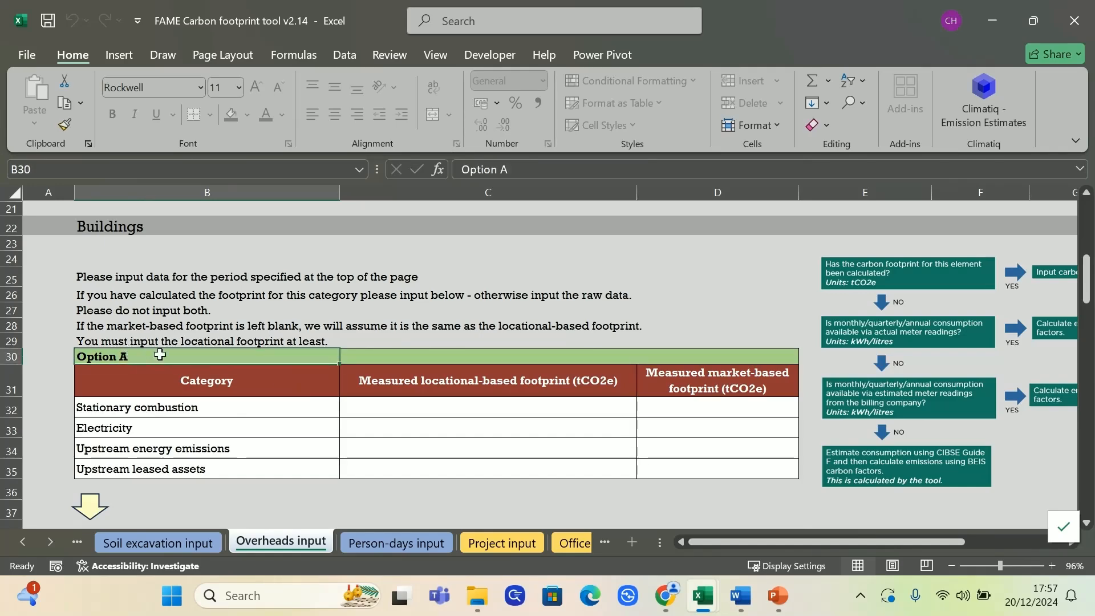
scroll(129, 354, "down", 3)
left_click(118, 419)
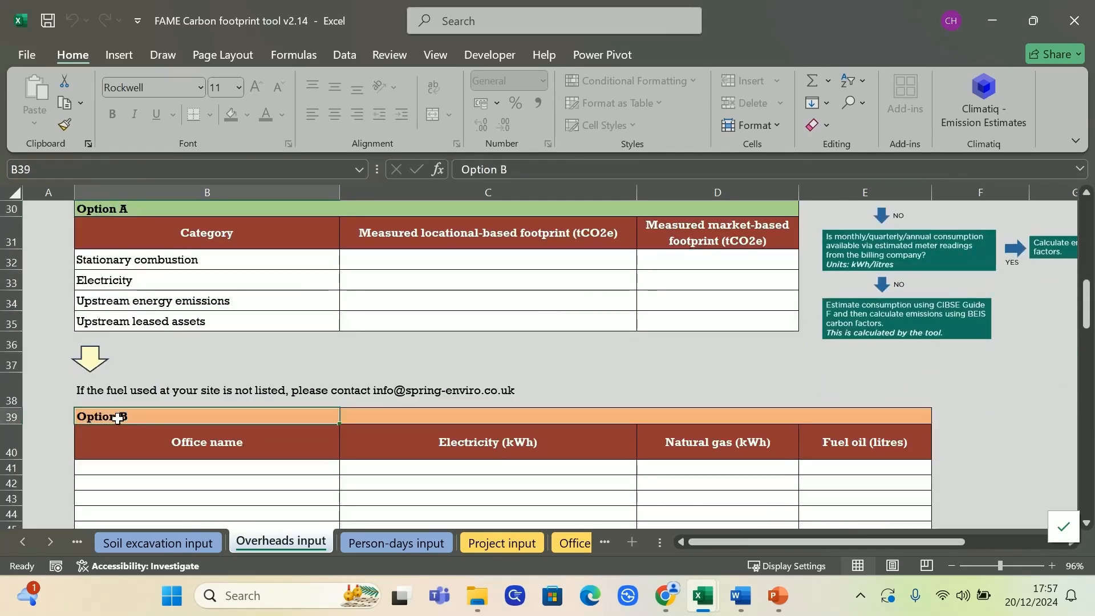
scroll(154, 399, "down", 5)
left_click(133, 353)
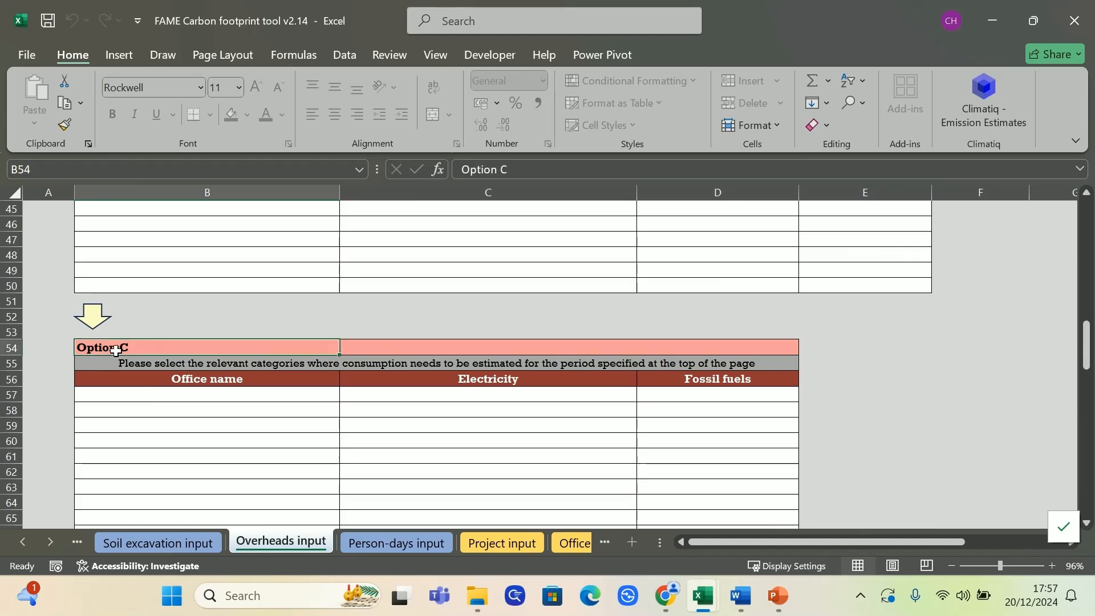
Review the data entry options in the Commuting/Homeworking and Business travel sections
scroll(127, 340, "down", 3)
scroll(562, 342, "down", 3)
scroll(440, 340, "down", 1)
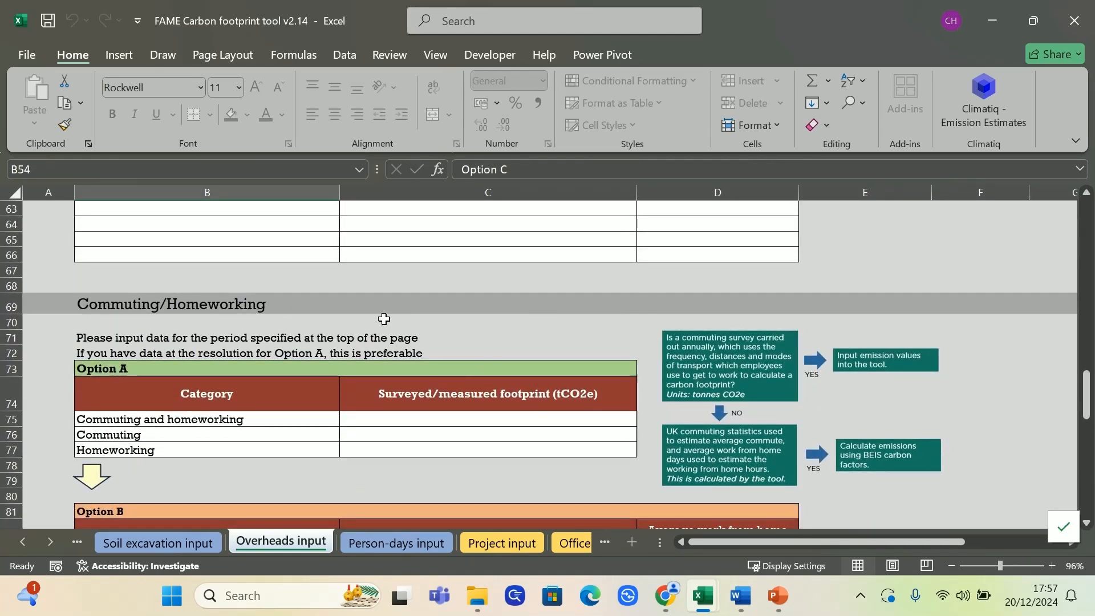
scroll(365, 319, "down", 1)
left_click(95, 324)
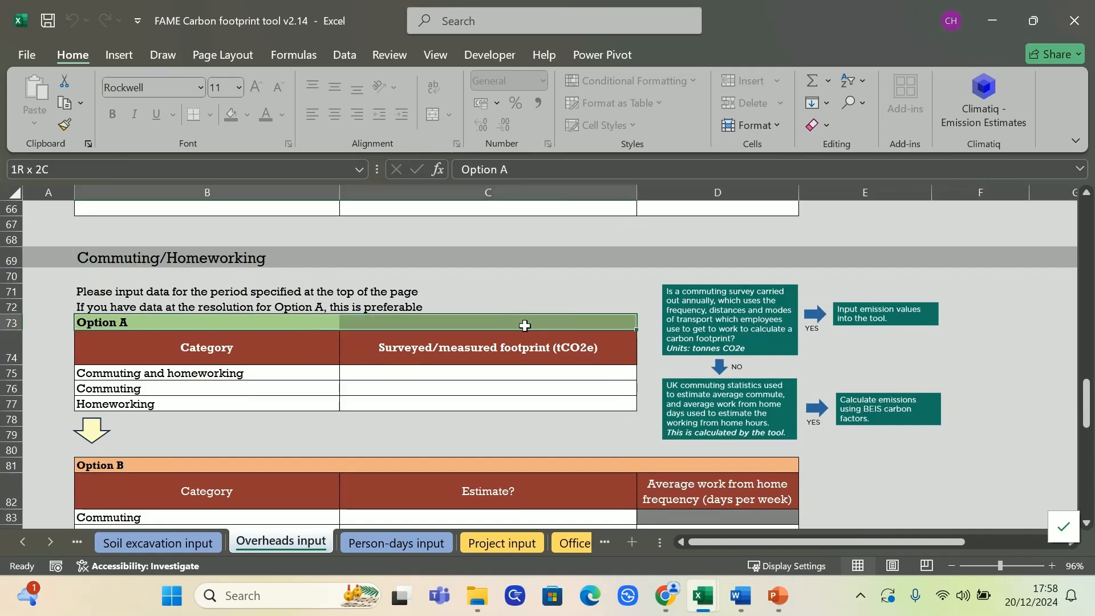
scroll(165, 450, "down", 5)
scroll(184, 440, "down", 2)
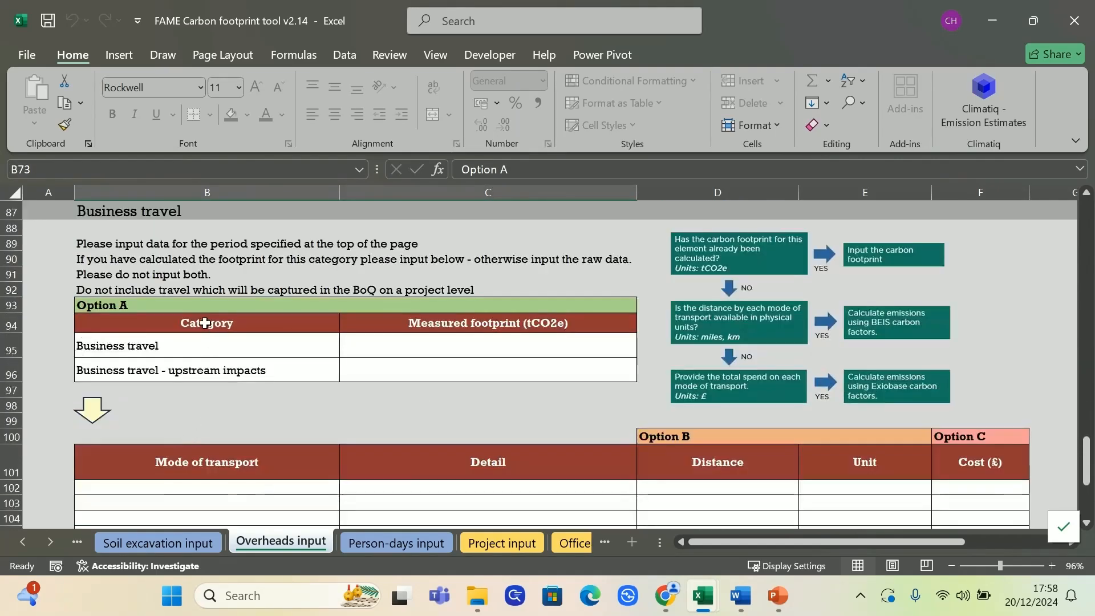
left_click_drag(154, 305, 358, 303)
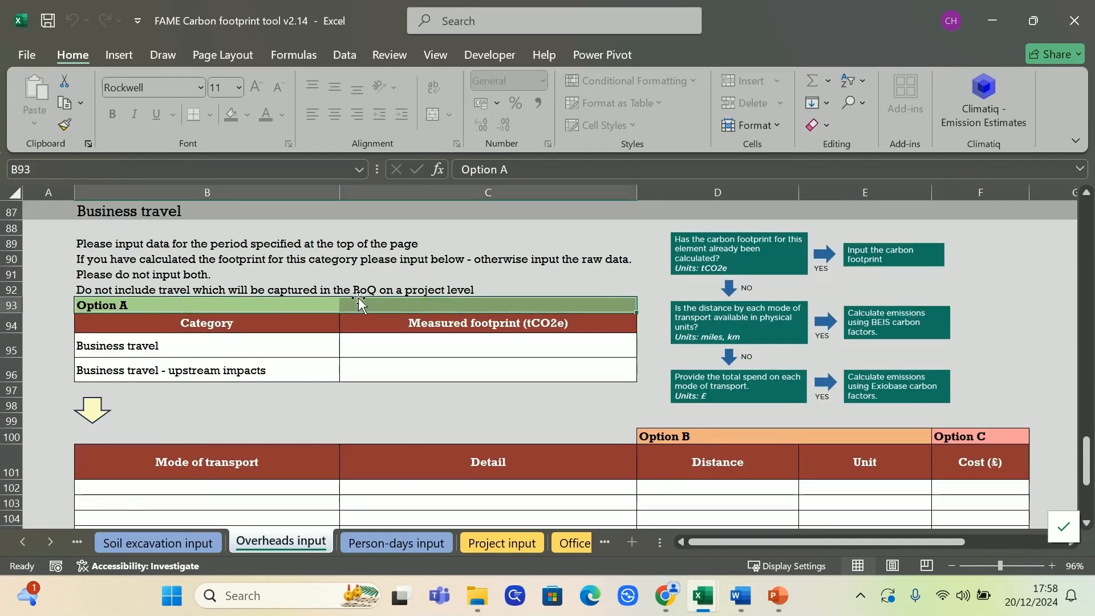
left_click(696, 440)
left_click(961, 437)
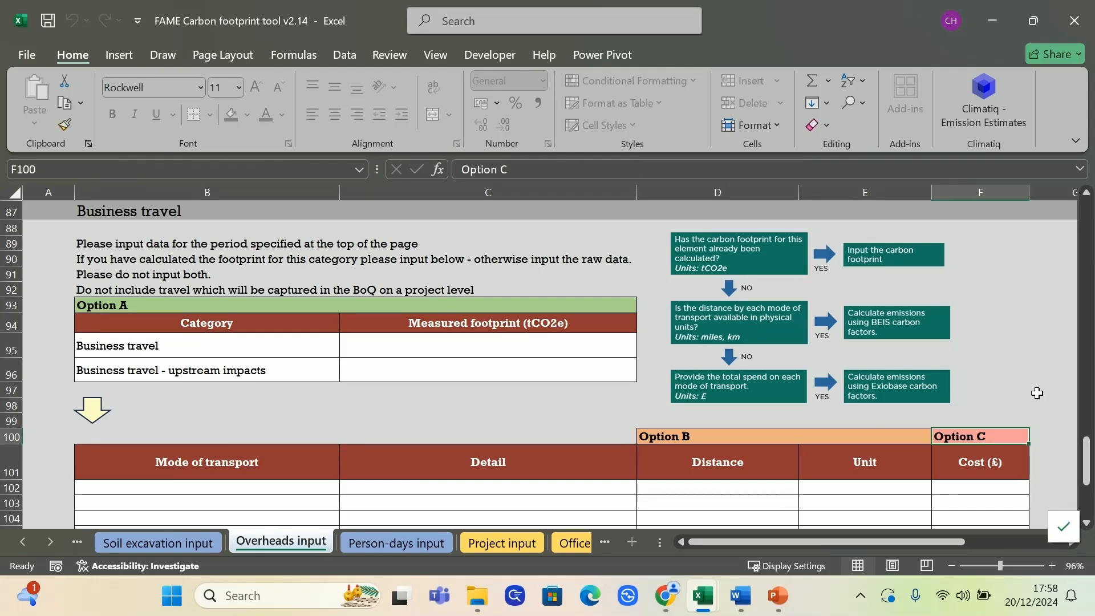
Examine the Buildings tables for measured footprint, office energy use and estimated consumption, including the stationary combustion and electricity entries
scroll(713, 395, "up", 11)
scroll(713, 394, "up", 10)
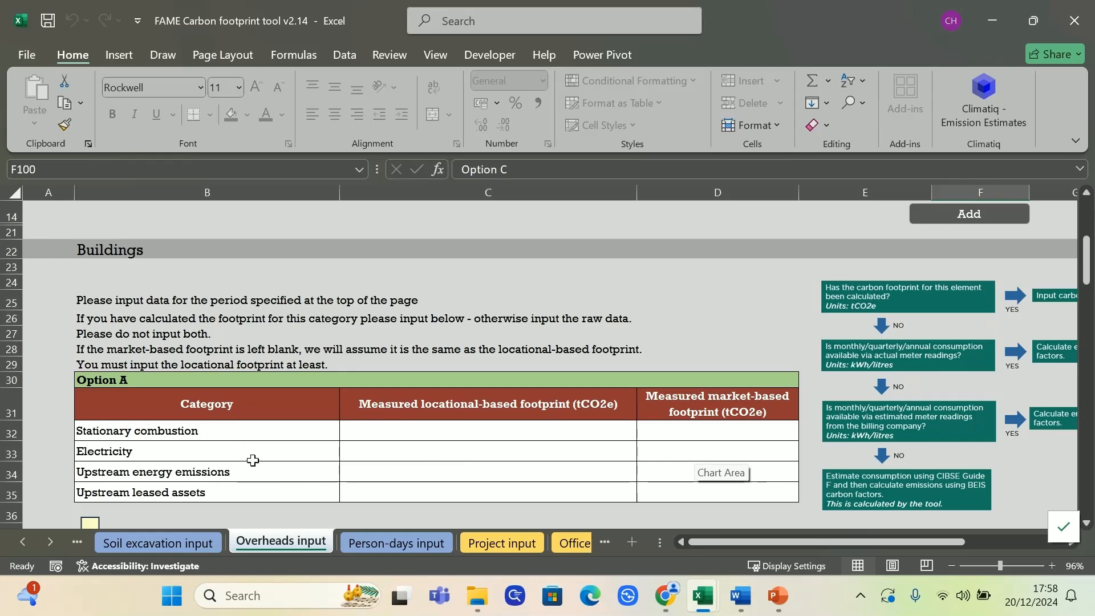
scroll(455, 446, "down", 1)
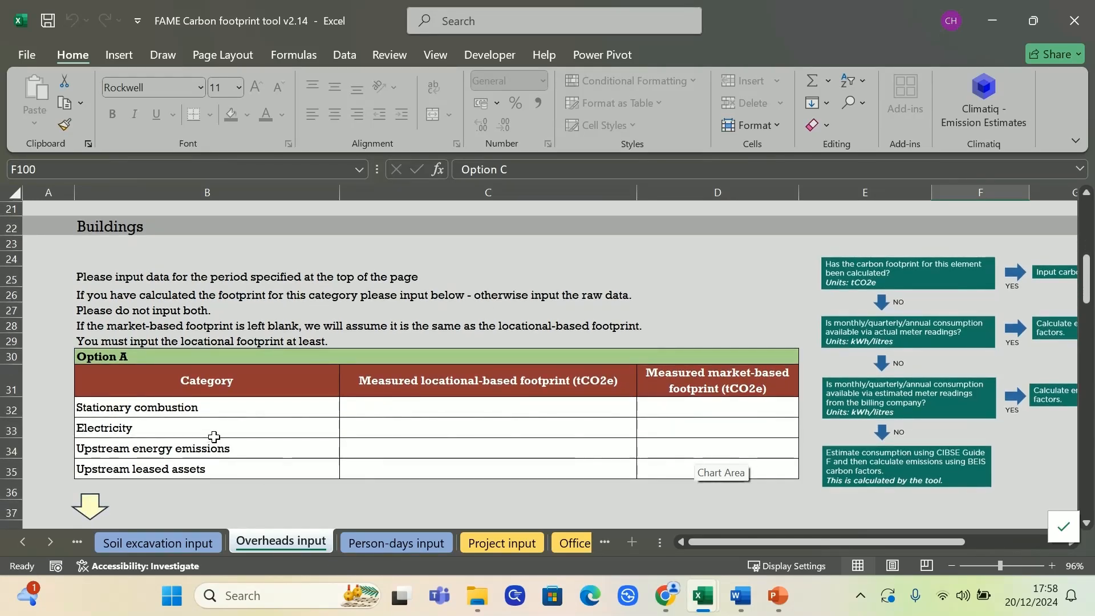
left_click(505, 422)
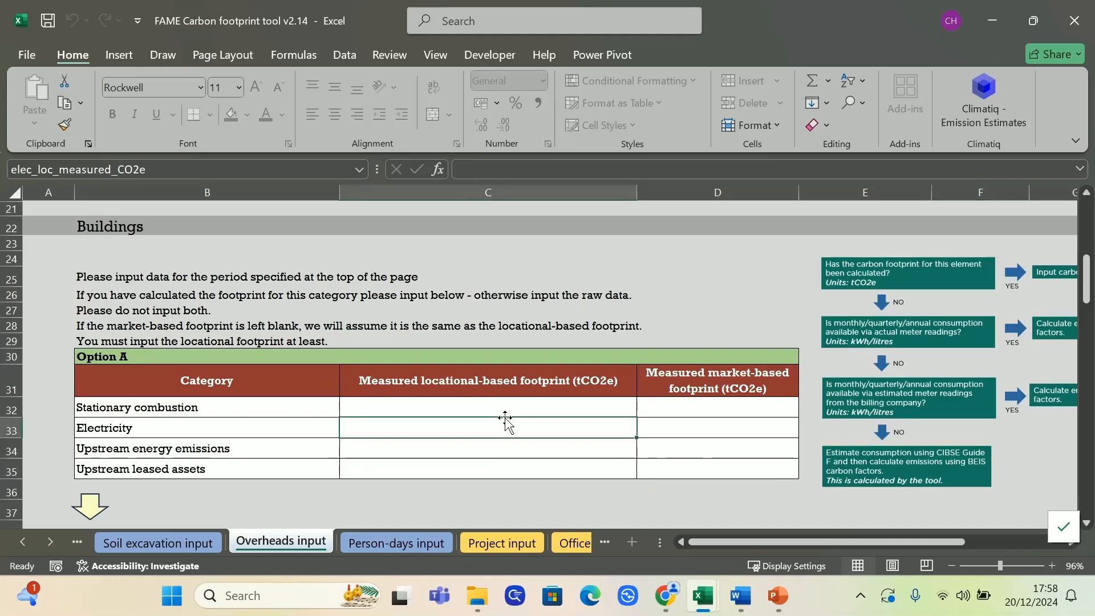
scroll(516, 416, "down", 2)
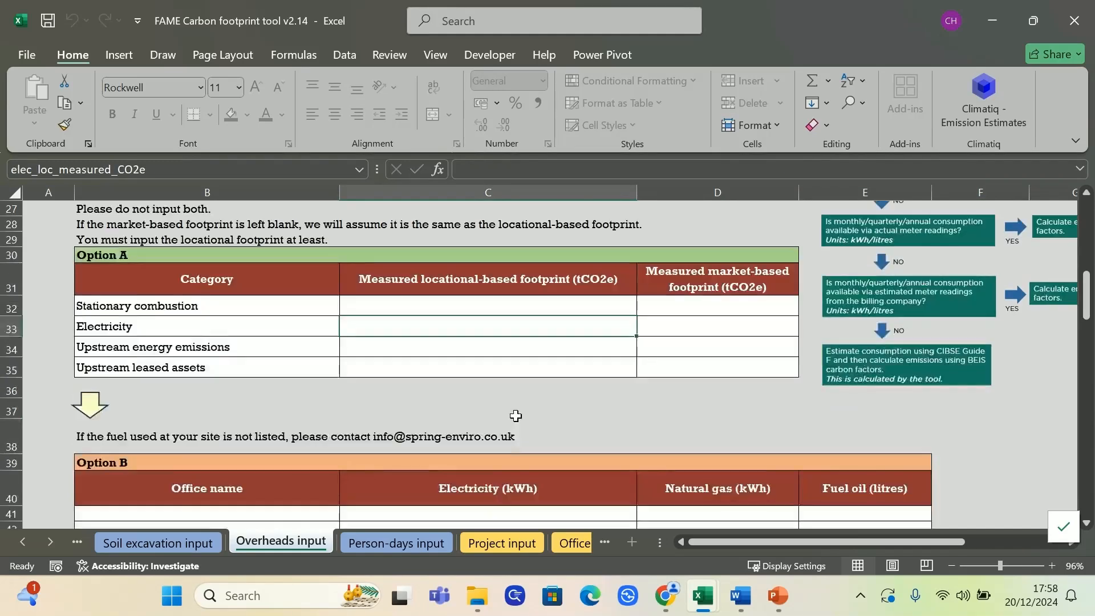
scroll(516, 416, "down", 2)
scroll(711, 442, "down", 4)
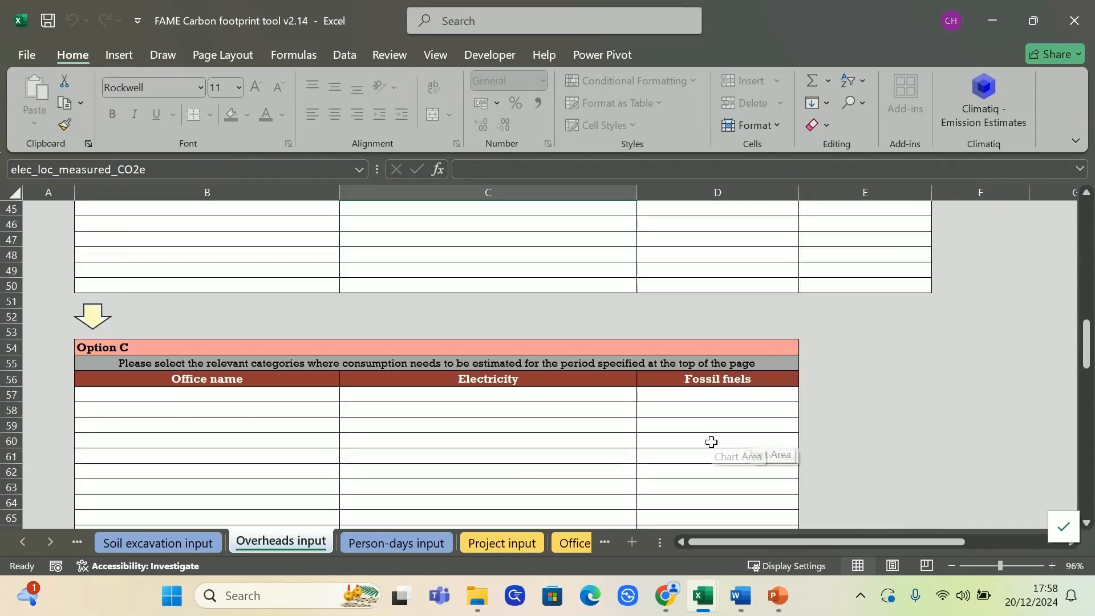
scroll(711, 442, "down", 2)
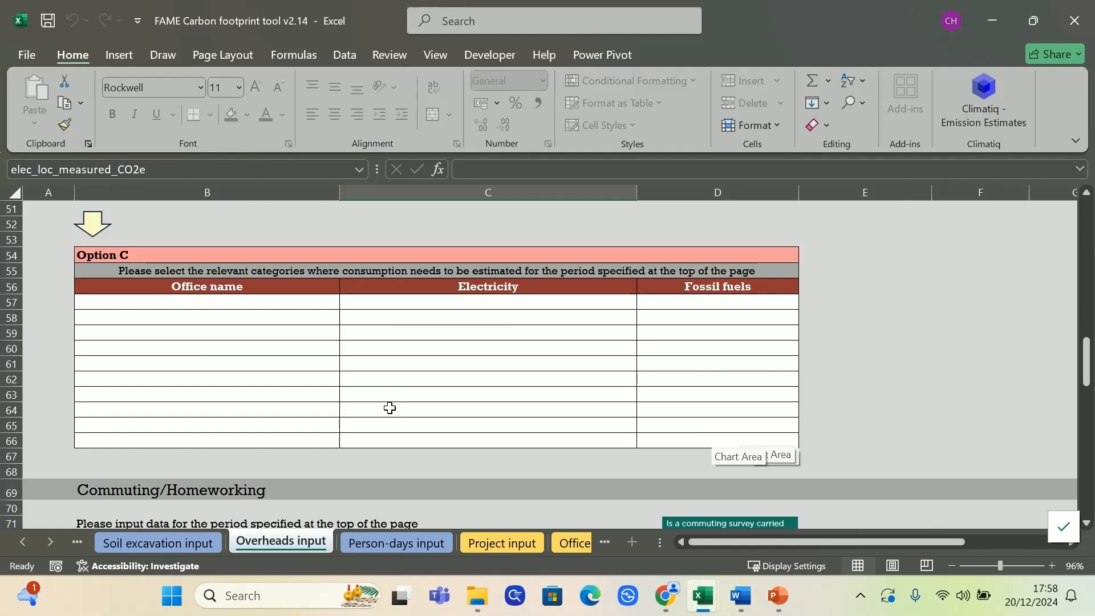
scroll(389, 414, "up", 4)
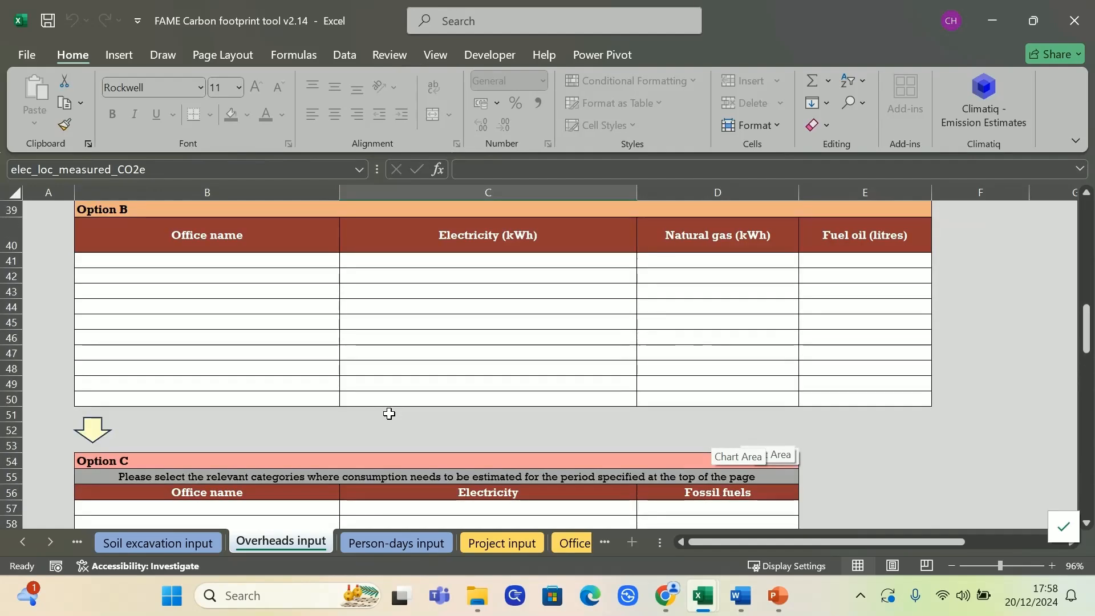
scroll(389, 413, "up", 5)
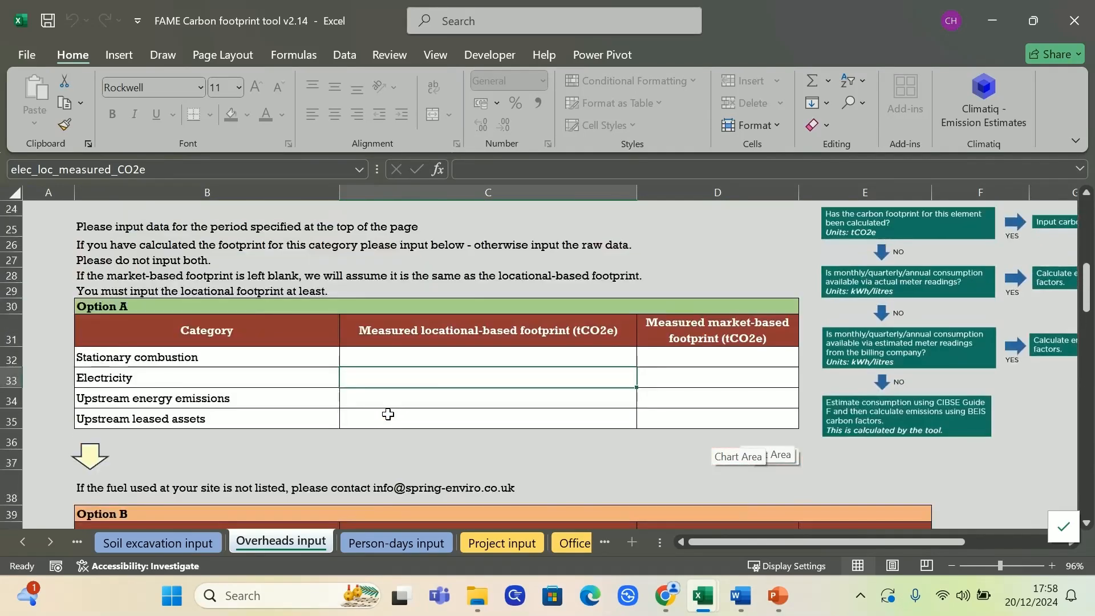
scroll(388, 414, "up", 1)
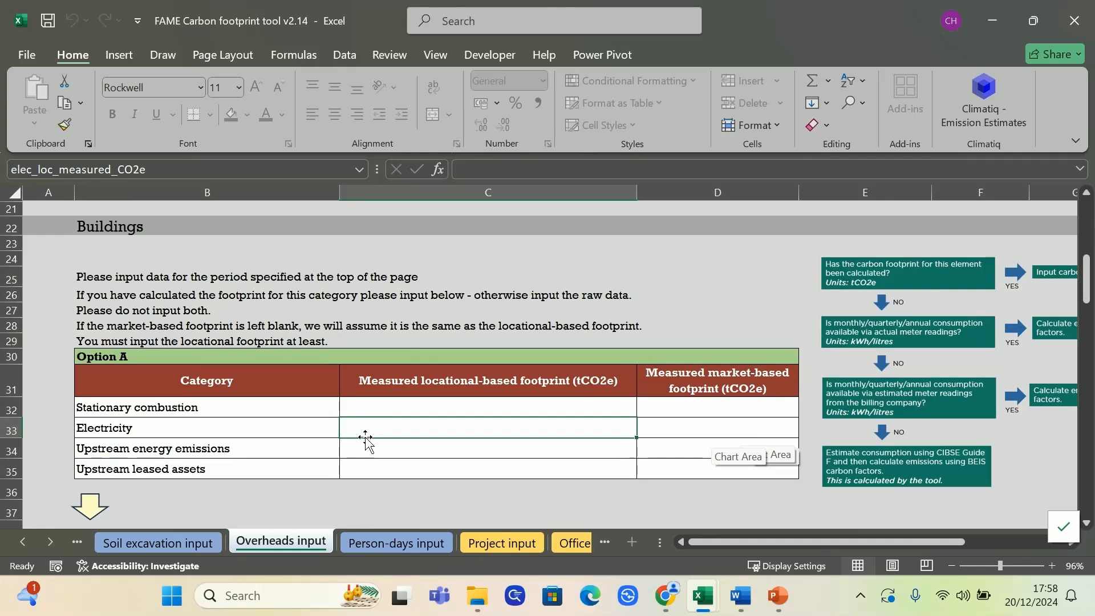
left_click(383, 409)
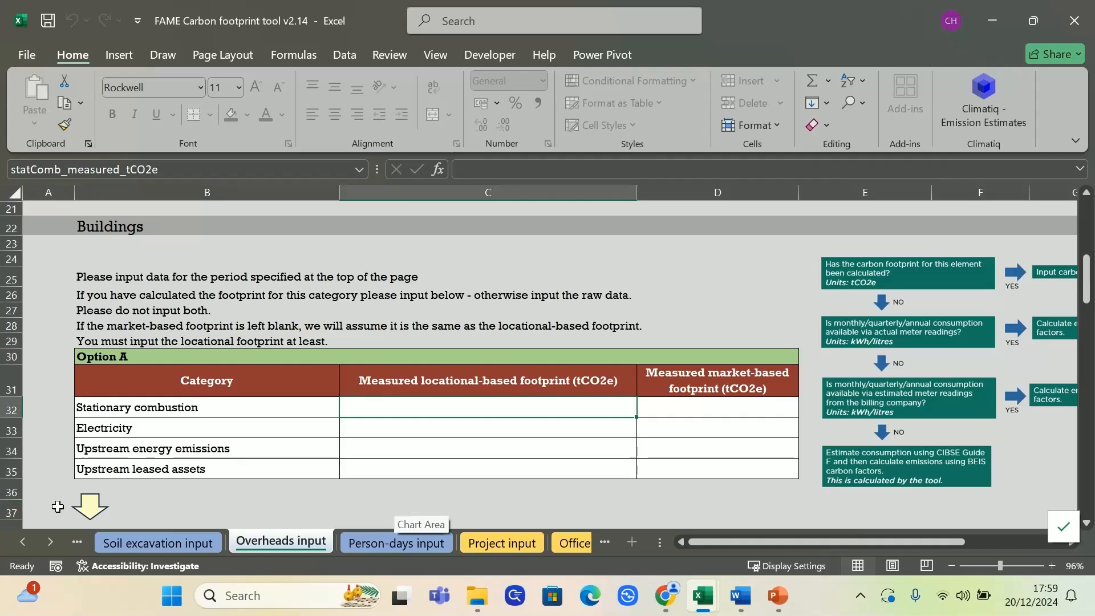
Look through the neighbouring input sheet names and the measured footprint tables for commuting and business travel
left_click(23, 542)
left_click(23, 542)
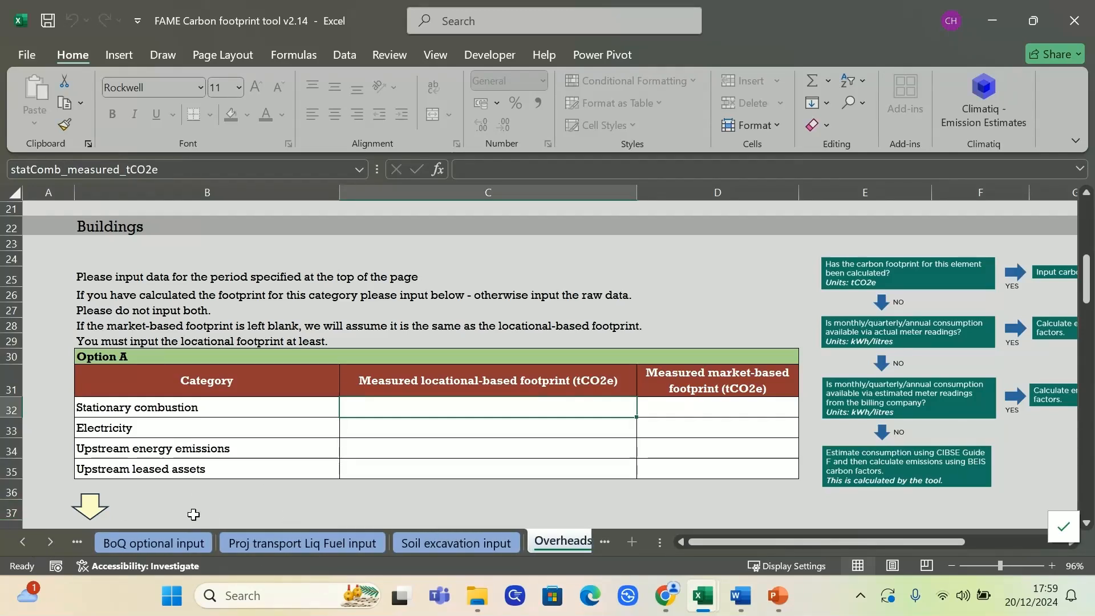
left_click(50, 540)
left_click(50, 541)
scroll(454, 459, "down", 20)
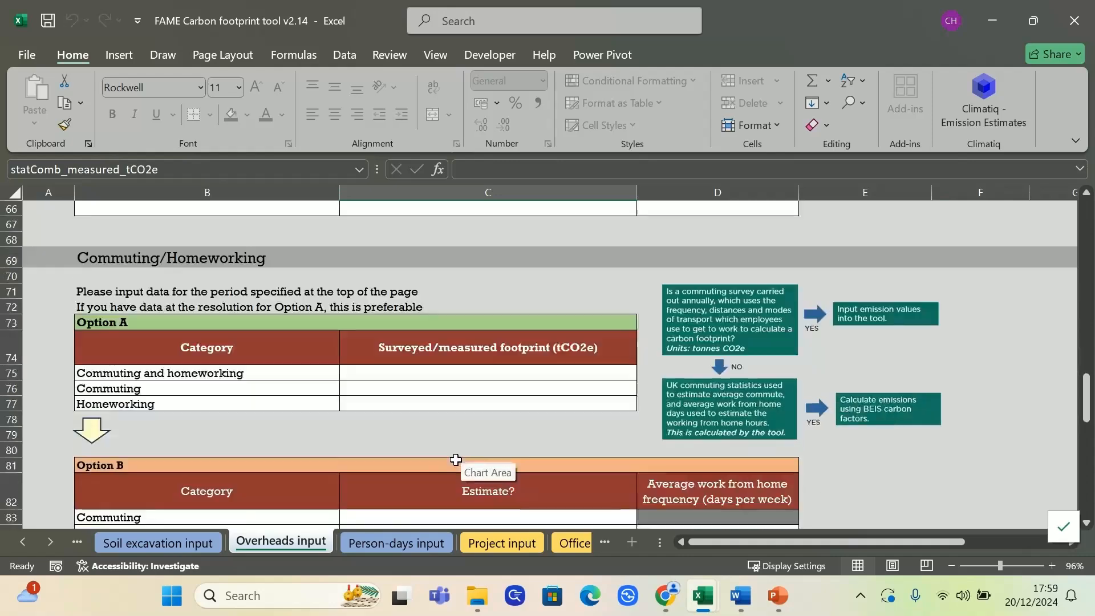
scroll(455, 466, "down", 2)
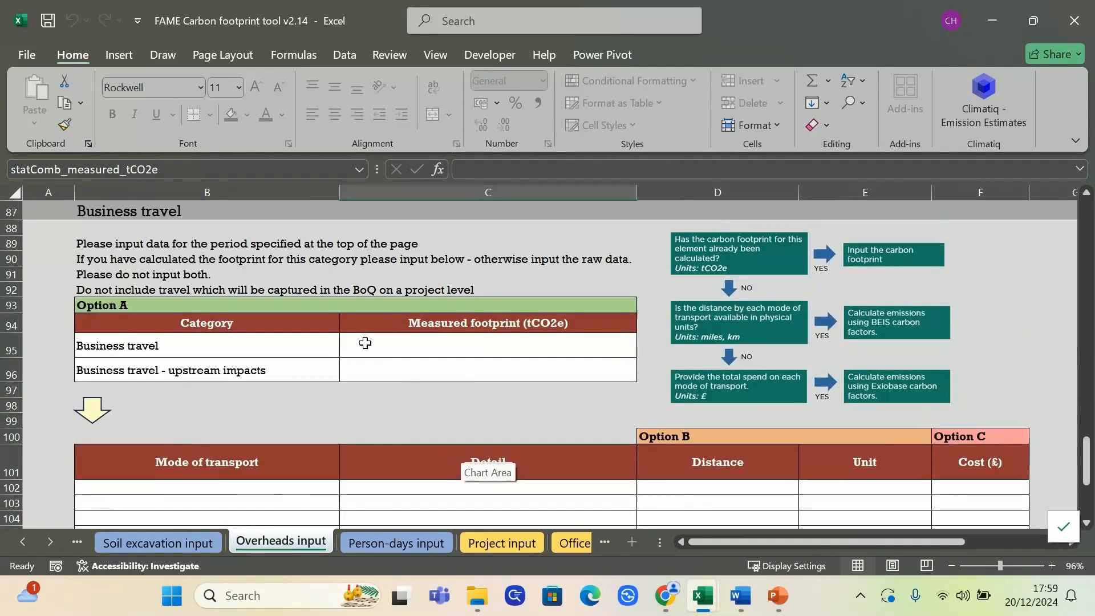
left_click(359, 362)
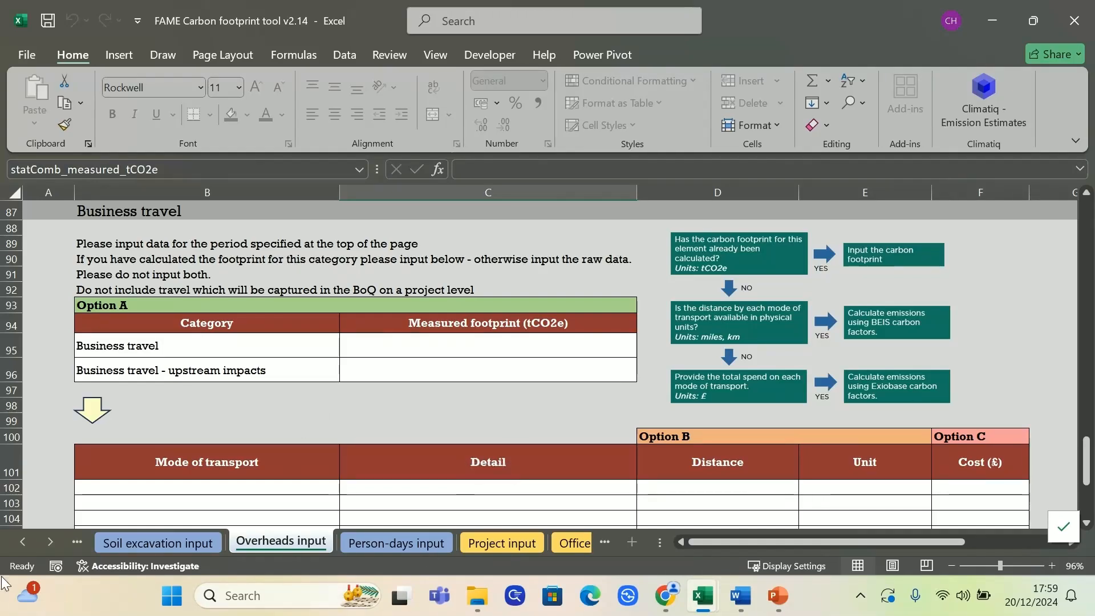
left_click(19, 547)
left_click(19, 546)
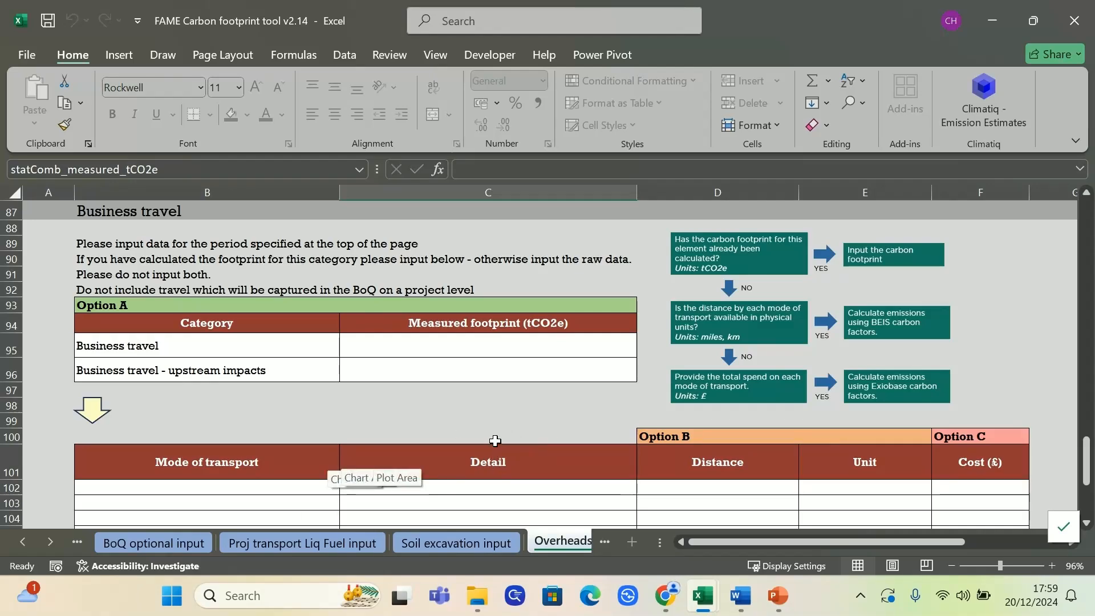
left_click(325, 422)
Enter the full name of the person inputting the data at the top of the Overheads input sheet
scroll(331, 419, "up", 20)
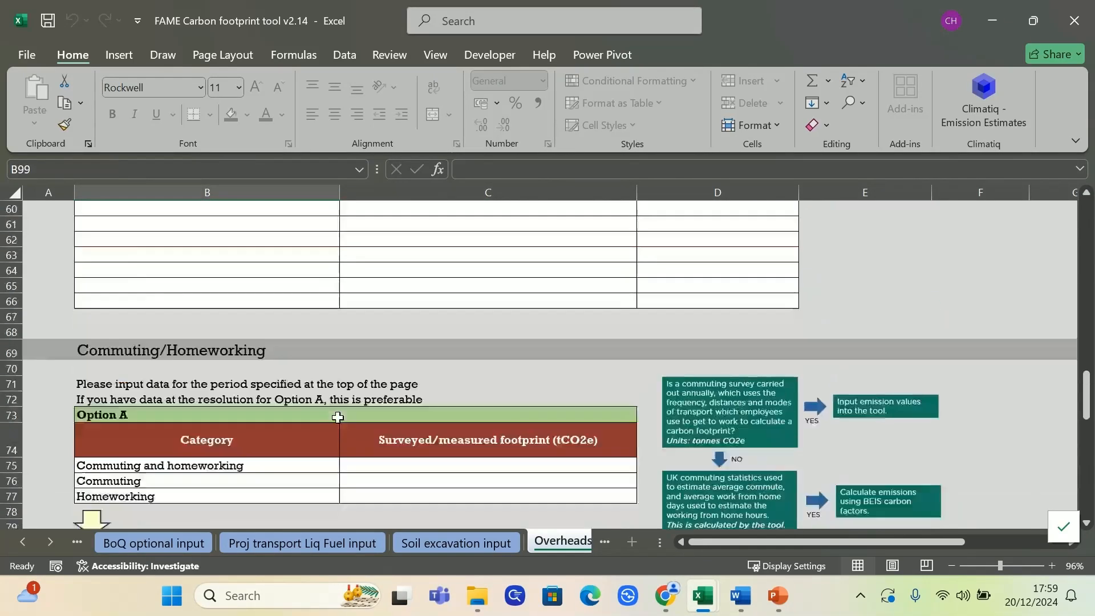
scroll(339, 418, "up", 10)
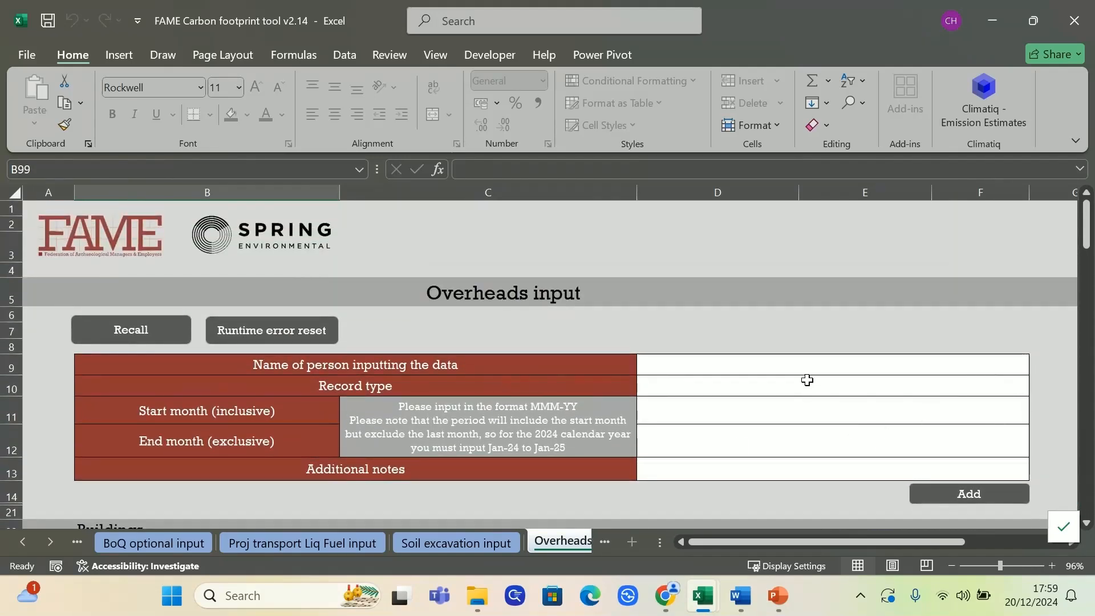
left_click(790, 366)
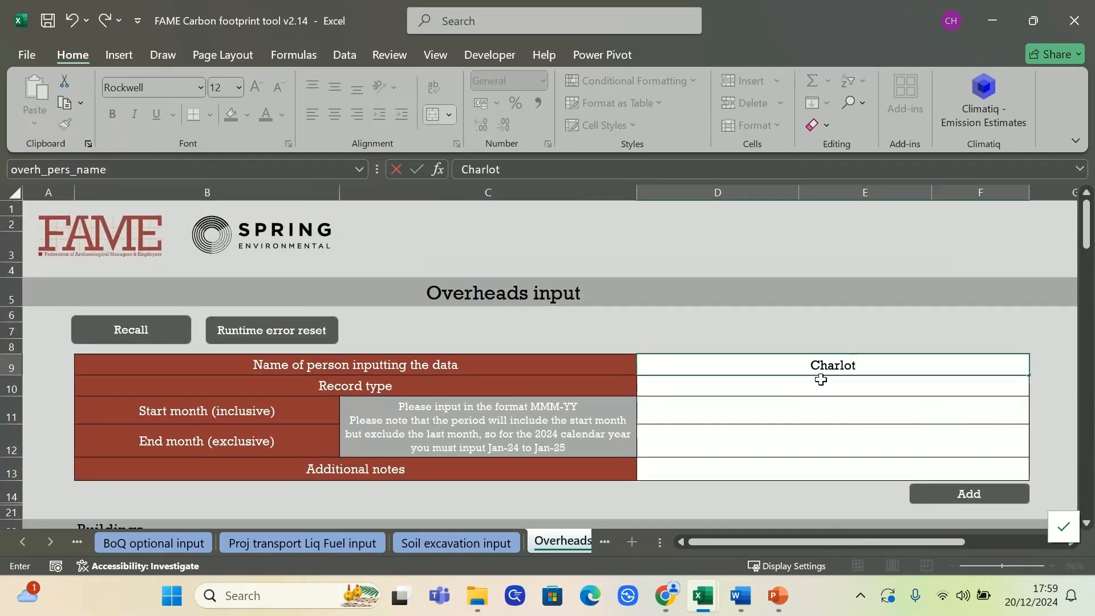
key("Return")
Set the overheads record type to Forecast and select the start month field
left_click(1036, 390)
left_click(1007, 404)
left_click(872, 409)
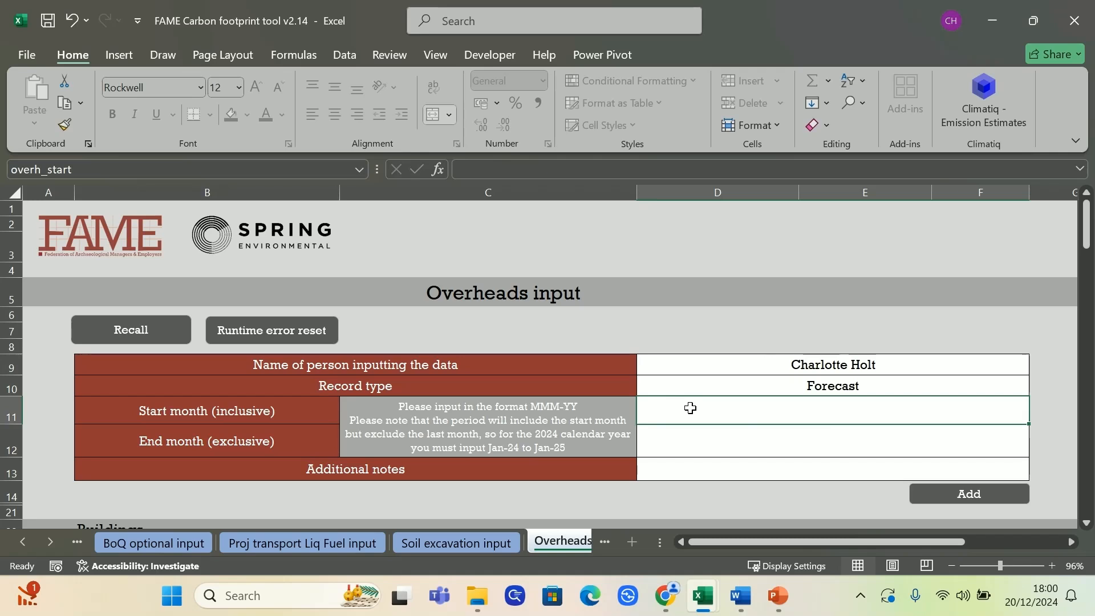
Set the overheads record period to start in Jan-24 and end in Jan-25
type("Jan-24")
key("Return")
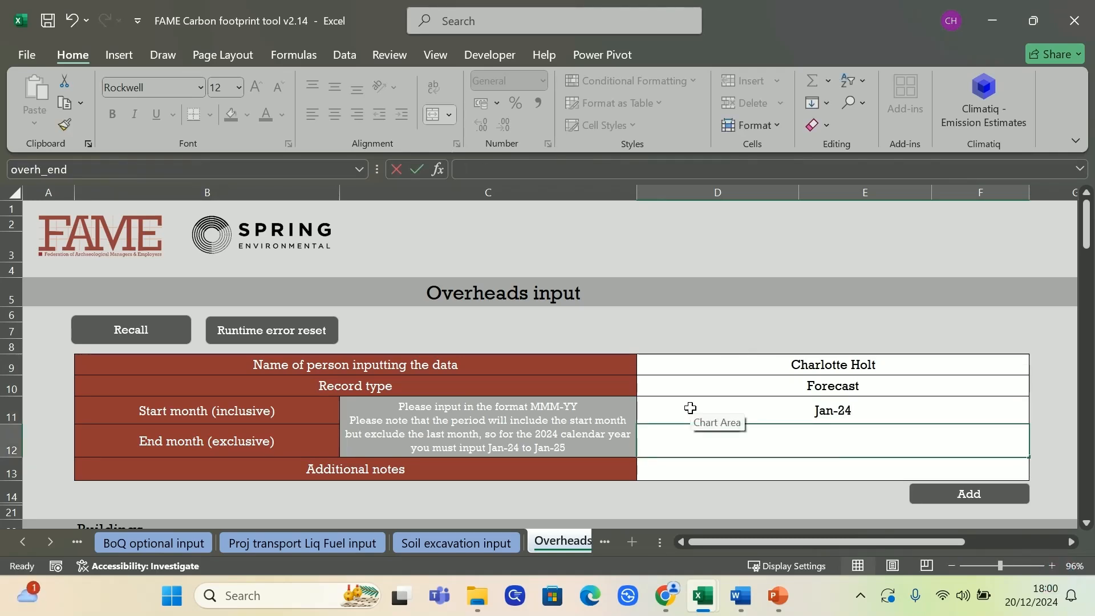
type("Jan-25")
Change the overheads record type to Actual
left_click(875, 387)
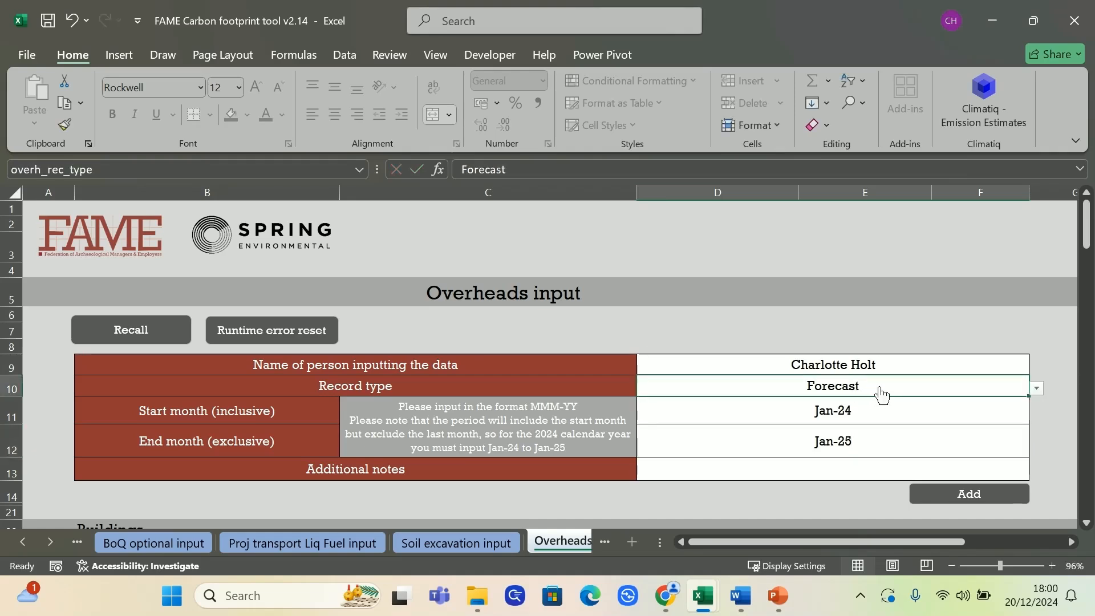
left_click(1035, 388)
left_click(906, 414)
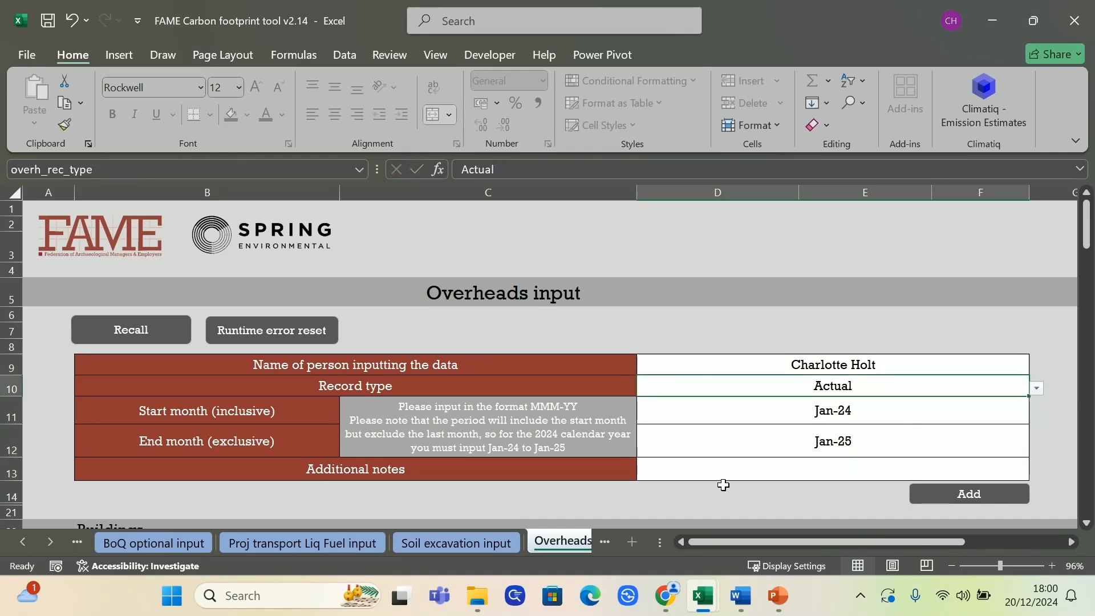
left_click(662, 491)
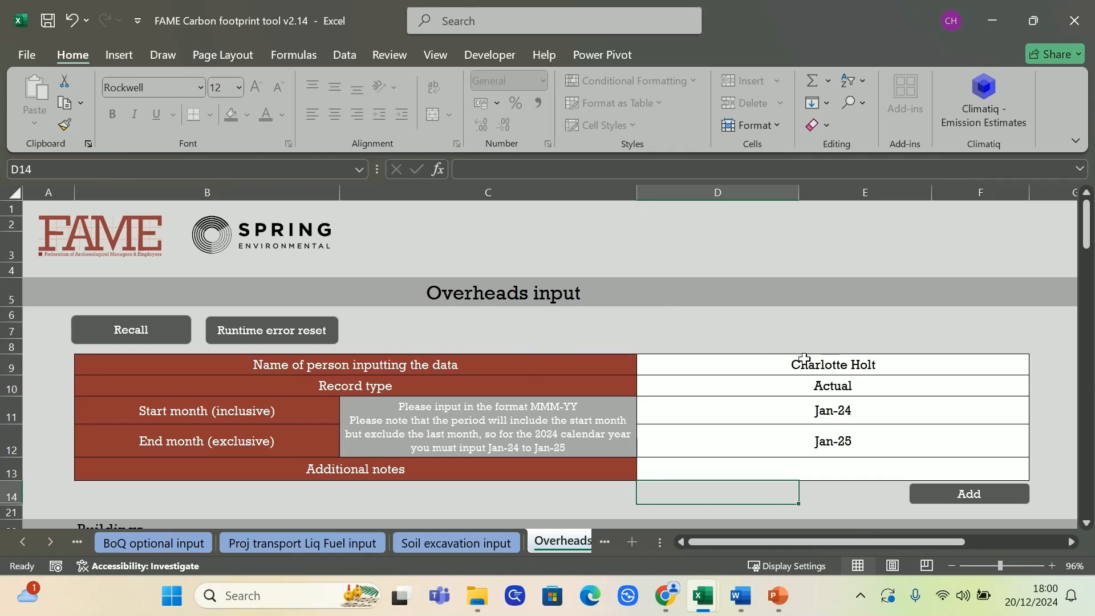
Examine the Buildings decision flowchart and the Option A rows for stationary combustion, electricity and upstream energy emissions
scroll(528, 365, "down", 4)
scroll(528, 368, "down", 1)
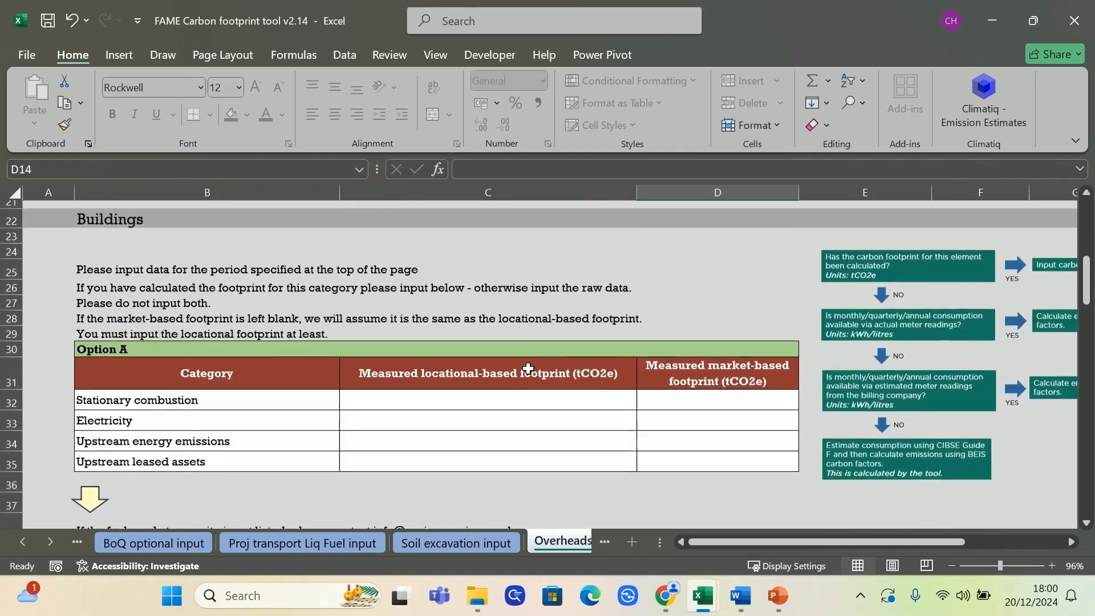
left_click_drag(752, 537, 792, 533)
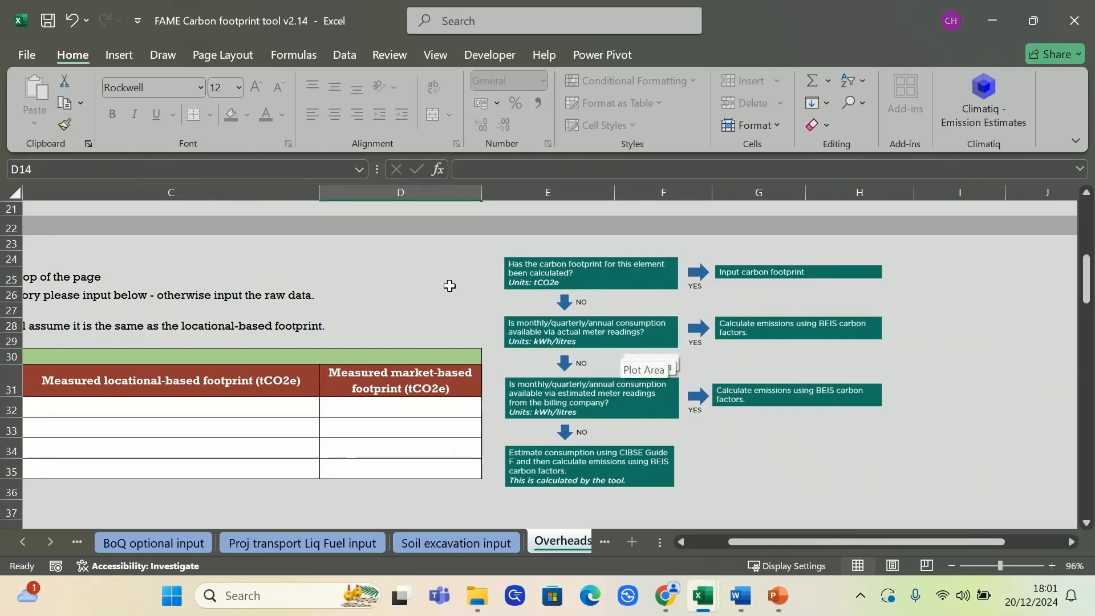
left_click_drag(795, 540, 750, 534)
left_click(451, 405)
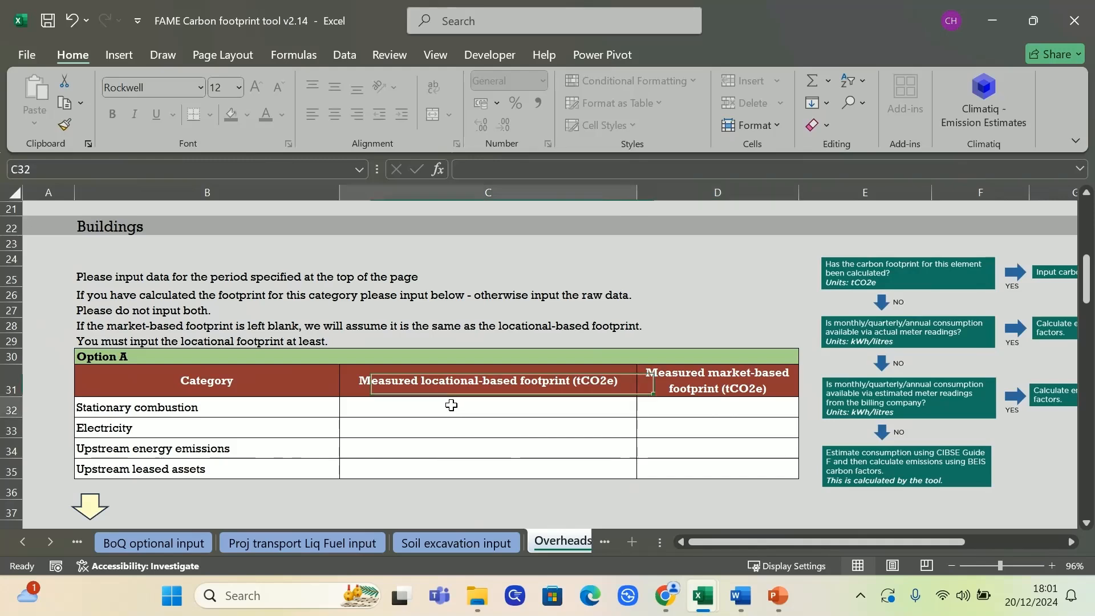
left_click(450, 429)
left_click(445, 451)
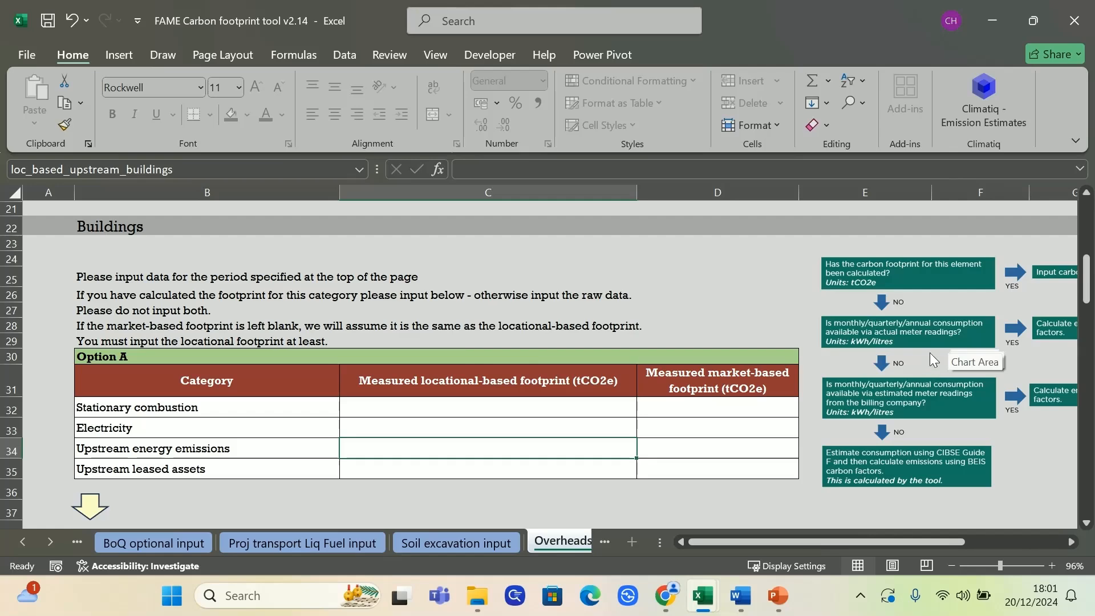
Examine how Option A leads to the Option B table of electricity, natural gas and fuel oil use per office
scroll(929, 355, "down", 2)
scroll(931, 344, "down", 3)
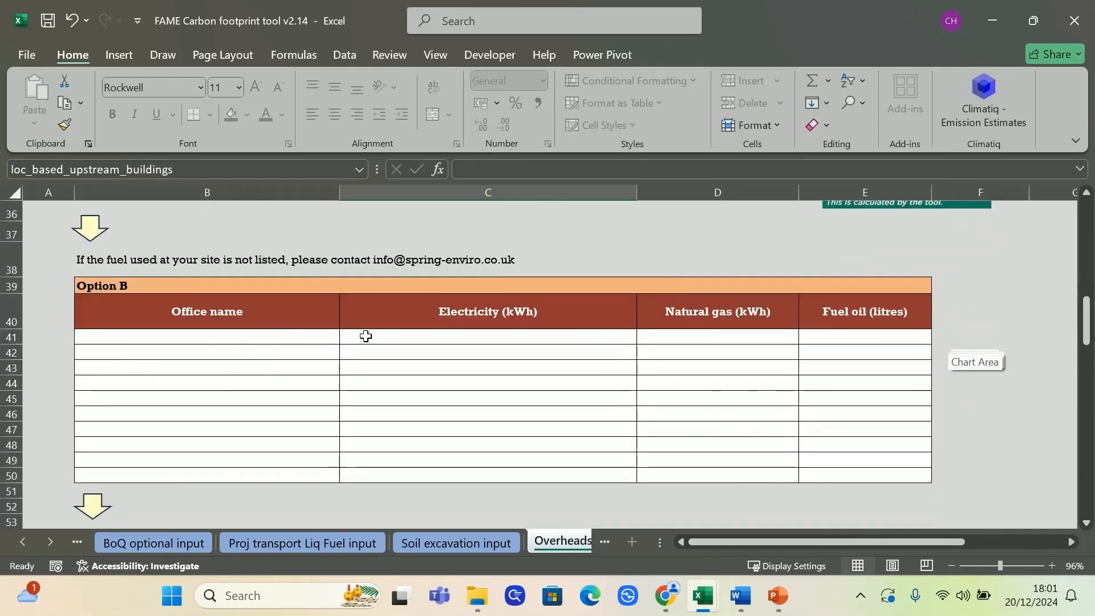
scroll(658, 347, "up", 3)
scroll(683, 372, "down", 2)
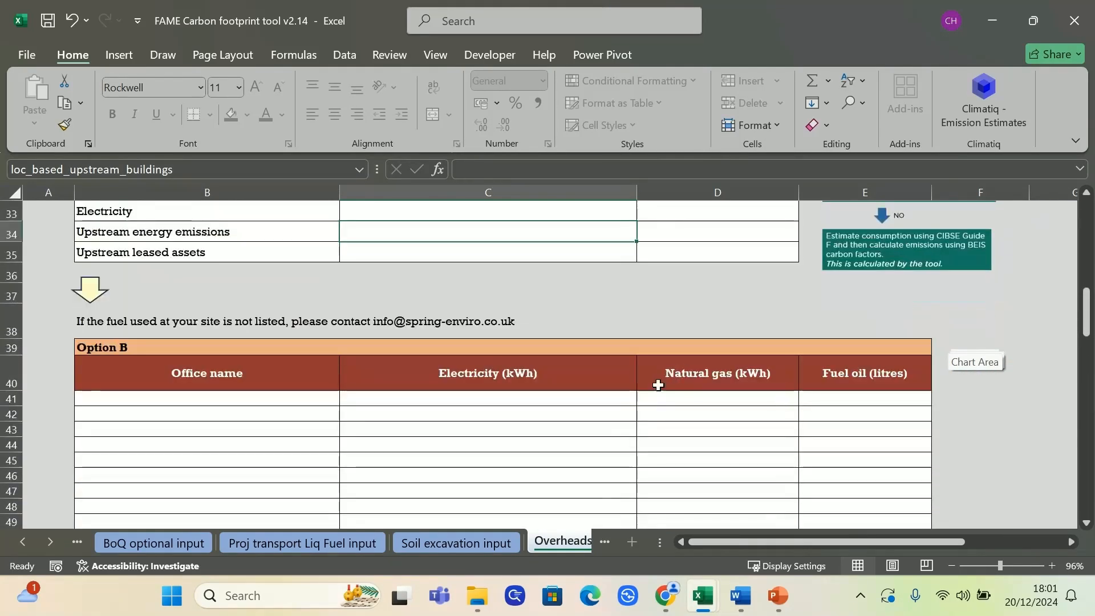
scroll(633, 434, "up", 2)
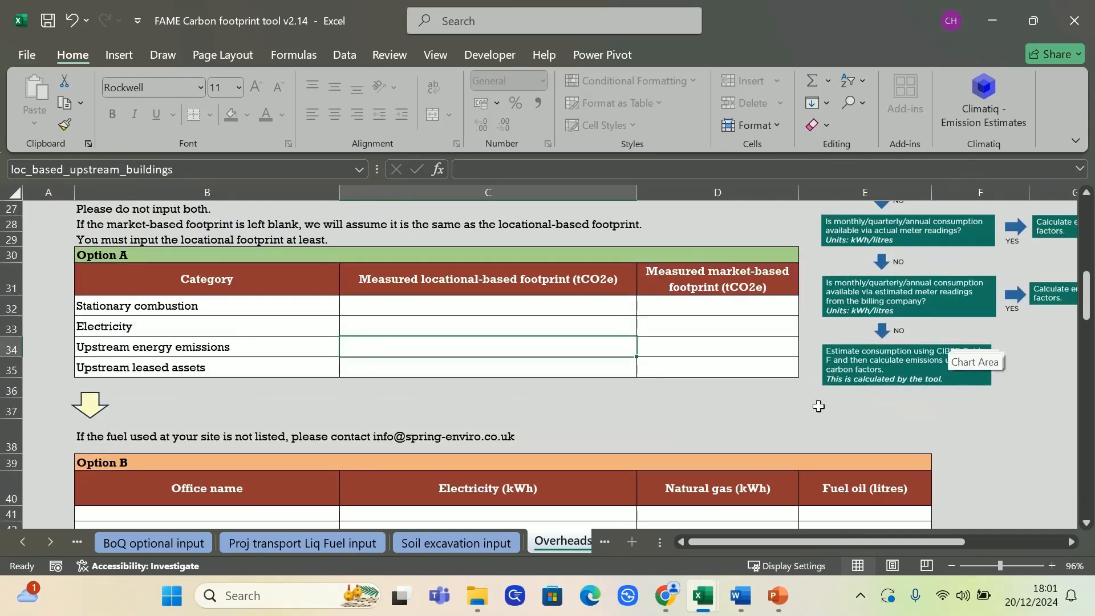
left_click_drag(758, 425, 697, 406)
left_click(410, 410)
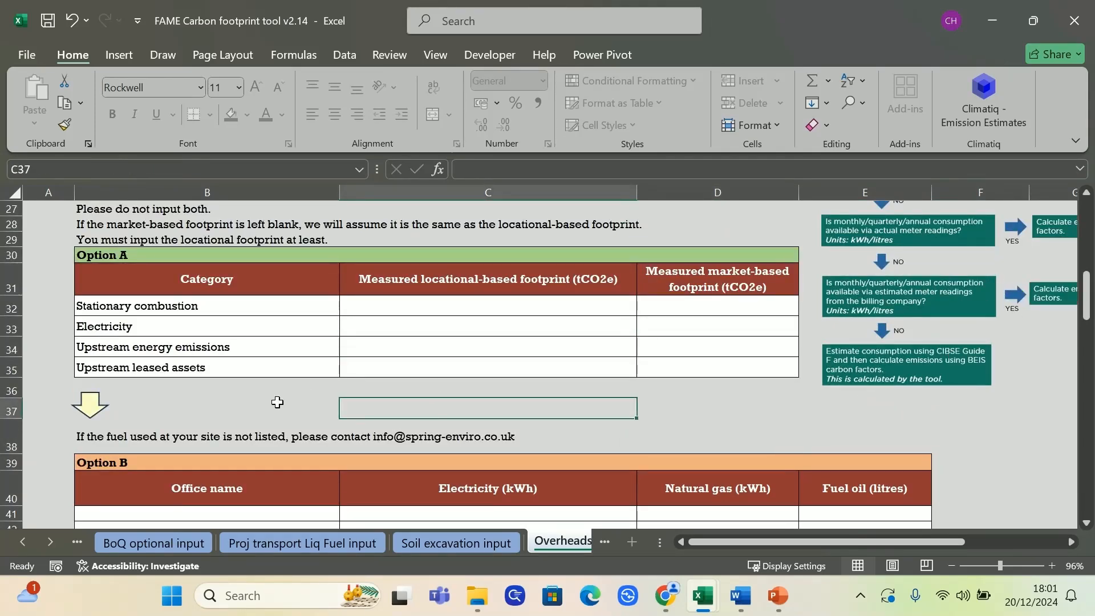
scroll(233, 413, "down", 1)
scroll(228, 415, "down", 1)
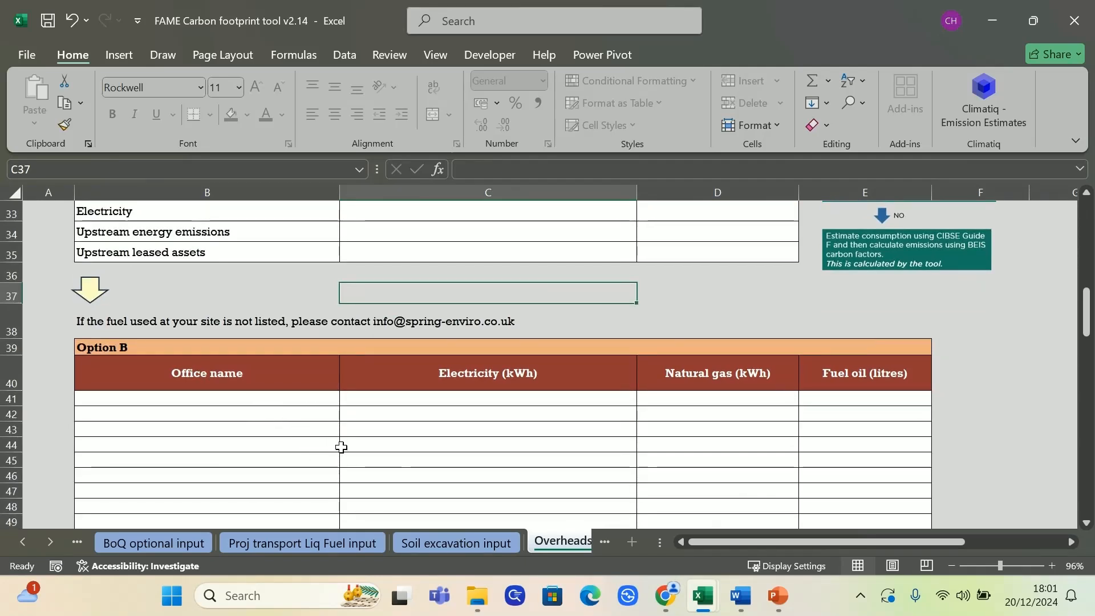
scroll(341, 447, "down", 4)
Check the choices for electricity and fossil fuels in the first row of the Option C estimation table
left_click(480, 394)
left_click(644, 394)
left_click(644, 394)
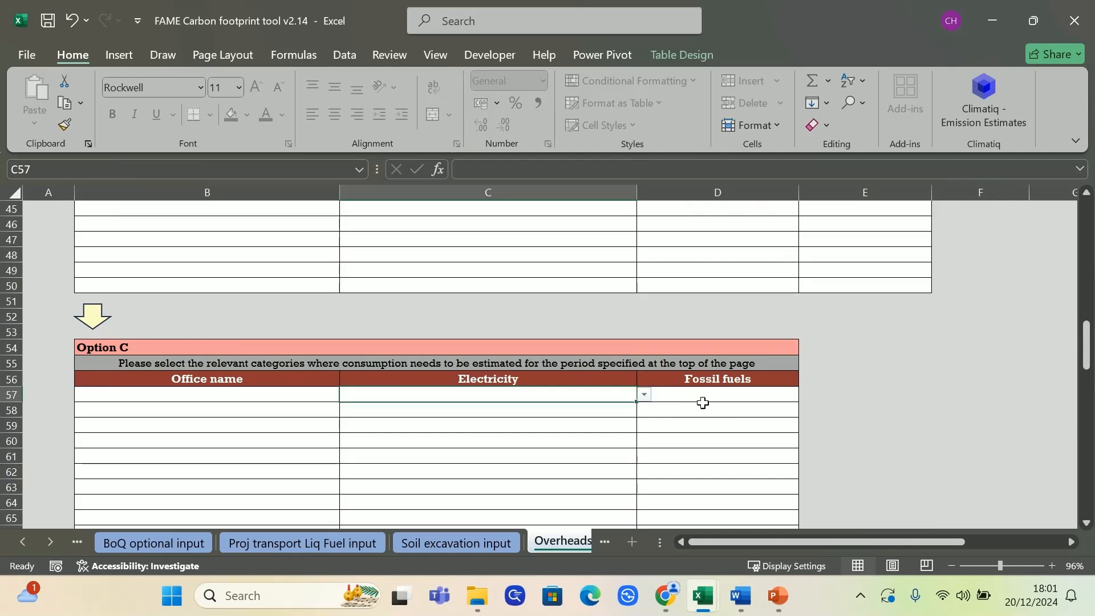
left_click(689, 401)
left_click(807, 395)
left_click(806, 395)
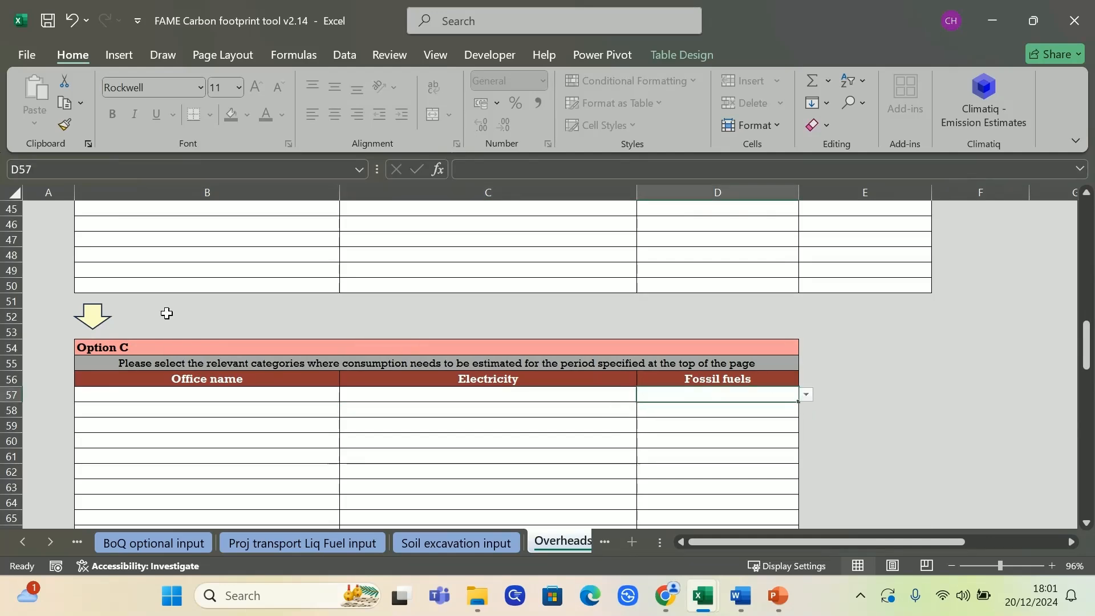
Try Bristol Harbourside as the office name in the first Option C row and clear the entry
left_click(234, 393)
left_click(348, 395)
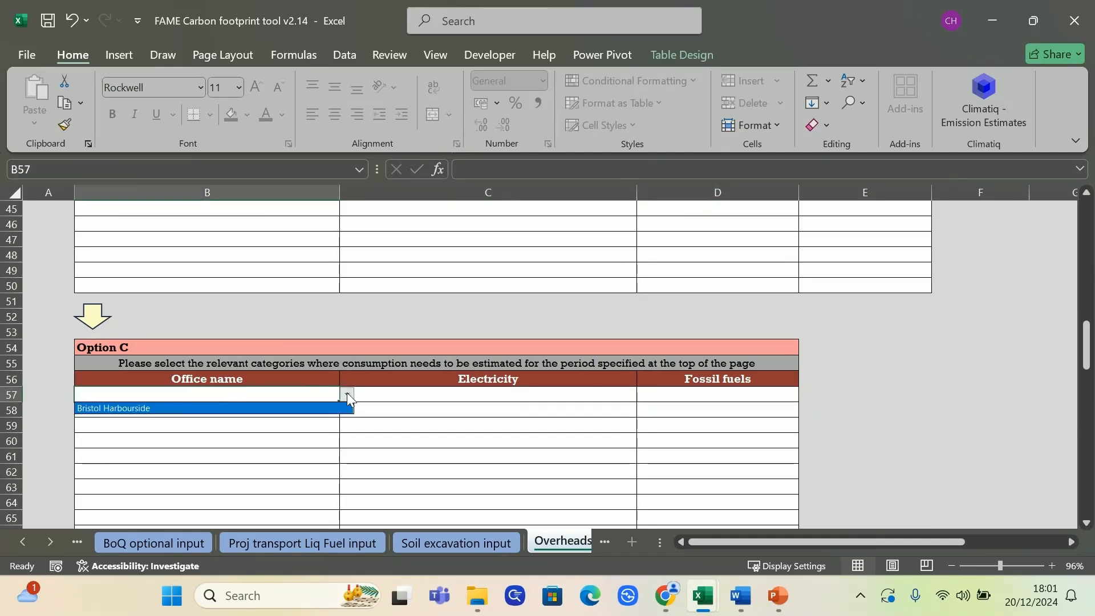
left_click(168, 408)
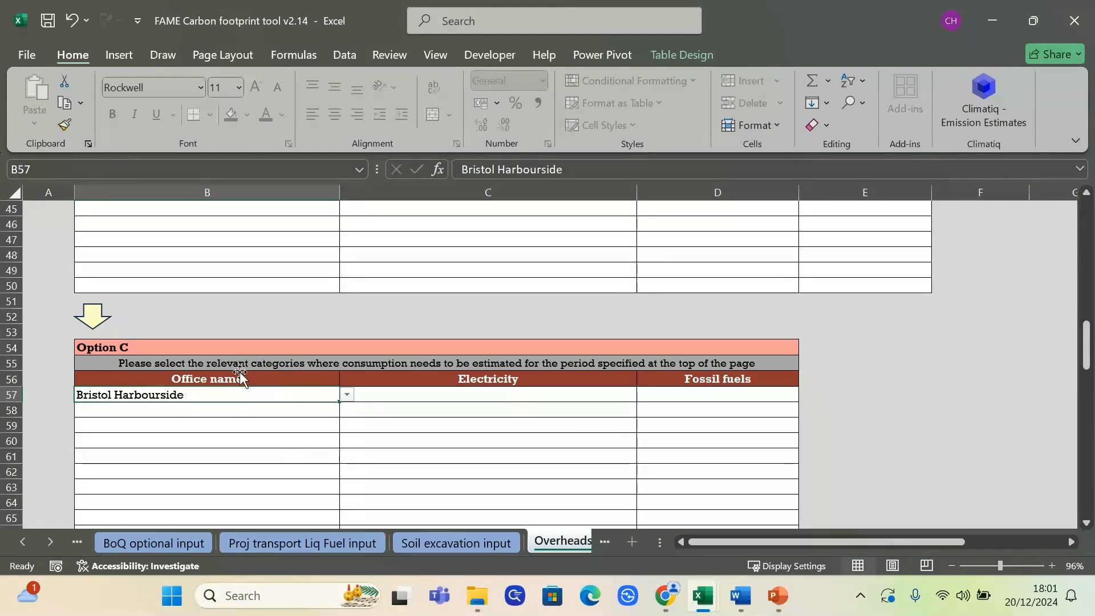
key("Delete")
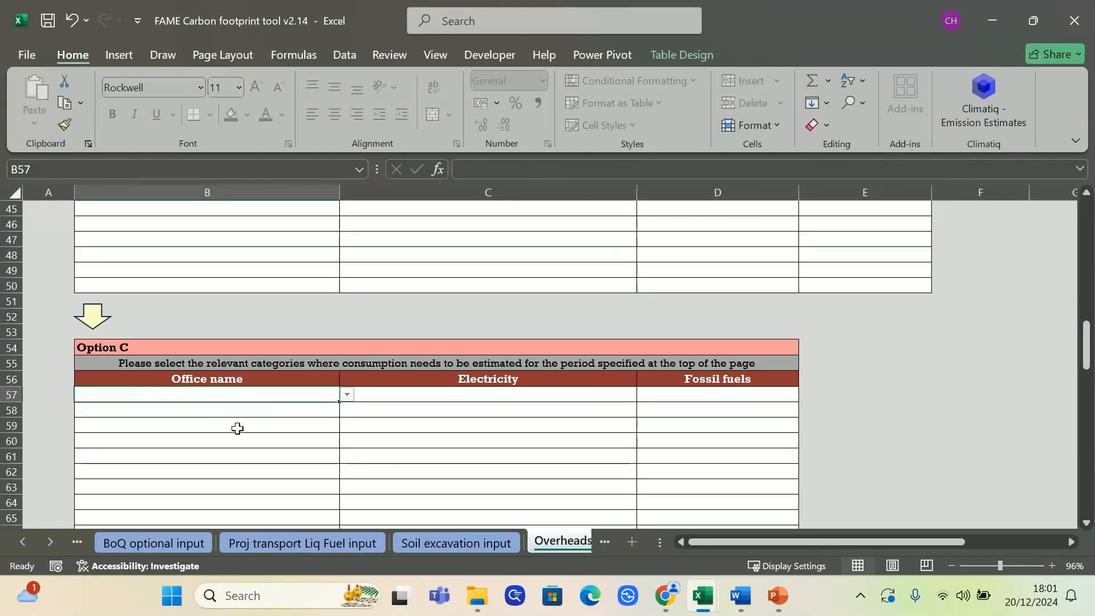
left_click(341, 402)
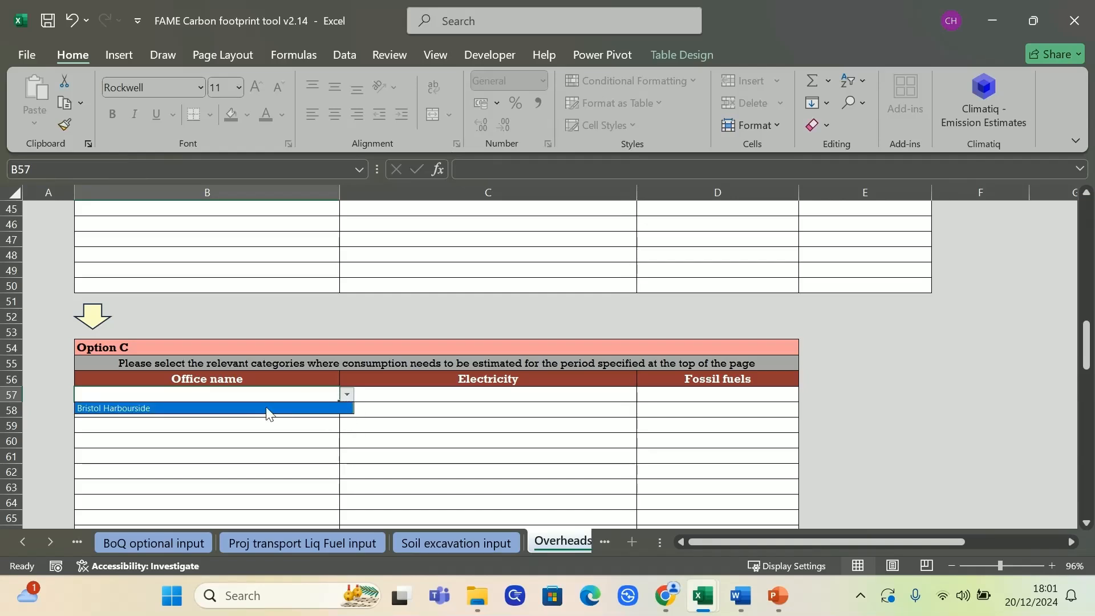
key("Escape")
left_click(601, 410)
In Option A, enter locational-based footprints of 100 for stationary combustion and 80 for electricity, with 0 as electricity's market-based footprint
scroll(579, 412, "up", 6)
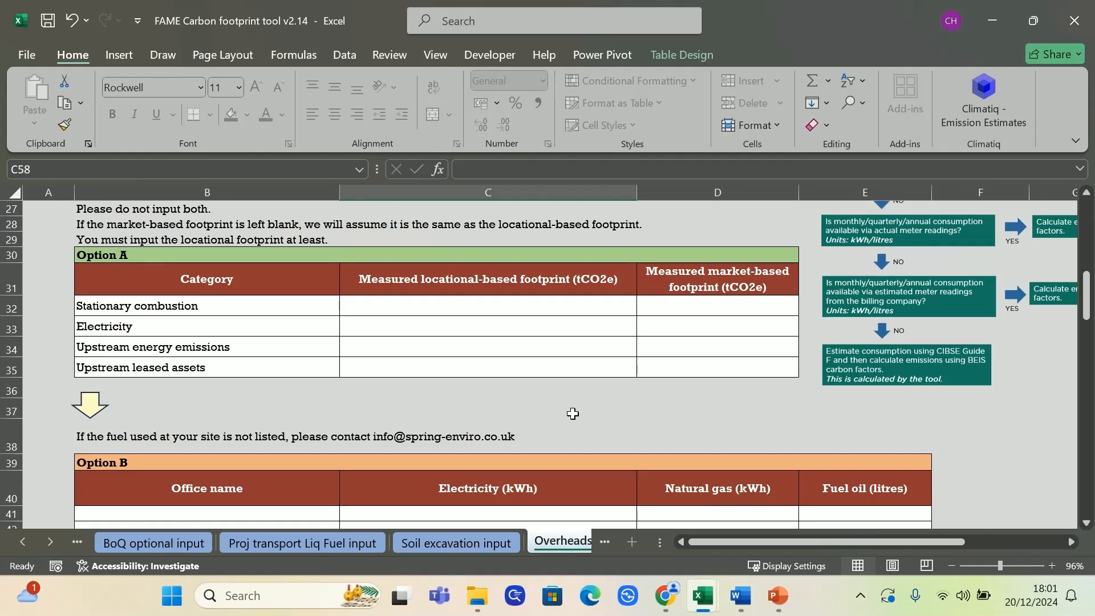
scroll(569, 415, "up", 2)
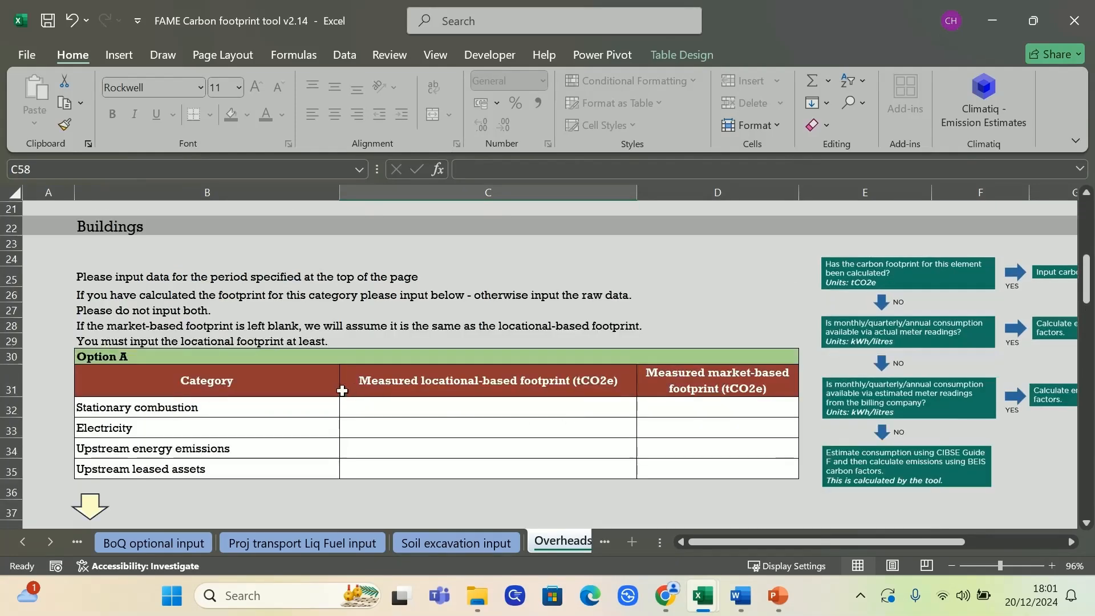
scroll(456, 416, "up", 3)
scroll(454, 418, "down", 3)
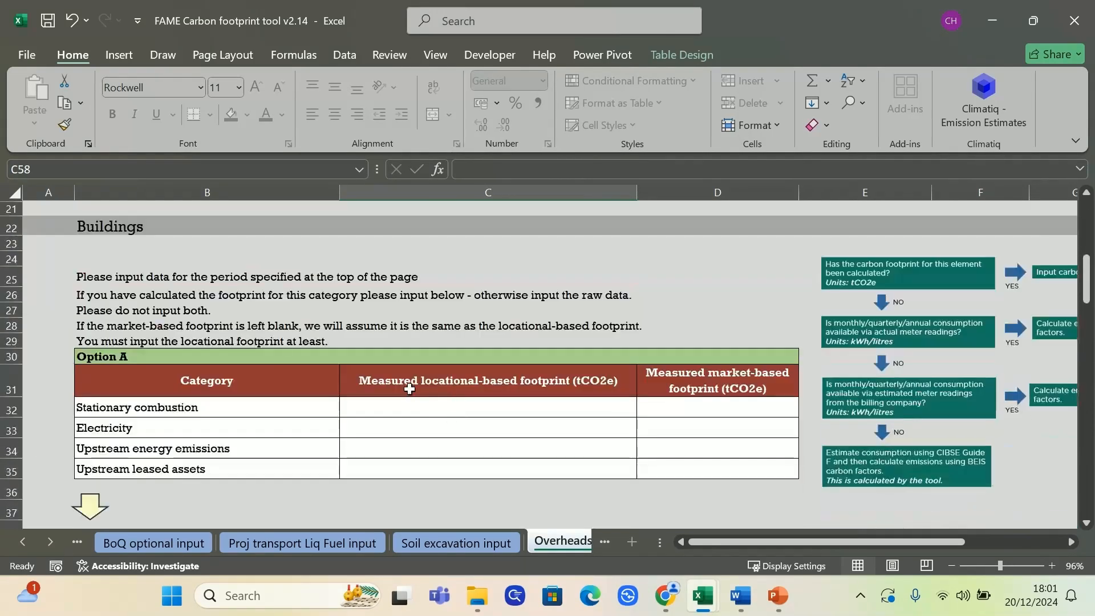
left_click(424, 410)
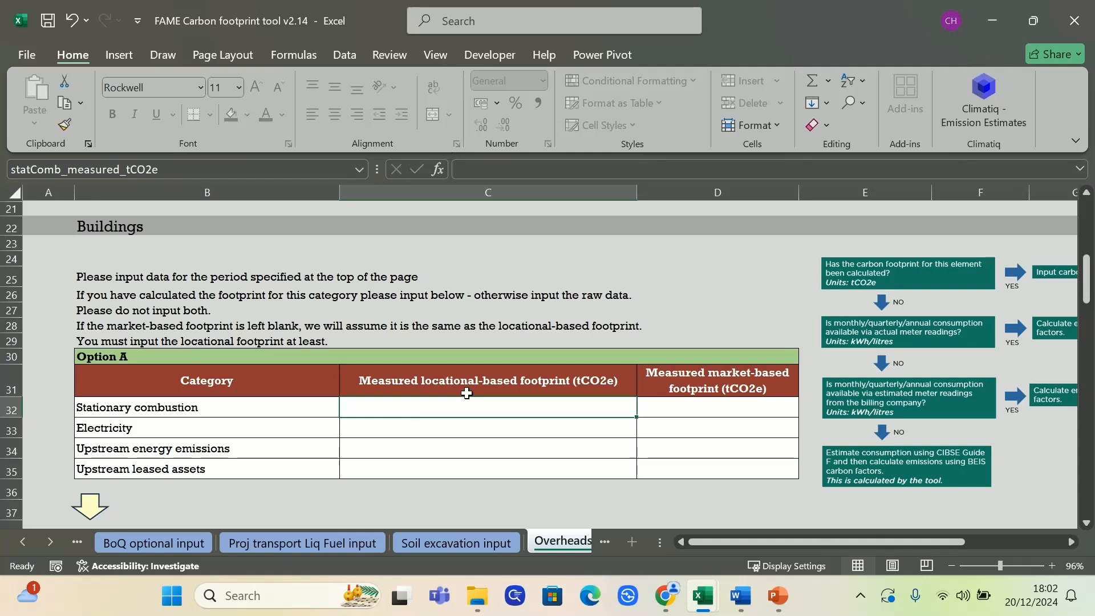
type("100")
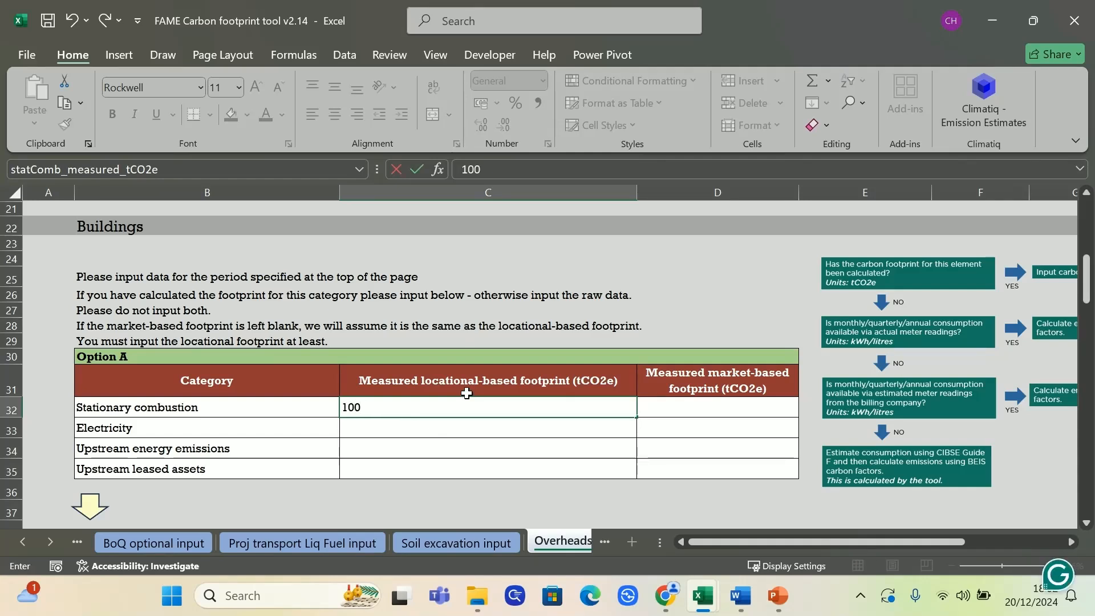
key("Return")
type("80")
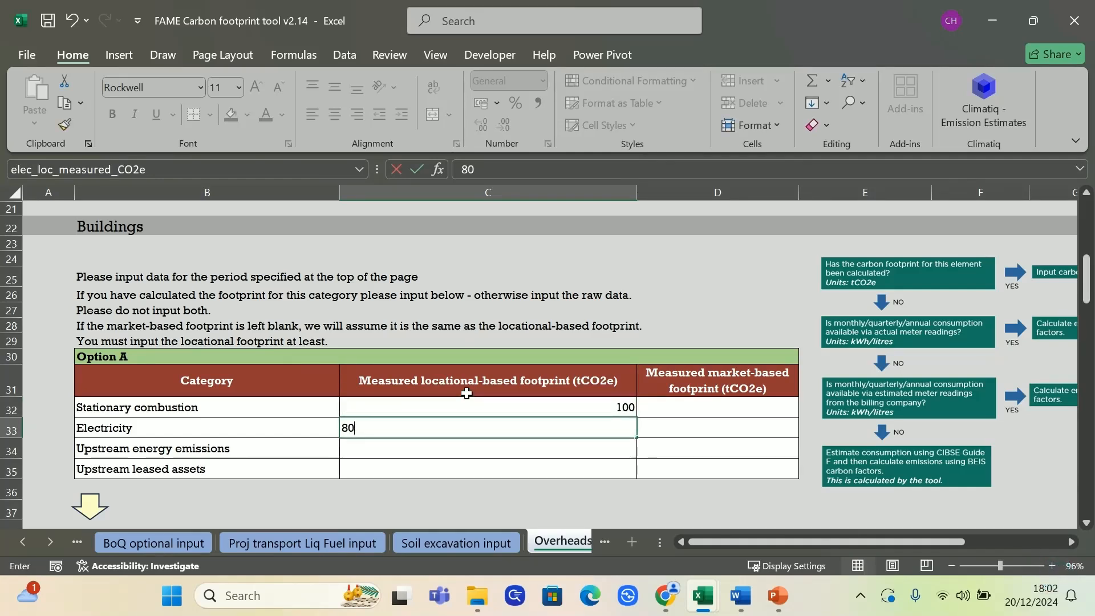
key("Tab")
type("0")
key("Up")
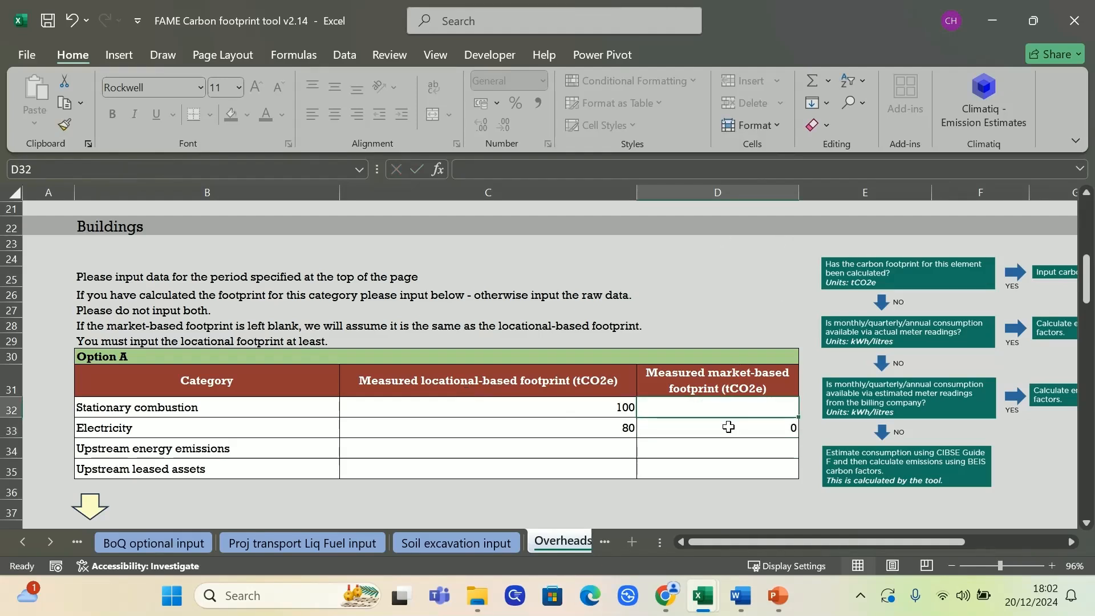
Set the market-based footprint for stationary combustion in Option A to 100 tCO2e
left_click_drag(735, 405, 745, 459)
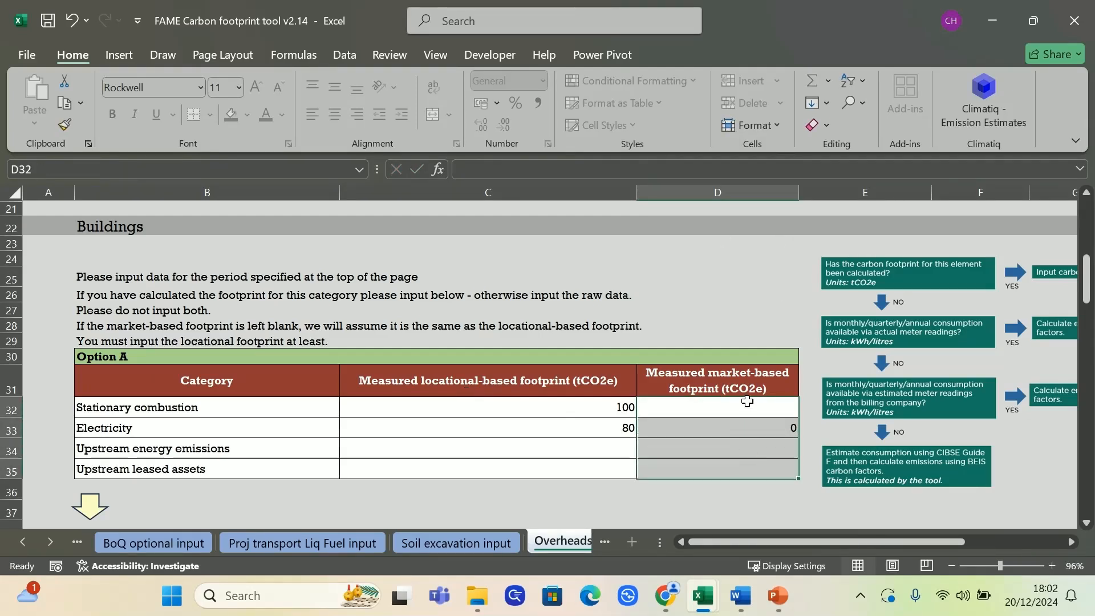
left_click(748, 401)
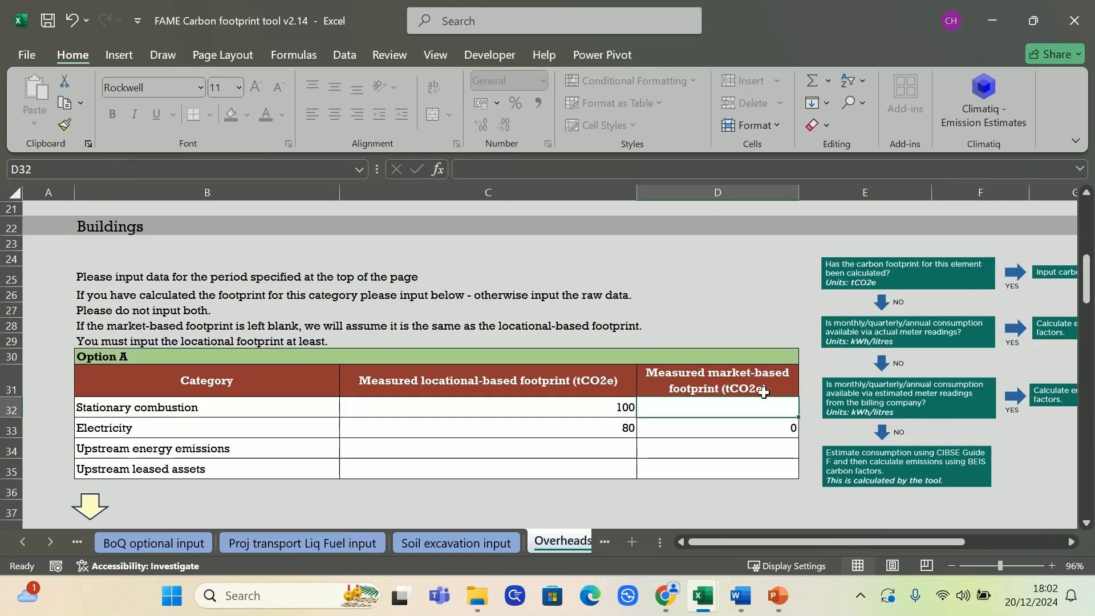
type("0")
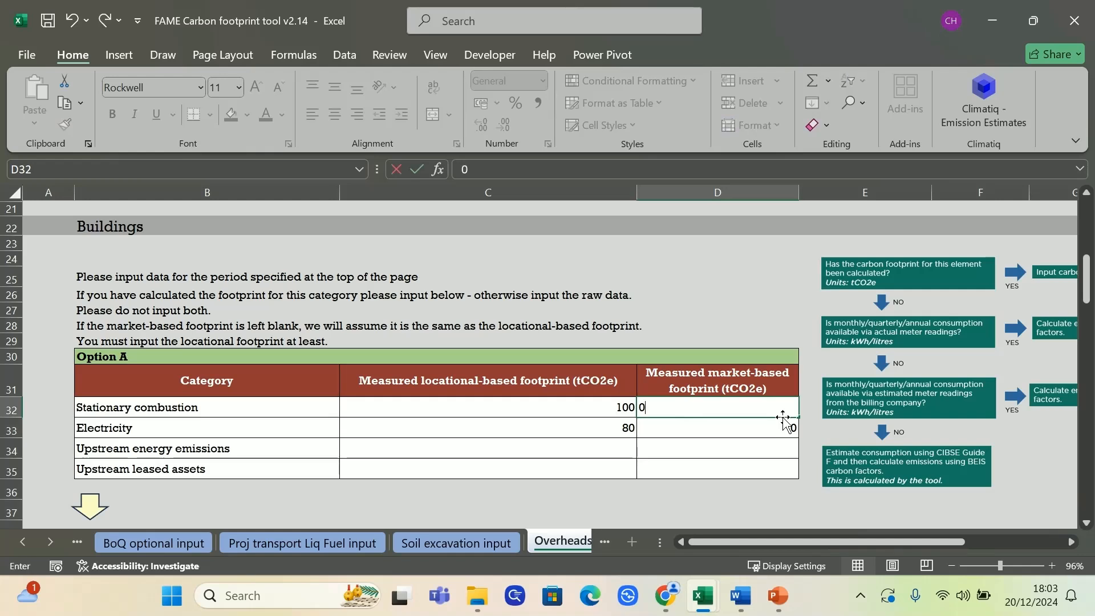
type("100")
key("Return")
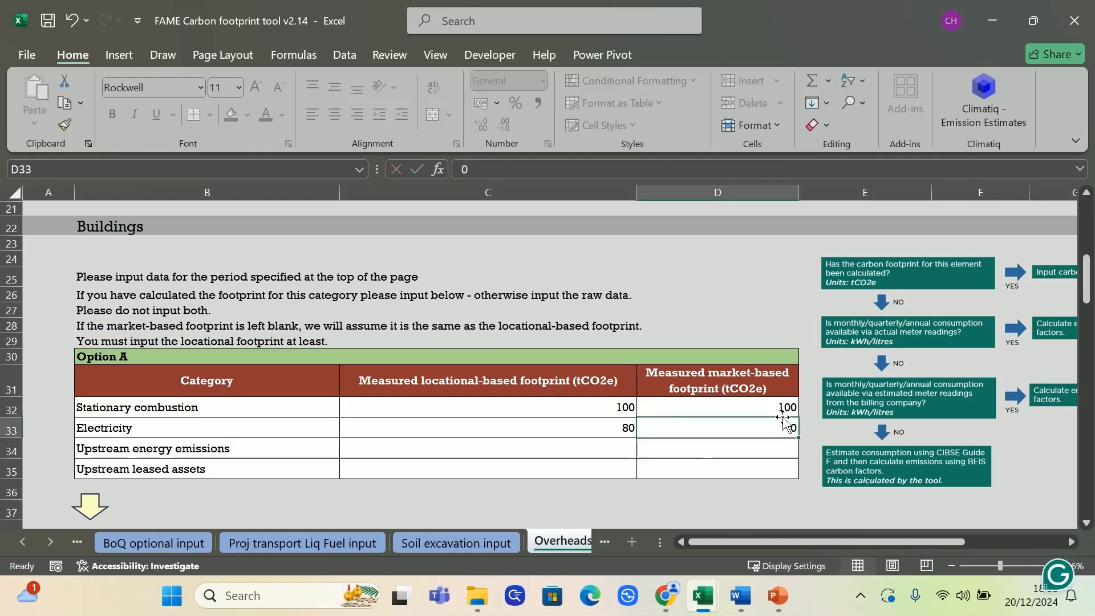
Enter locational- and market-based footprints of 10 each for upstream energy emissions and 5 each for upstream leased assets
left_click(558, 446)
type("10")
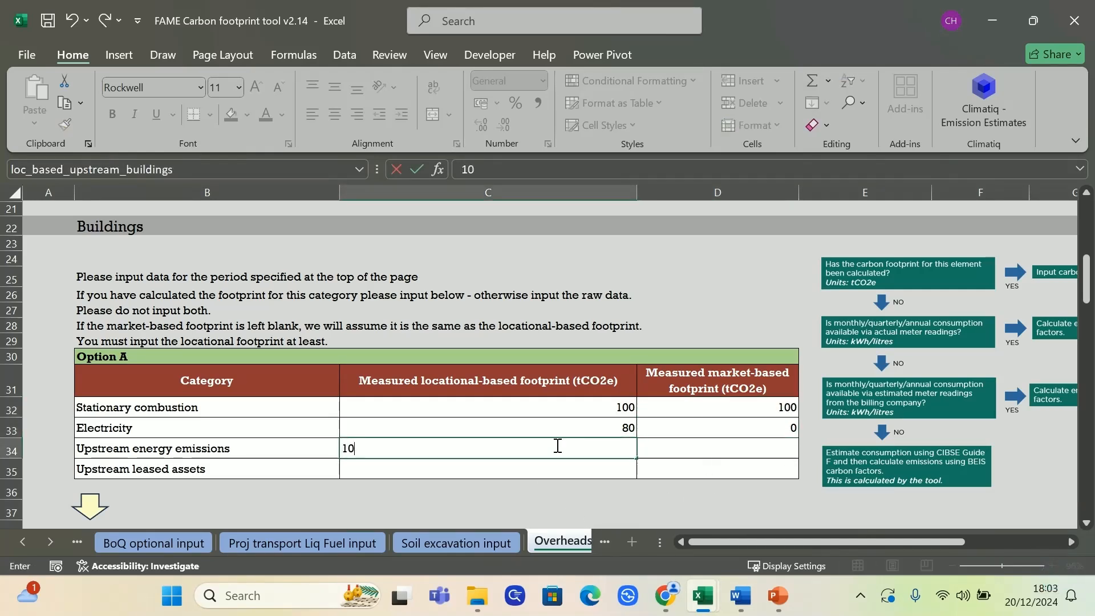
key("Tab")
type("10")
key("Down")
type("5")
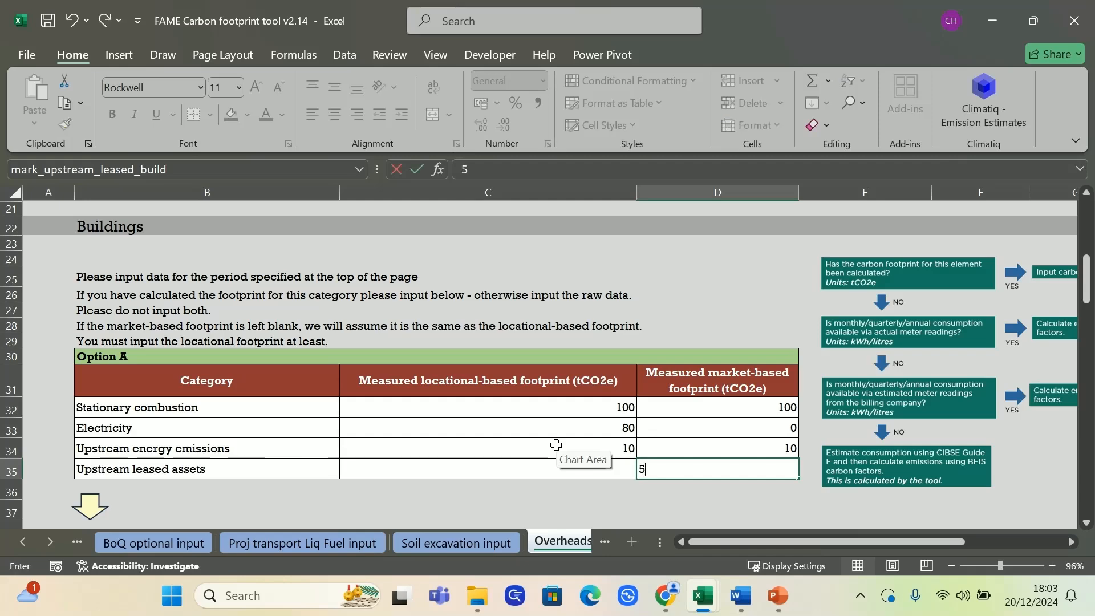
key("Left")
type("5")
left_click(650, 311)
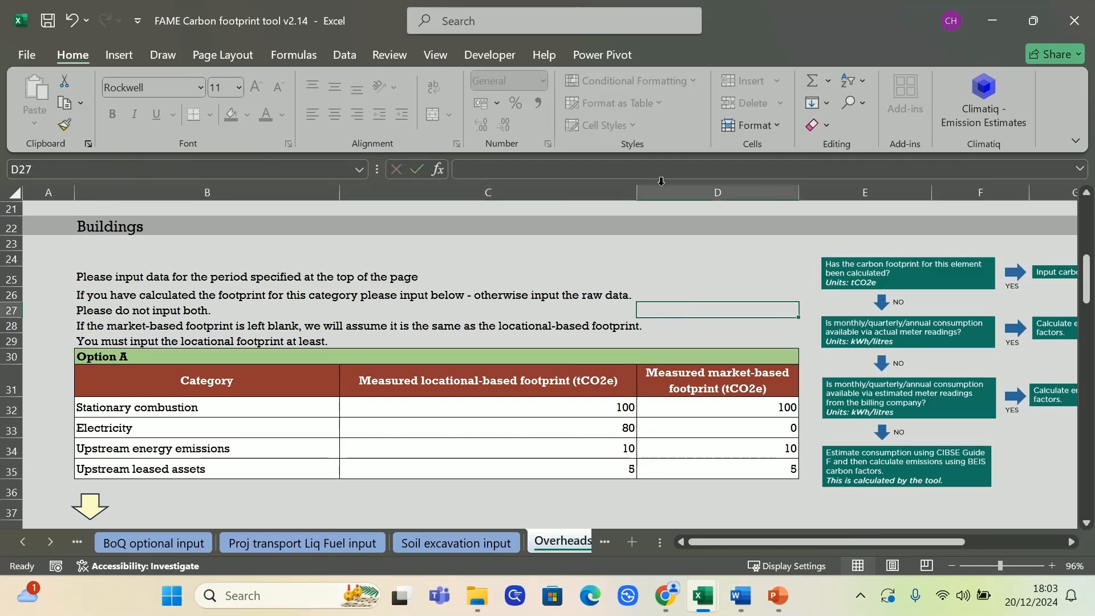
scroll(600, 330, "down", 2)
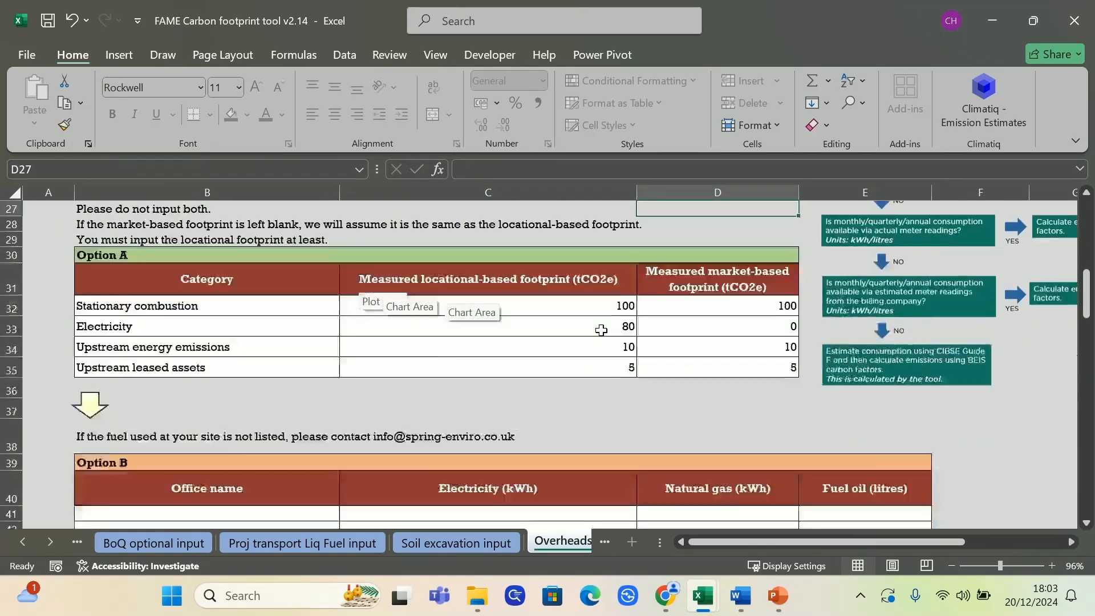
scroll(601, 330, "down", 2)
scroll(598, 330, "up", 2)
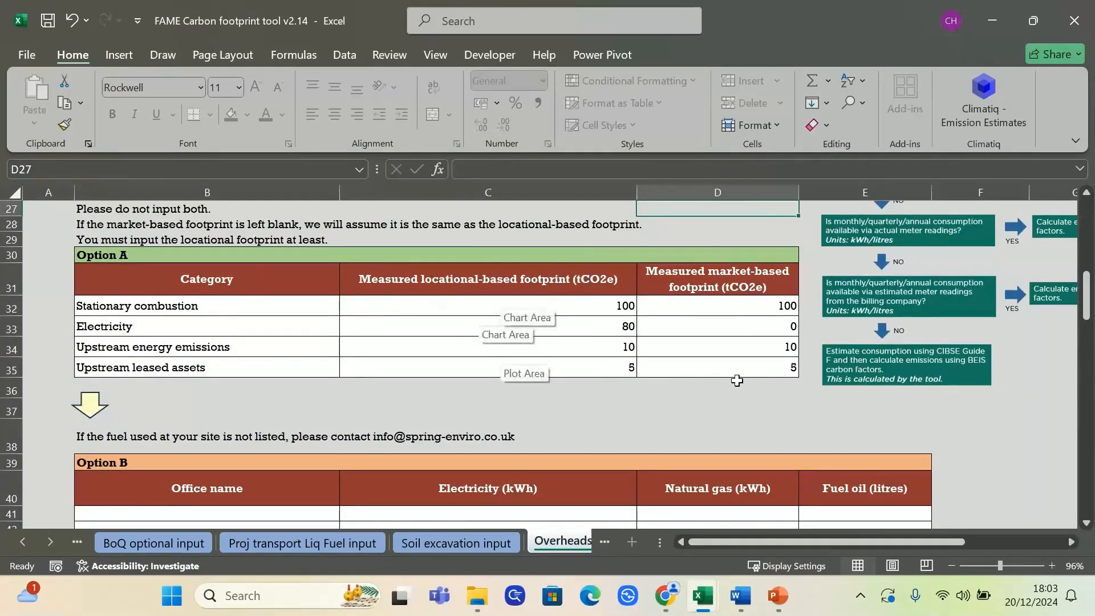
In Option B's first row, select Bristol Harbourside as the office and enter 200000 kWh of electricity and 30000 kWh of natural gas
scroll(732, 405, "down", 3)
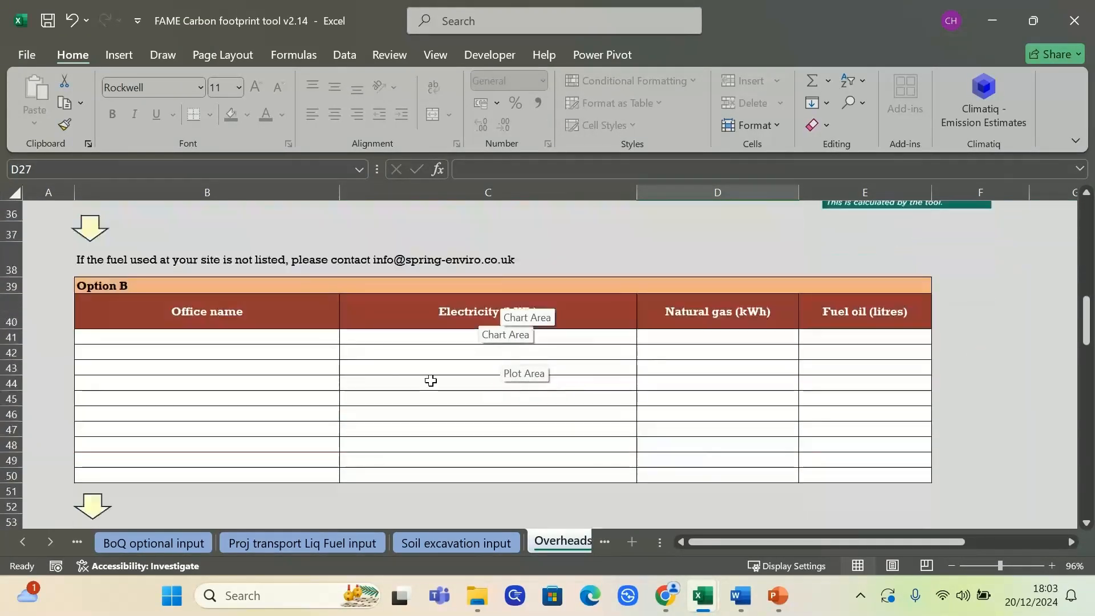
left_click(319, 338)
left_click(346, 337)
left_click(294, 352)
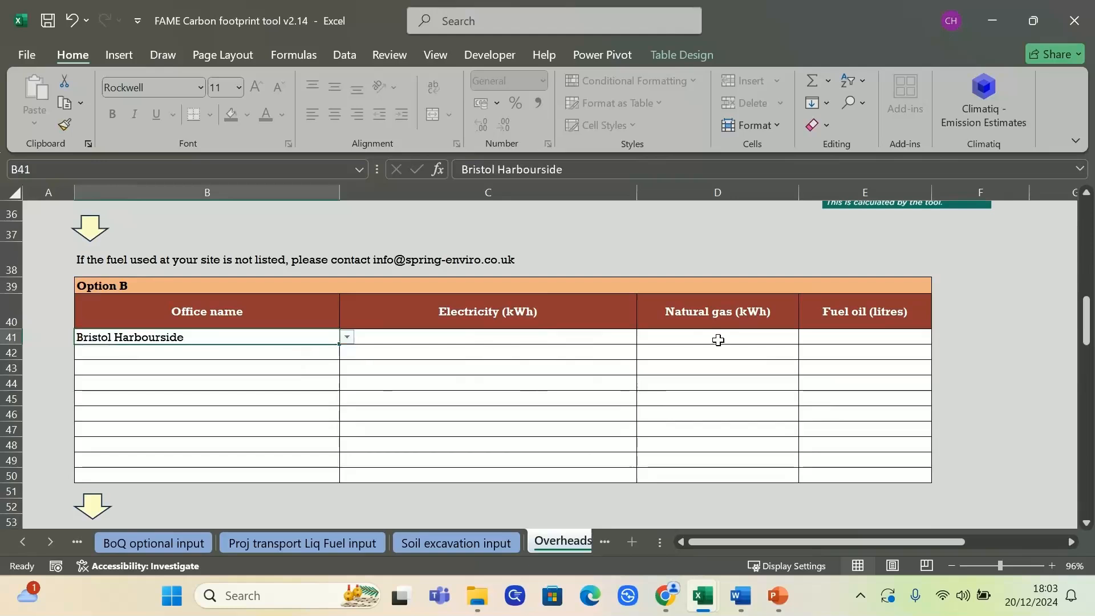
left_click(620, 340)
type("200000")
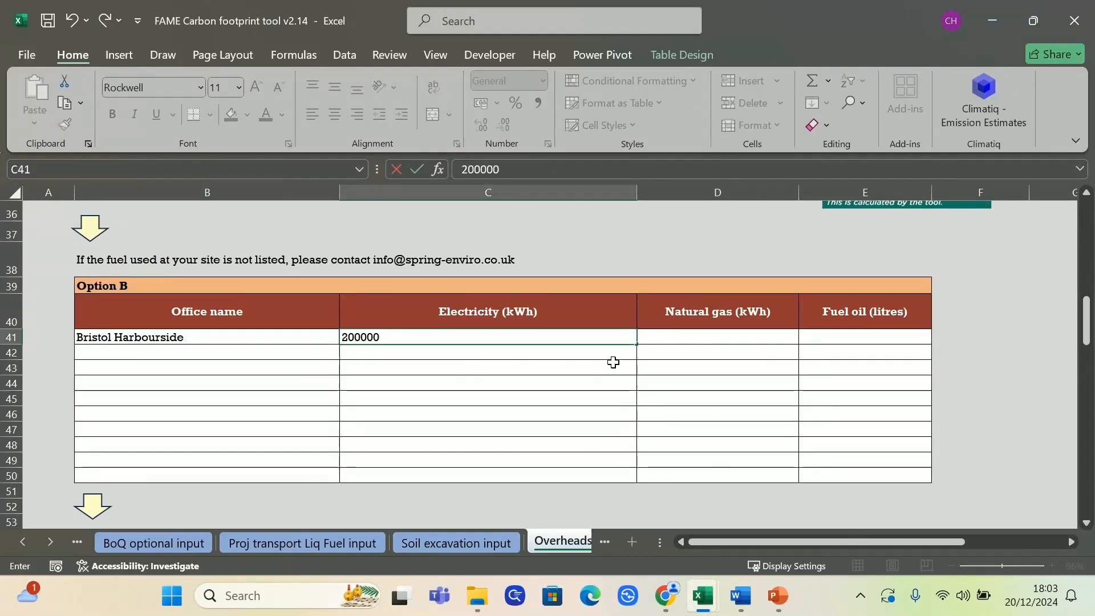
key("Tab")
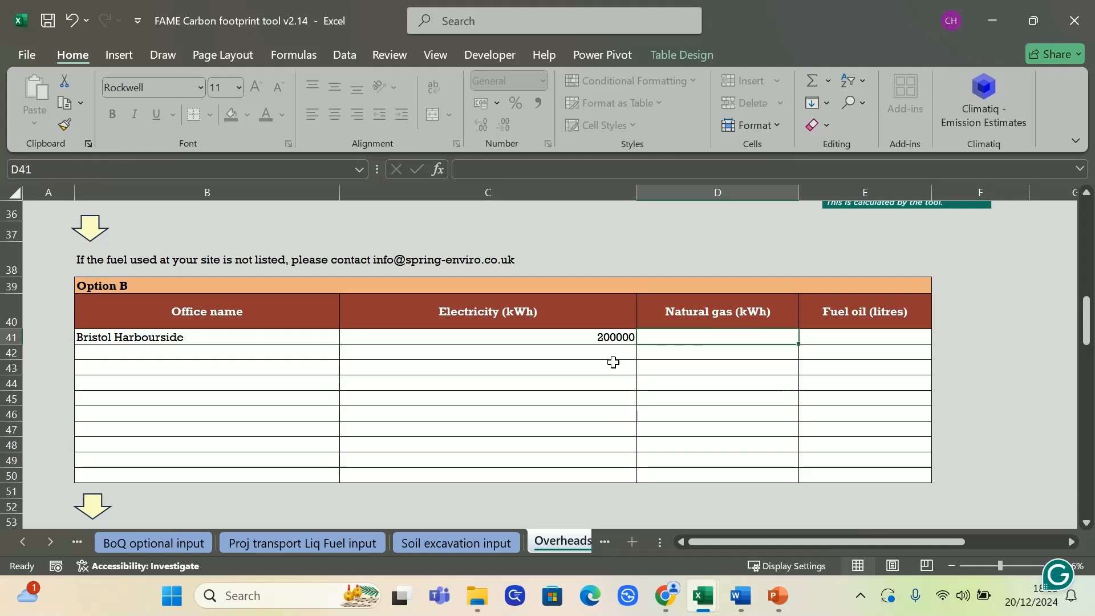
type("30")
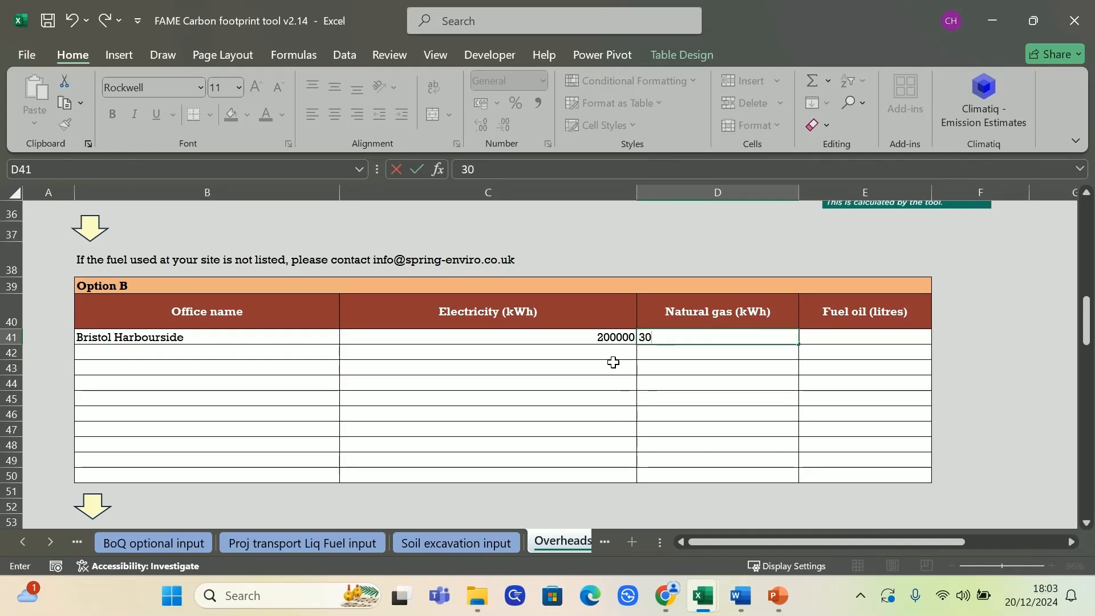
type("000")
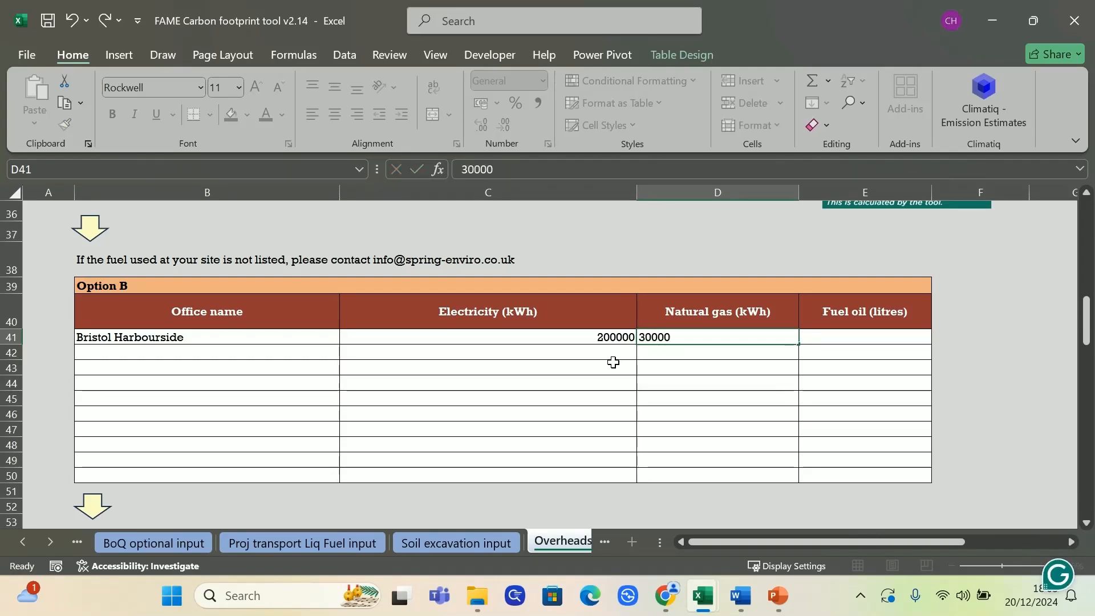
key("Return")
Select Bristol Harbourside as the office name in the first row of Option C
scroll(421, 380, "down", 1)
scroll(526, 371, "down", 2)
scroll(498, 340, "up", 4)
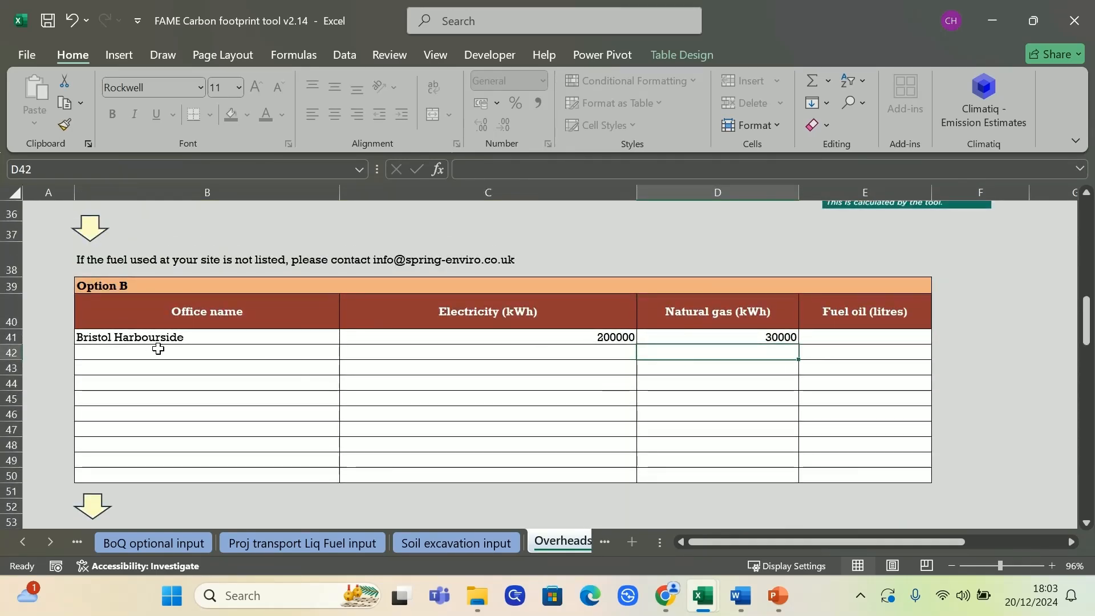
scroll(484, 340, "down", 3)
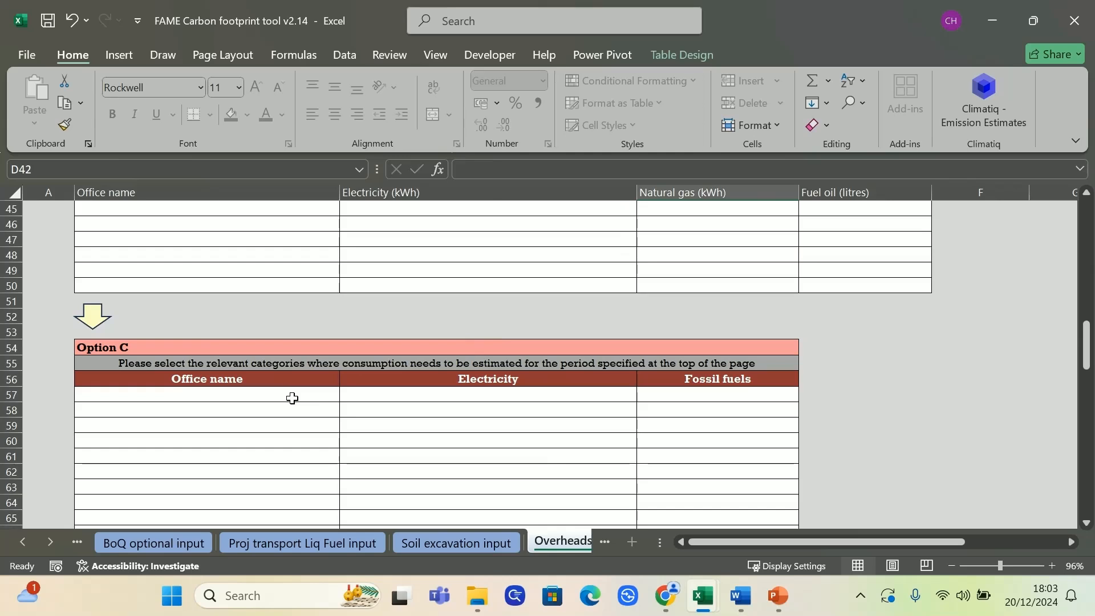
left_click(292, 398)
left_click(346, 394)
left_click(286, 410)
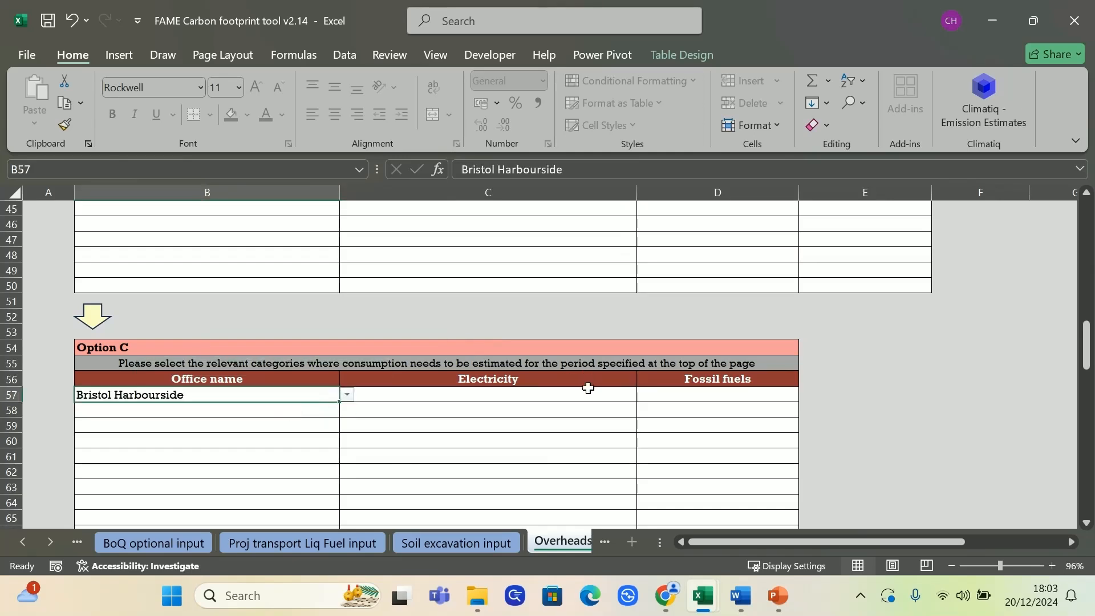
Set both Electricity and Fossil fuels to Yes for Bristol Harbourside in Option C
left_click(590, 393)
left_click(643, 395)
left_click(578, 408)
left_click(747, 394)
left_click(806, 394)
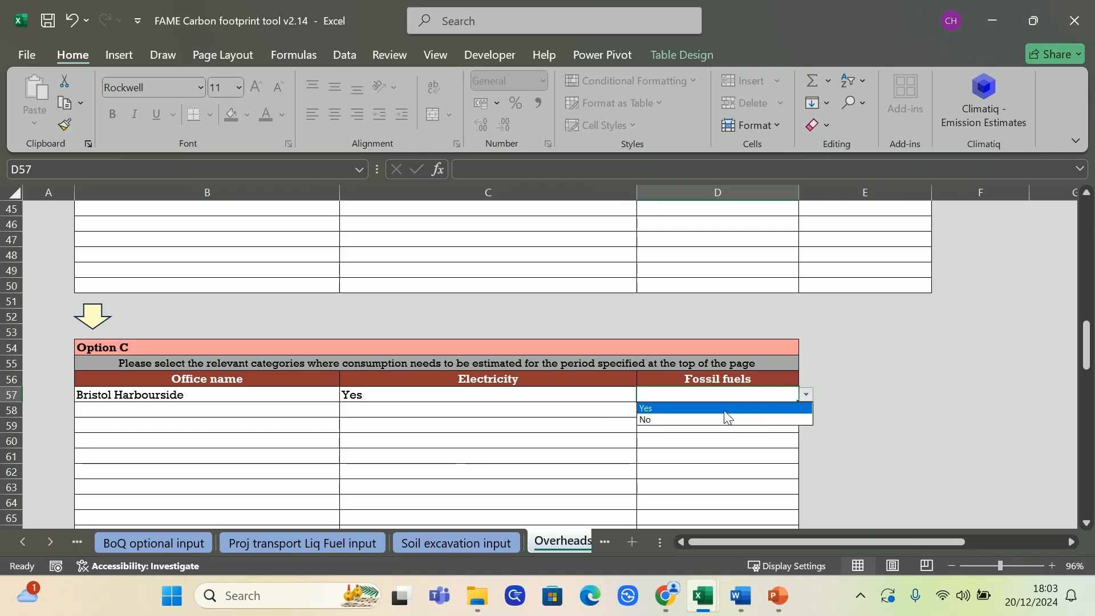
left_click(726, 408)
left_click(916, 393)
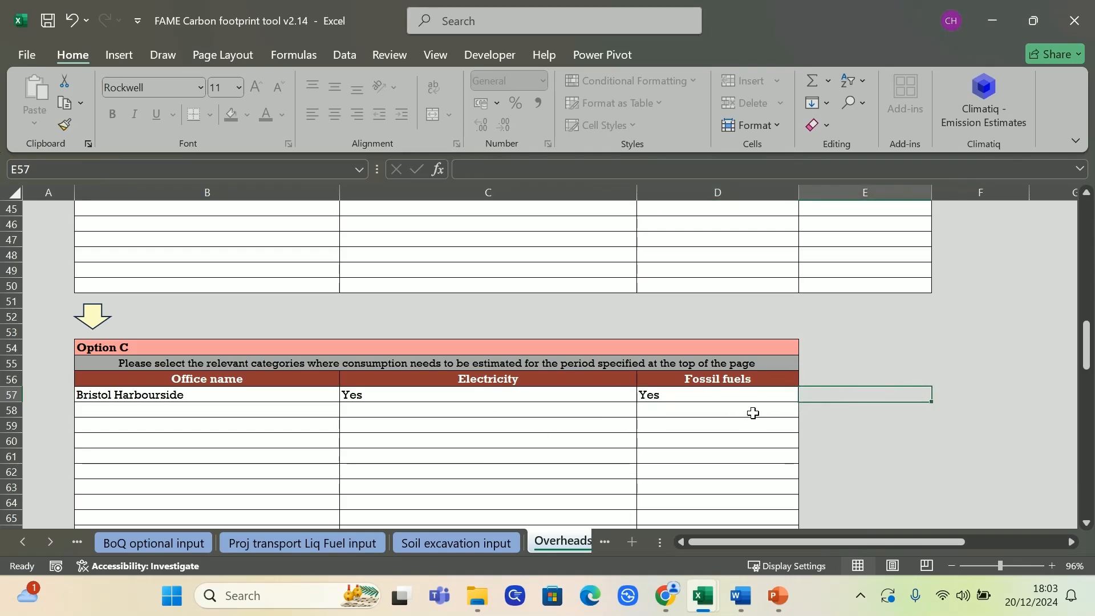
In the Commuting/Homeworking section's Option B, set the estimate for Commuting to Yes
scroll(850, 432, "down", 1)
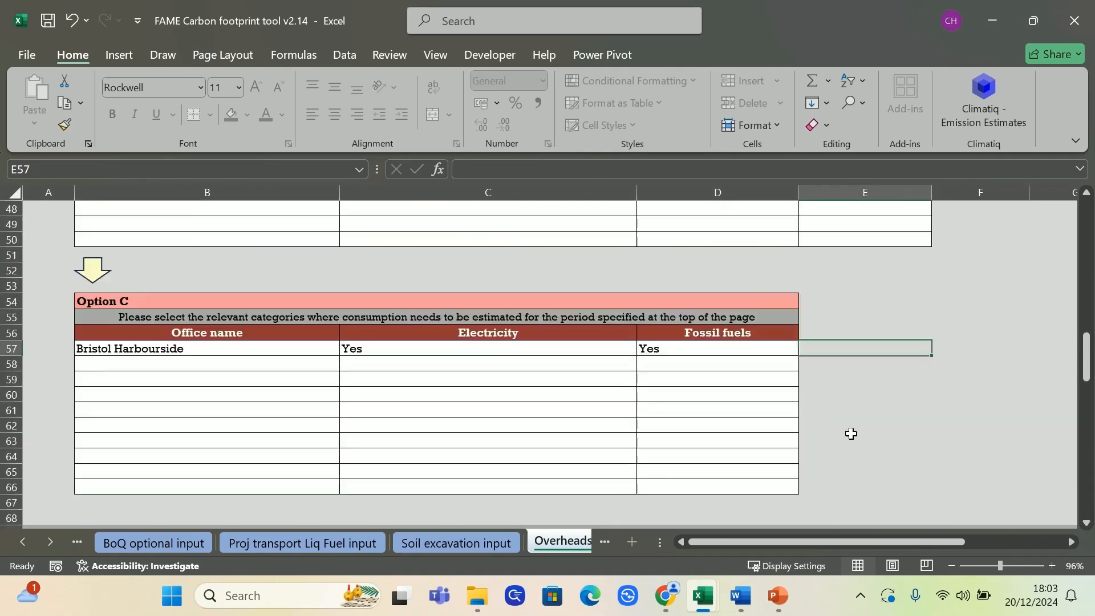
scroll(851, 433, "down", 3)
scroll(850, 433, "down", 4)
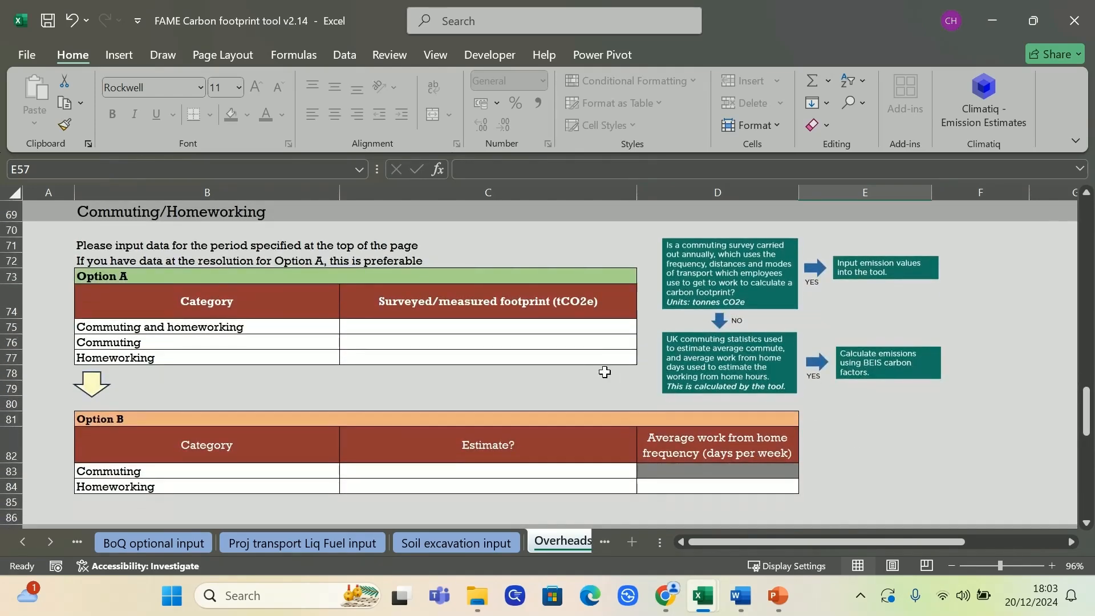
left_click(560, 327)
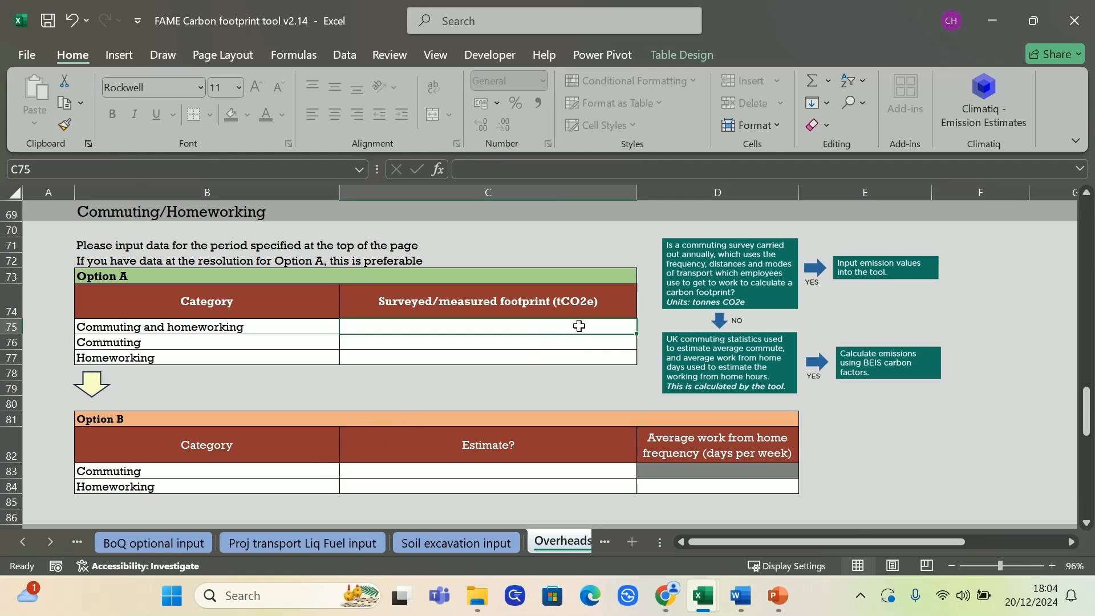
left_click(568, 470)
left_click(644, 471)
left_click(573, 484)
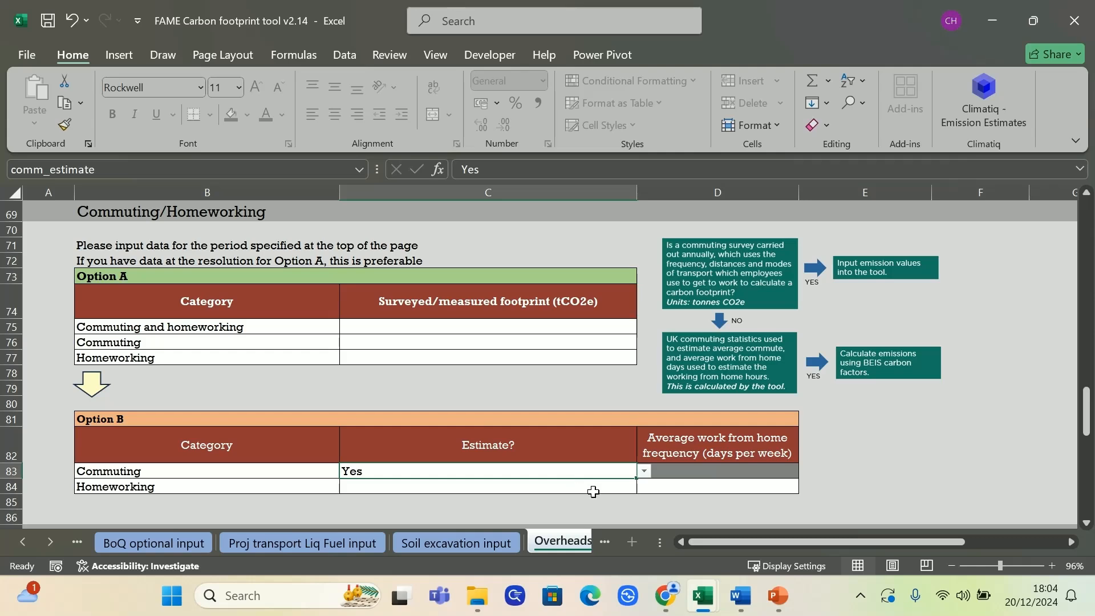
Set the Homeworking estimate to Yes with an average work from home frequency of 2 days per week
left_click(622, 489)
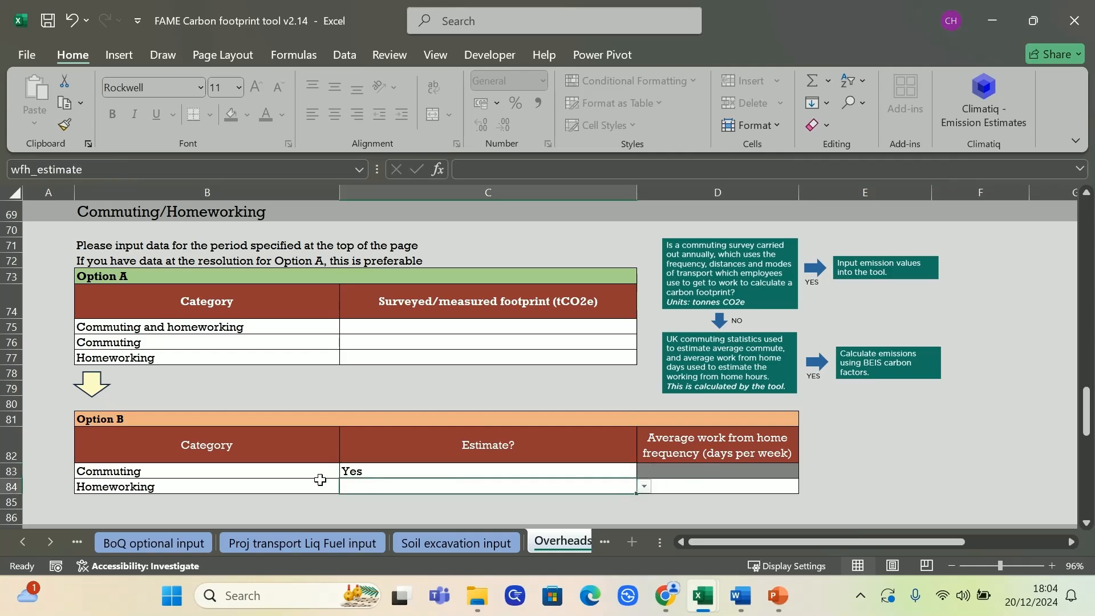
left_click(644, 487)
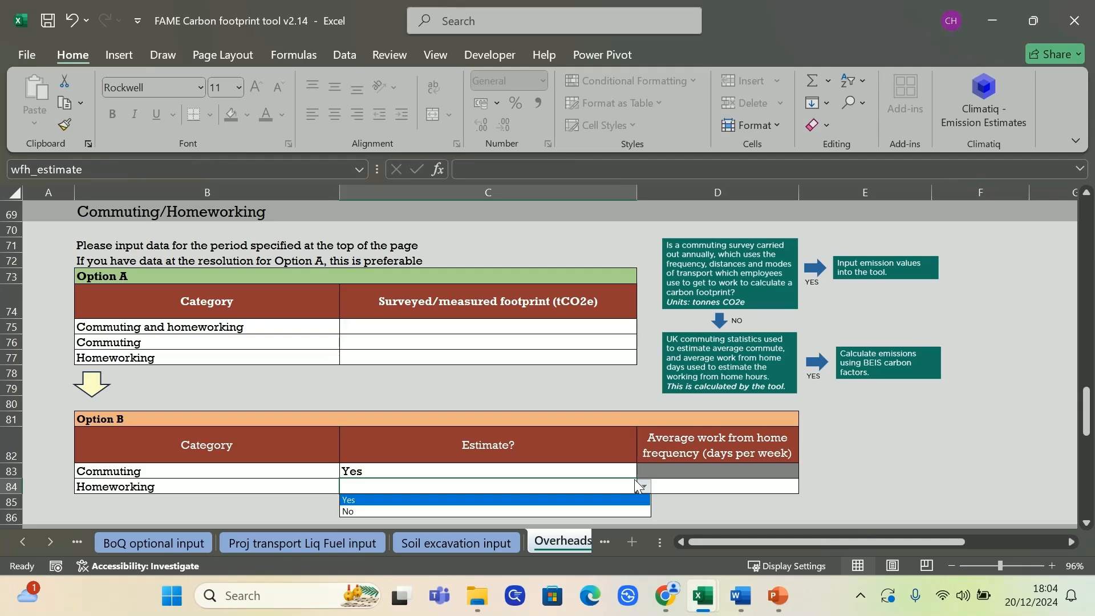
left_click(571, 505)
left_click(699, 491)
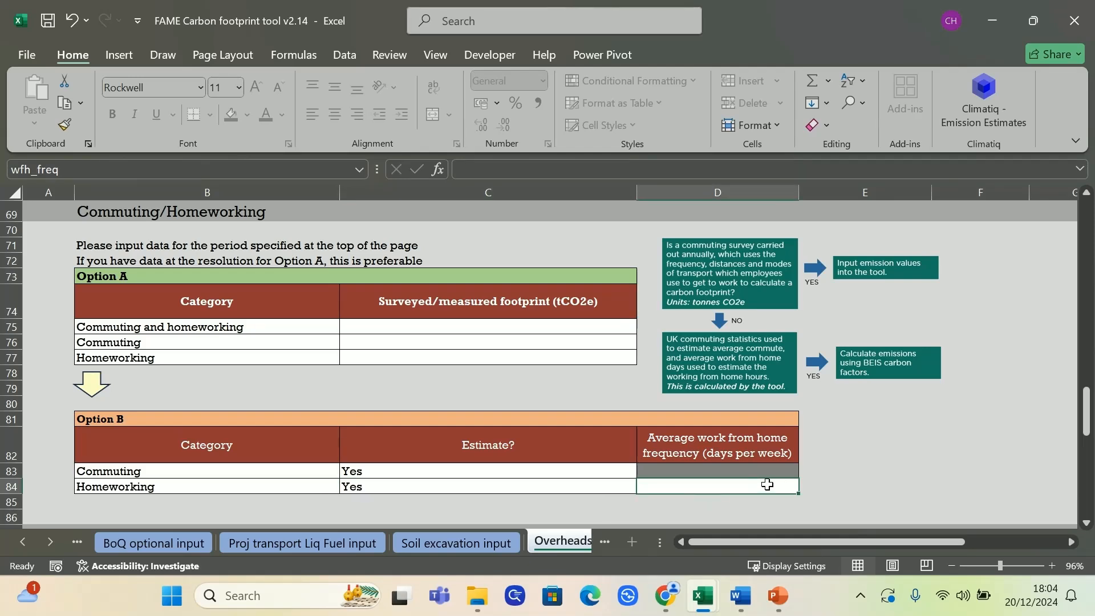
type("2")
key("Return")
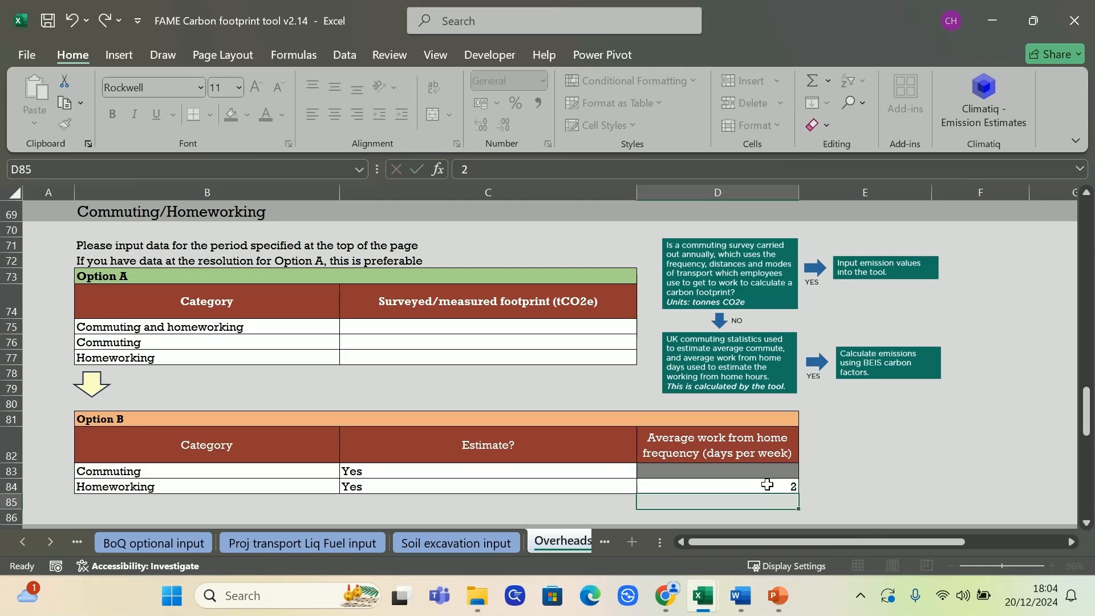
left_click(544, 358)
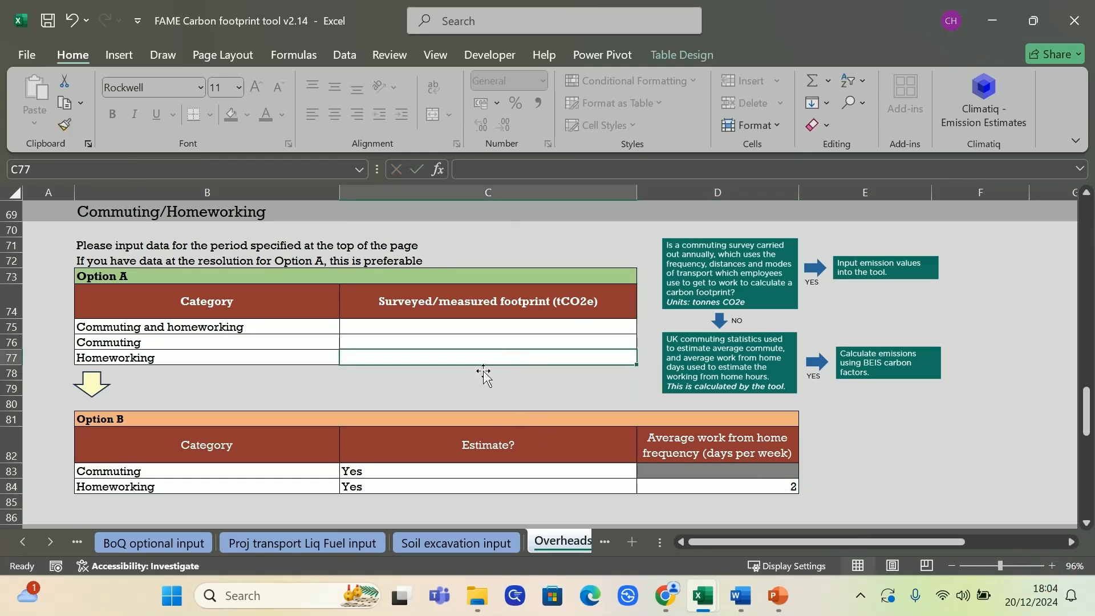
left_click_drag(235, 476, 679, 471)
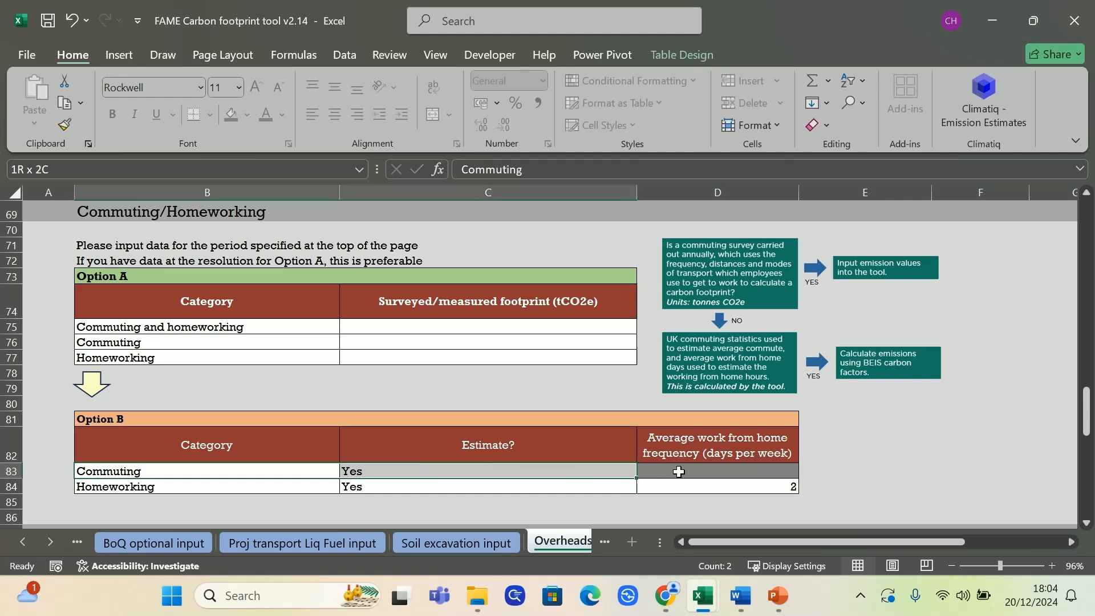
left_click(506, 514)
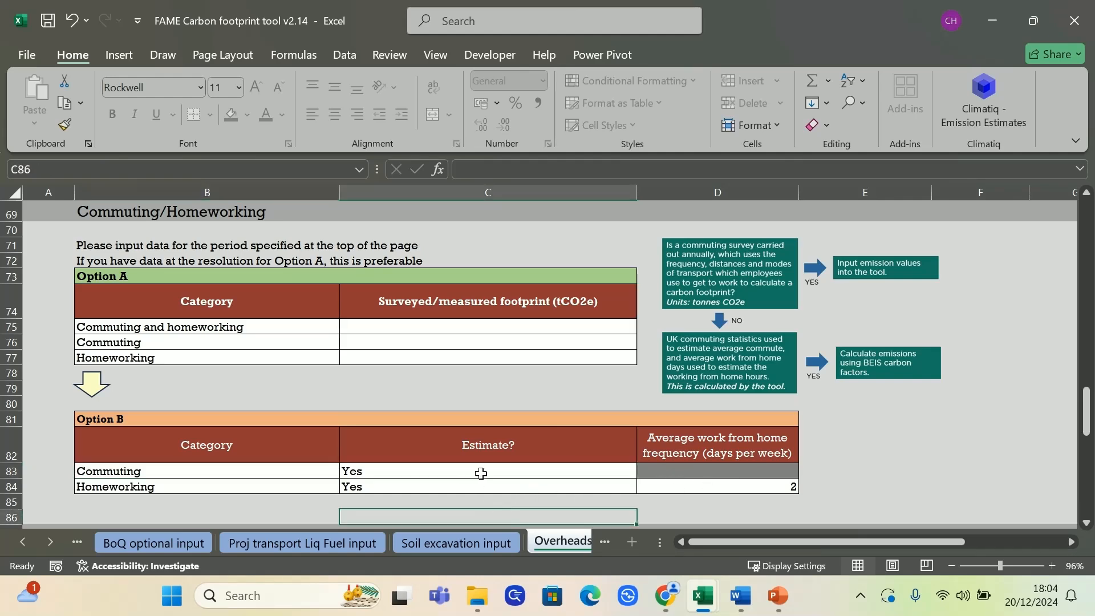
left_click_drag(298, 482, 711, 485)
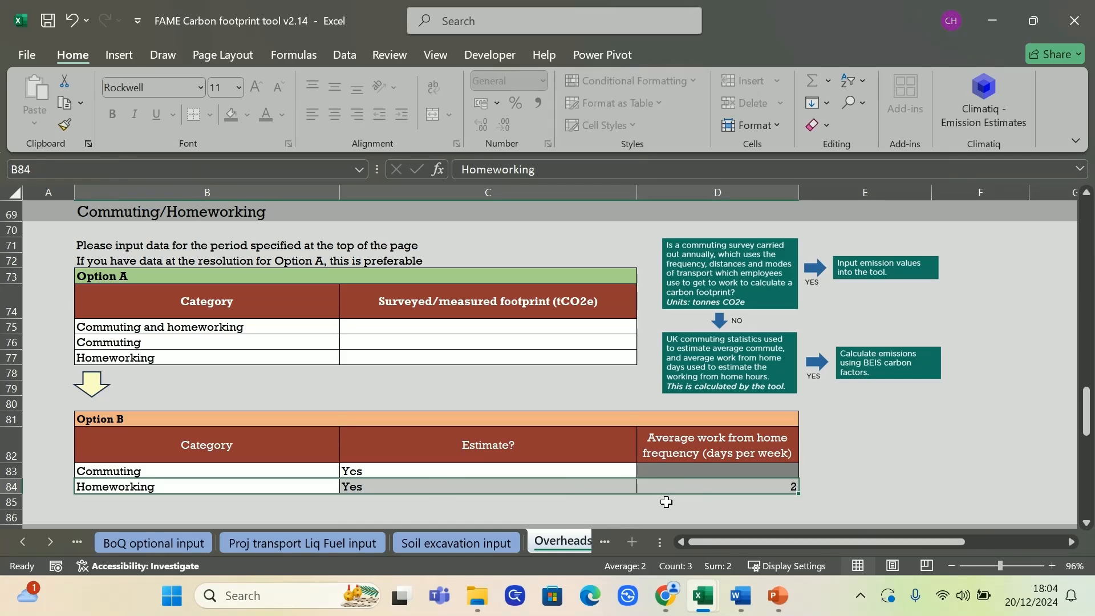
Try a homeworking frequency of 10 days per week and cancel the entry
left_click(717, 487)
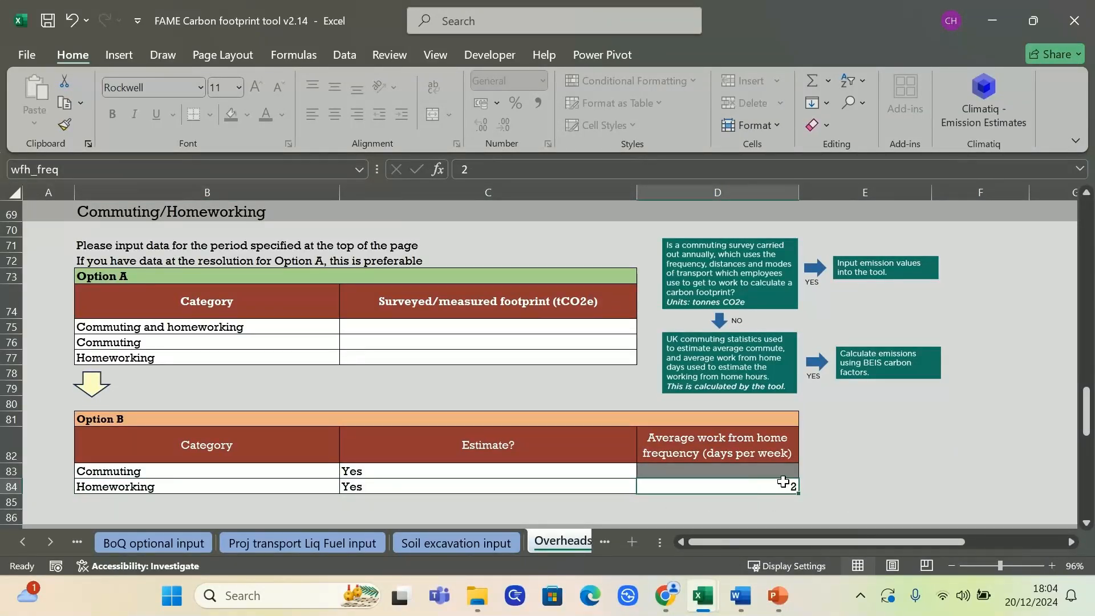
type("10")
key("Return")
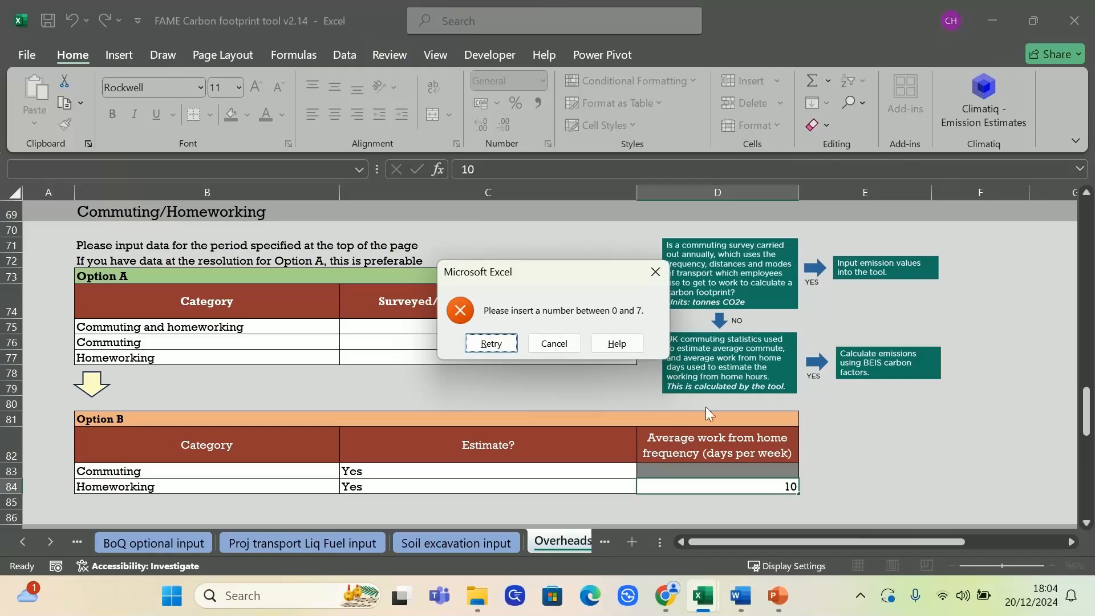
left_click(556, 344)
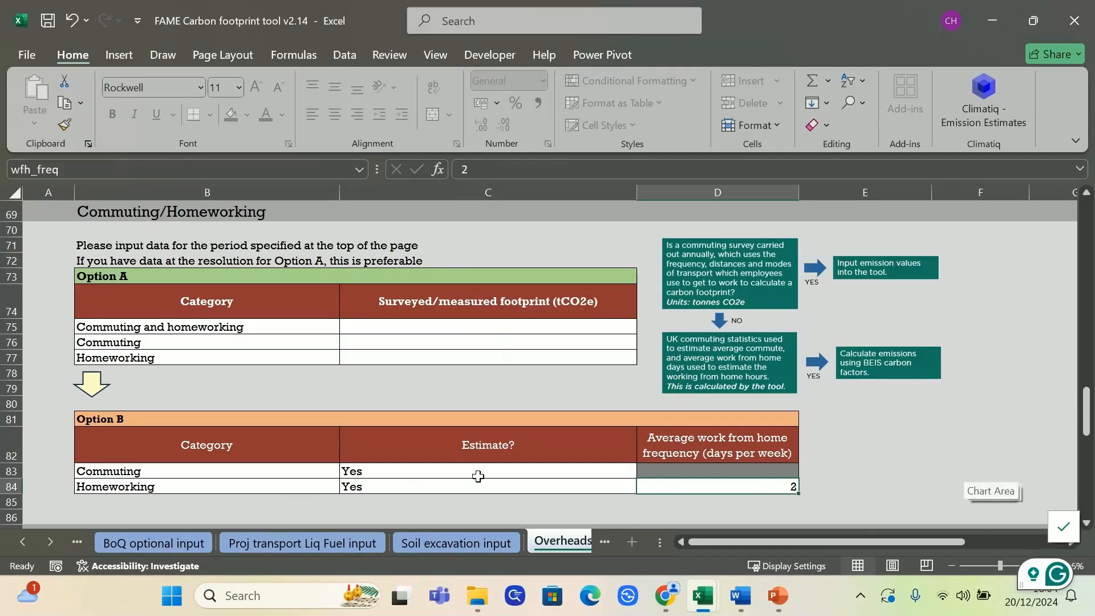
Review the commuting and homeworking estimates and the Bristol Harbourside row in the energy section's Option C
left_click(496, 472)
left_click(527, 488)
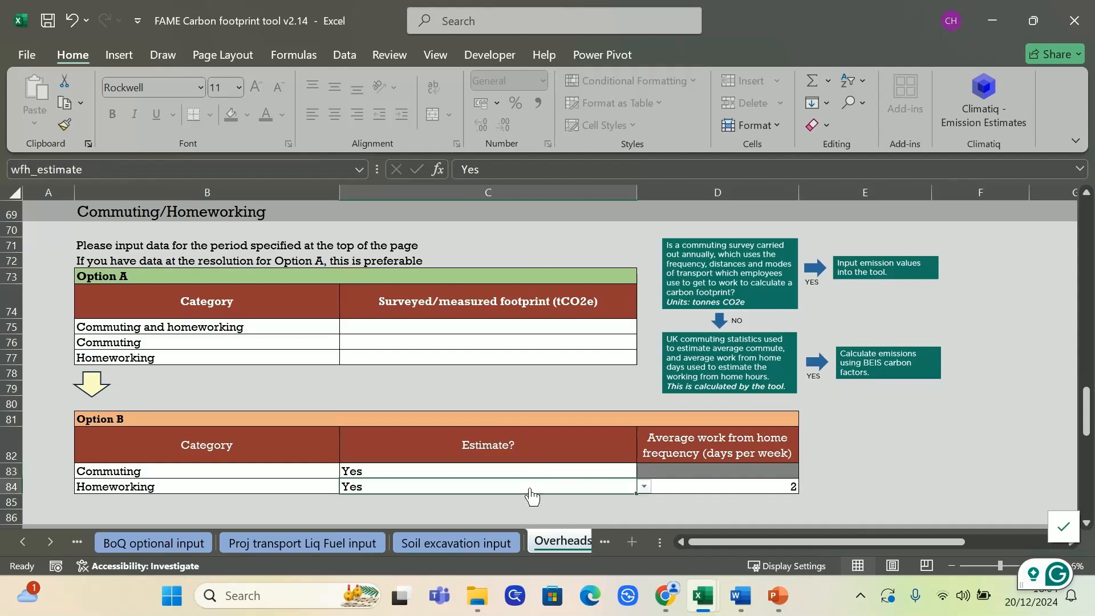
scroll(506, 442, "up", 1)
scroll(506, 442, "down", 1)
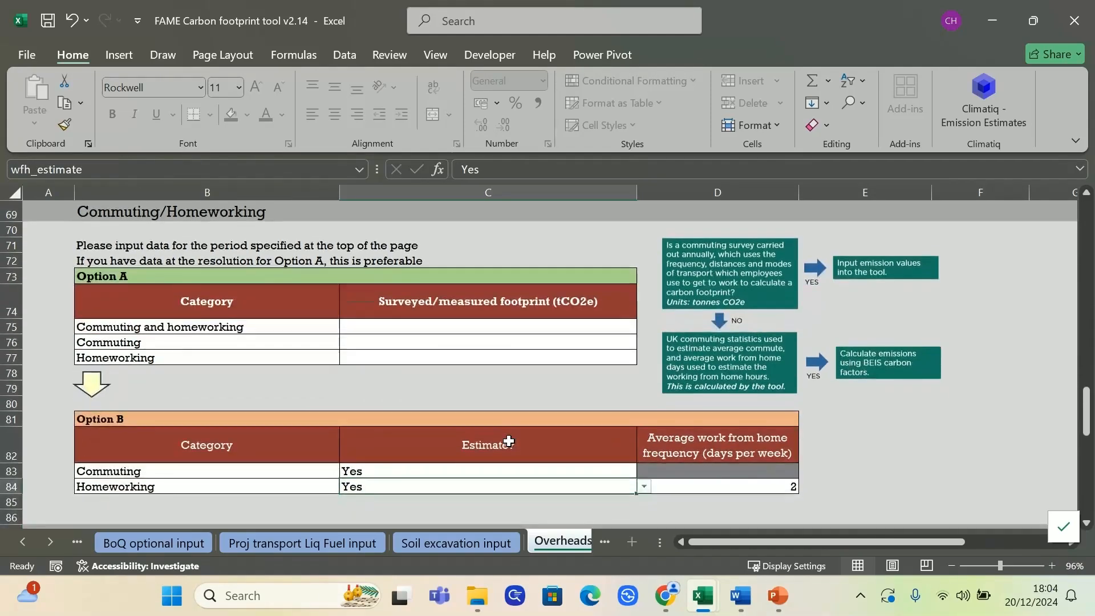
scroll(508, 442, "up", 7)
scroll(508, 435, "up", 1)
left_click(126, 394)
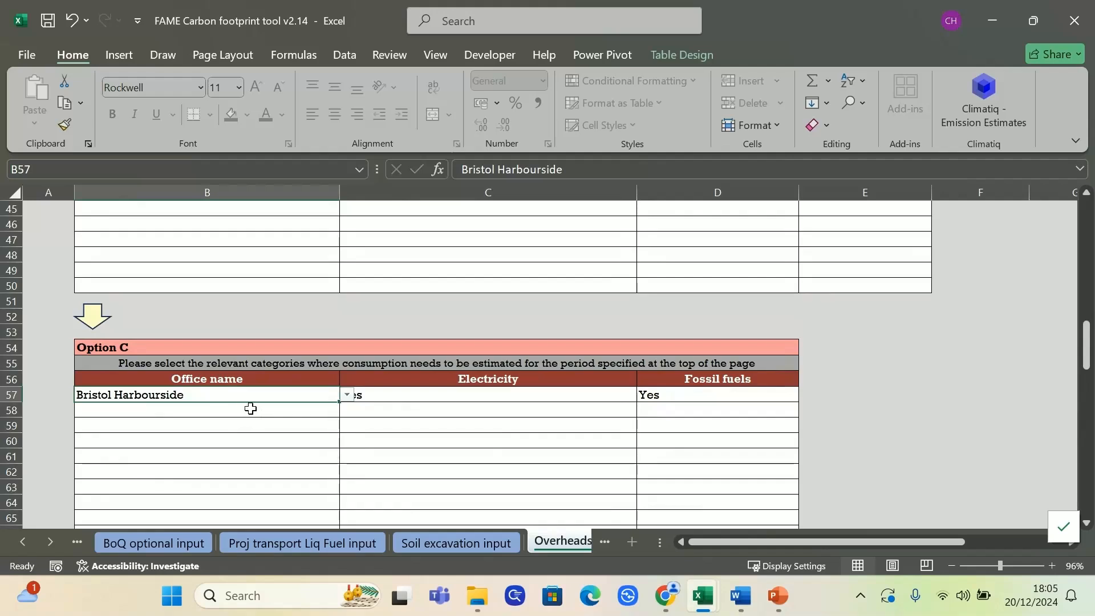
left_click(462, 470)
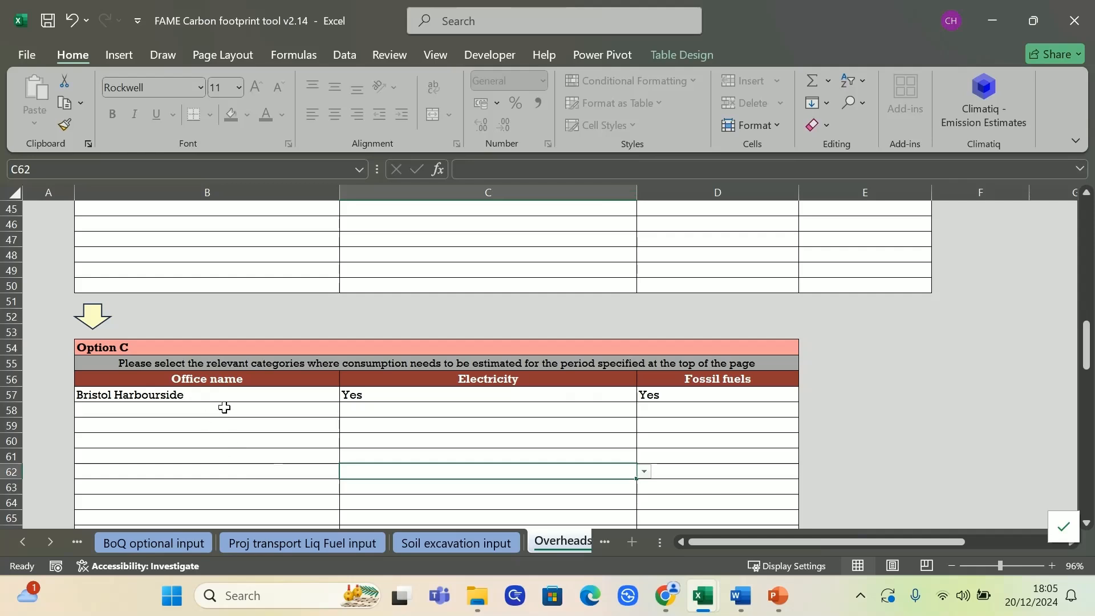
Open the Office input sheet and examine Bristol Harbourside's office area and building type in the site database
left_click(42, 542)
left_click(43, 542)
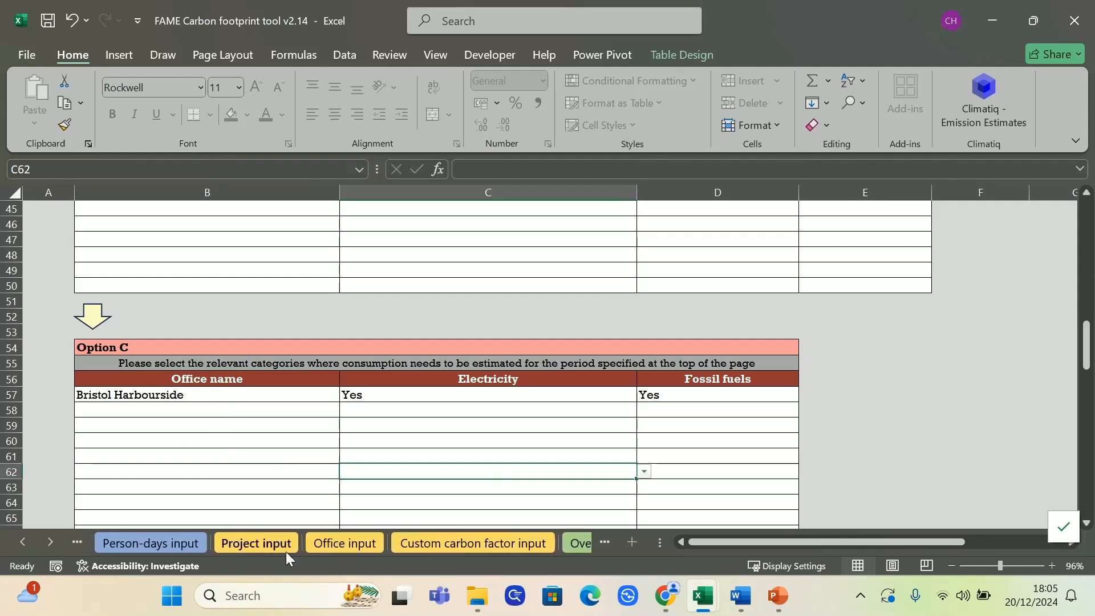
left_click(320, 545)
scroll(449, 449, "down", 8)
scroll(447, 443, "up", 2)
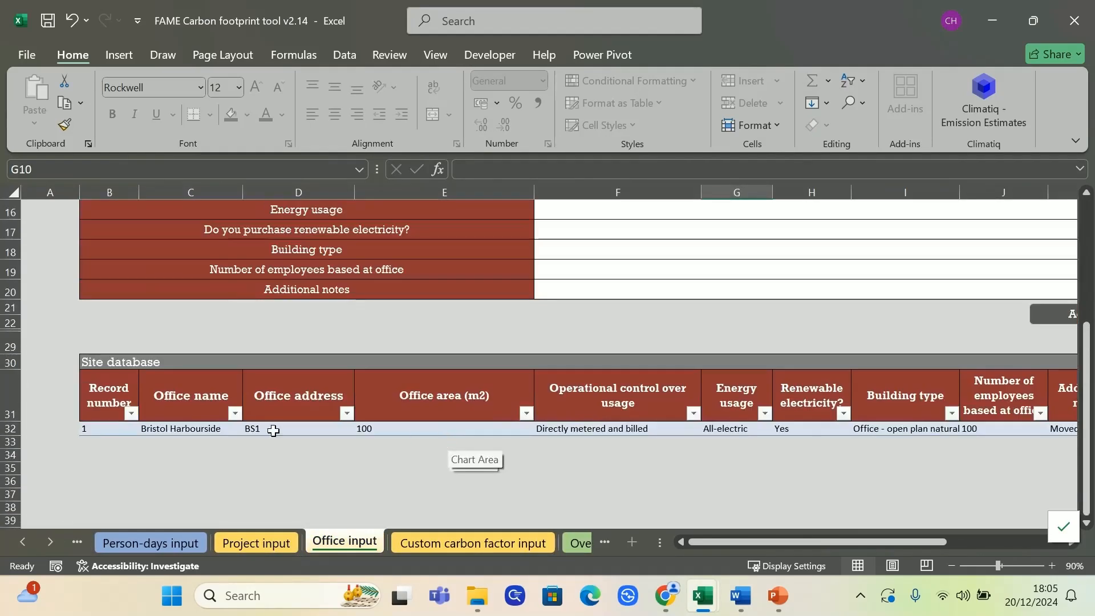
left_click(437, 429)
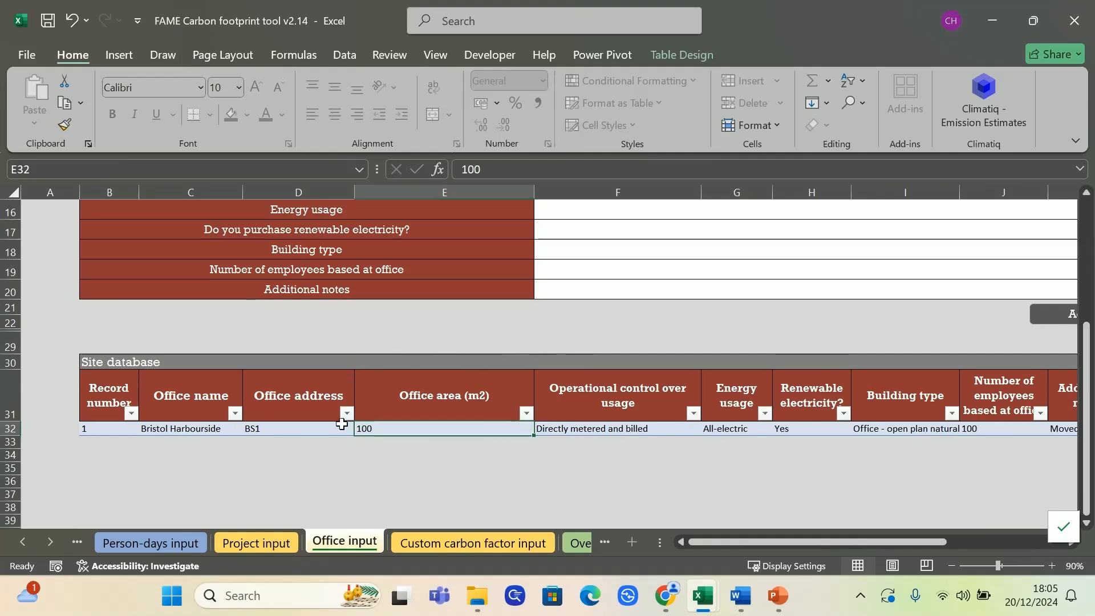
left_click_drag(741, 539, 812, 538)
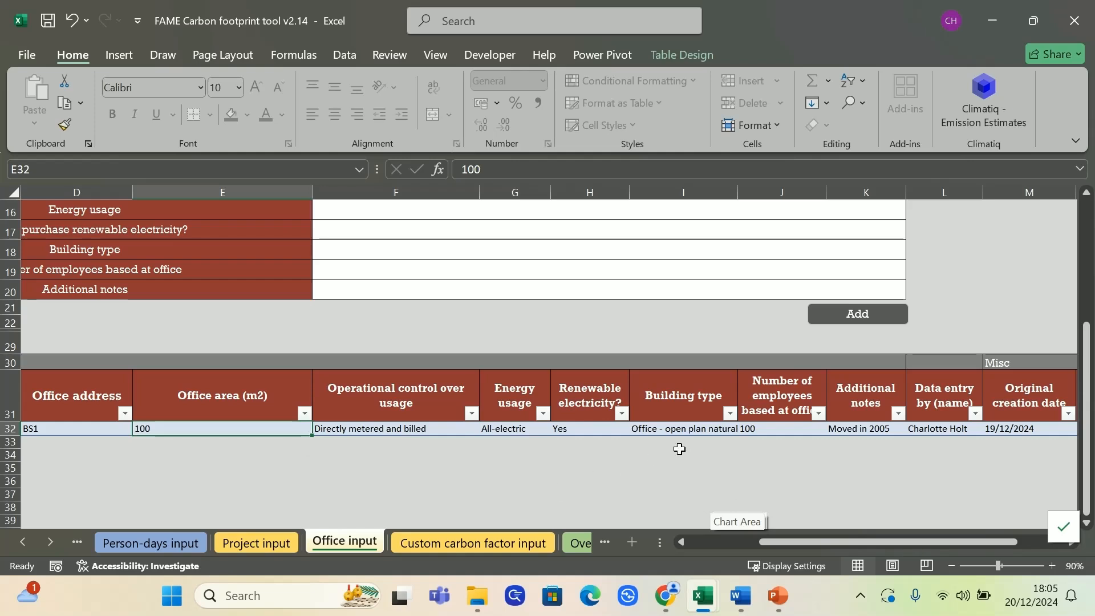
left_click(684, 424)
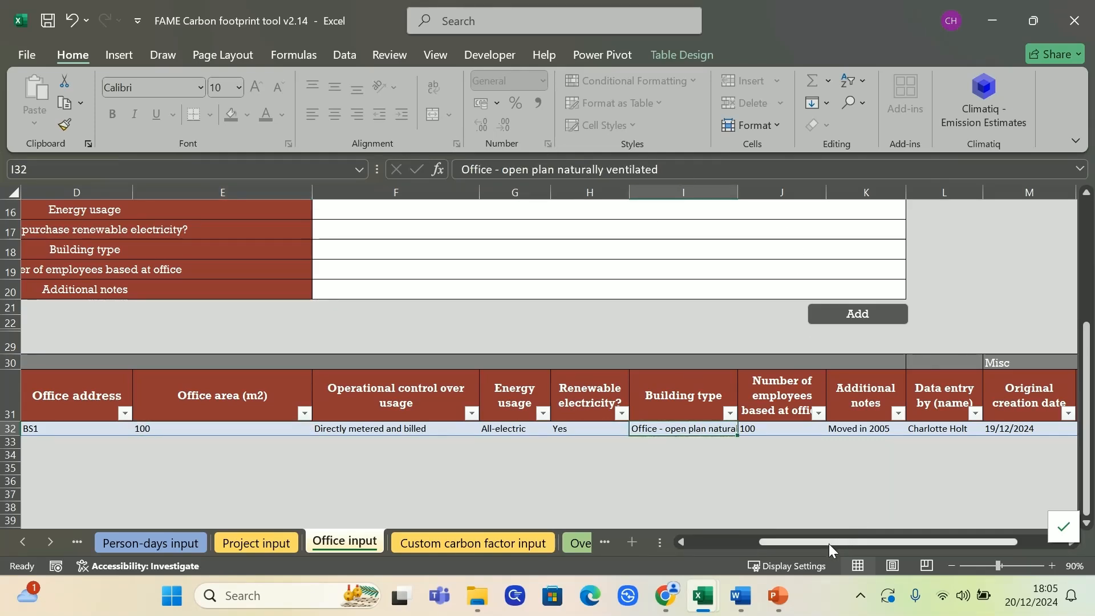
Examine Bristol Harbourside's energy usage, renewable electricity and number of employees in the site database
left_click(507, 435)
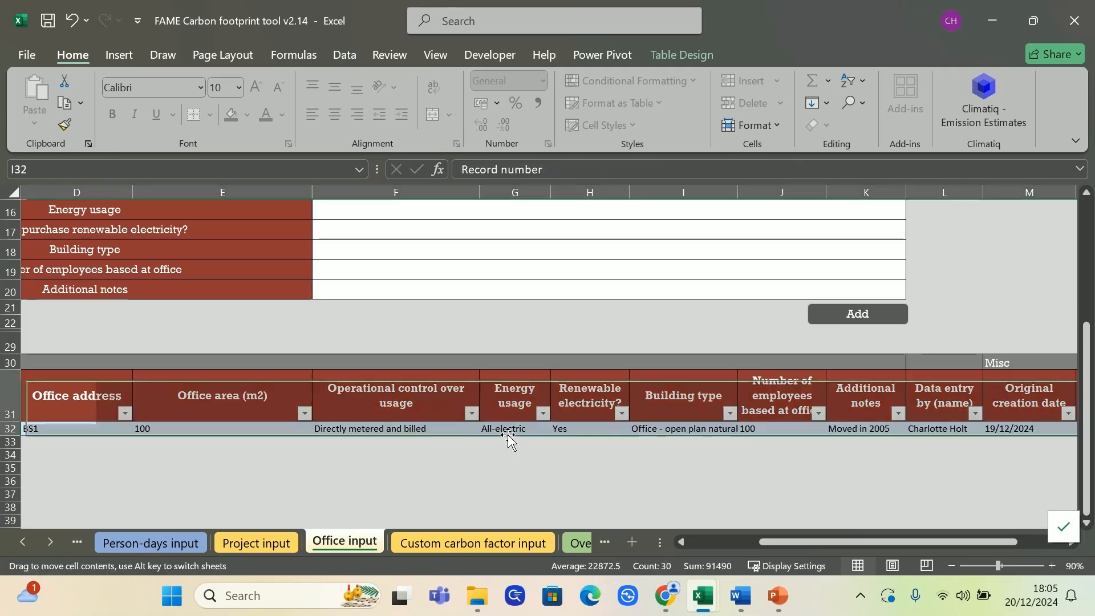
left_click(509, 431)
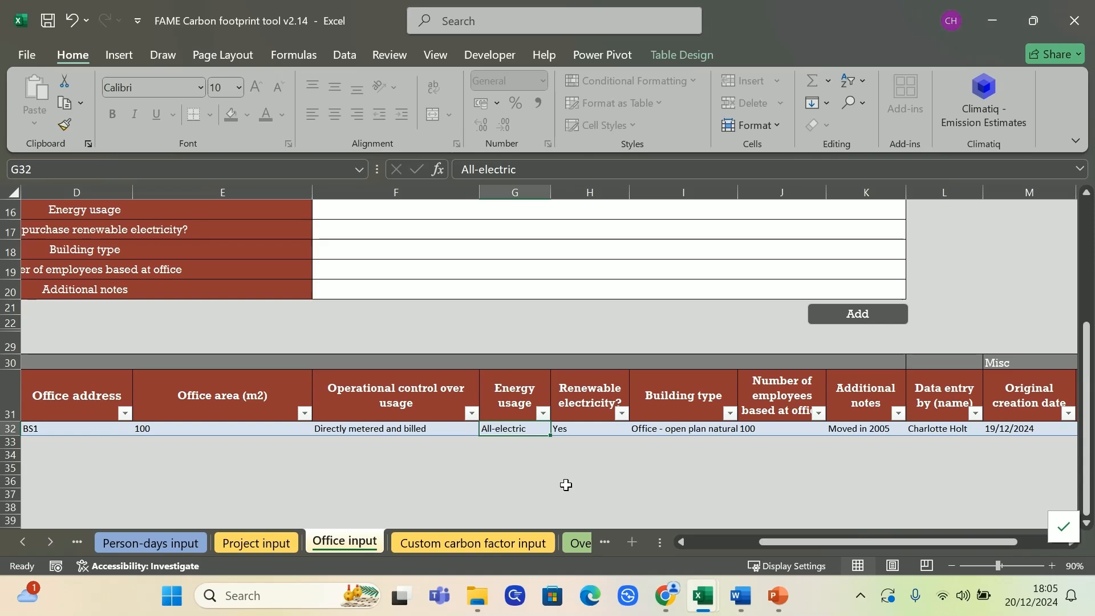
left_click(589, 427)
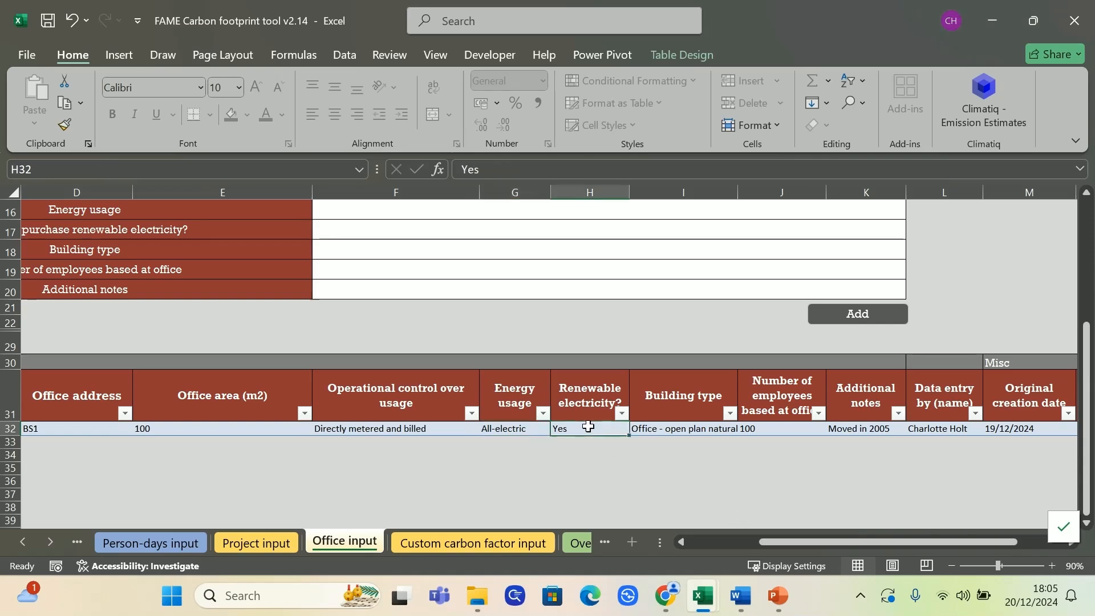
left_click_drag(810, 542, 719, 537)
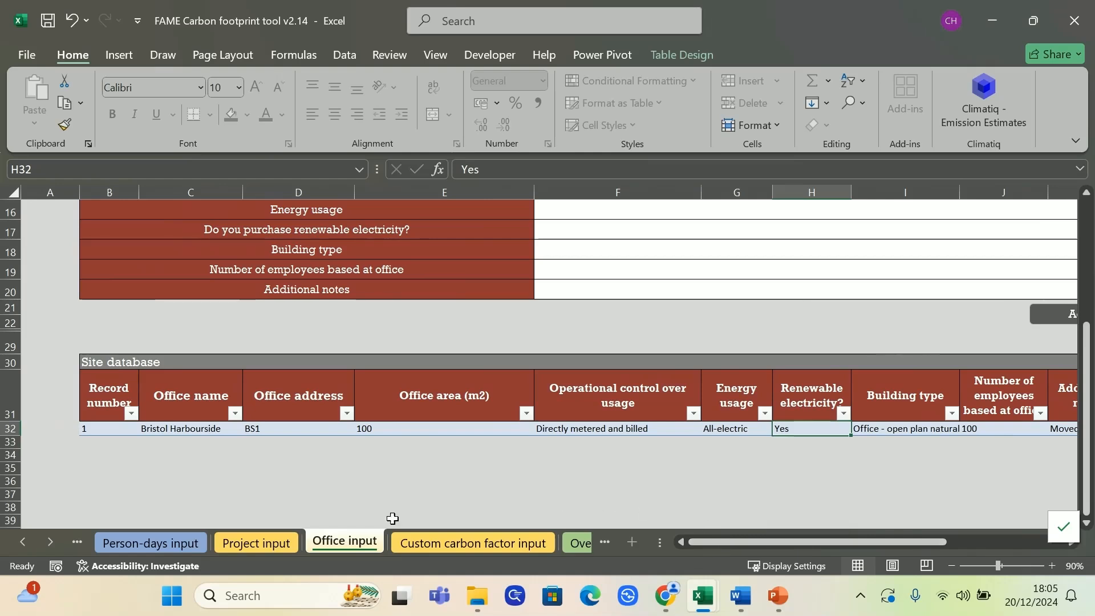
left_click_drag(888, 543, 975, 557)
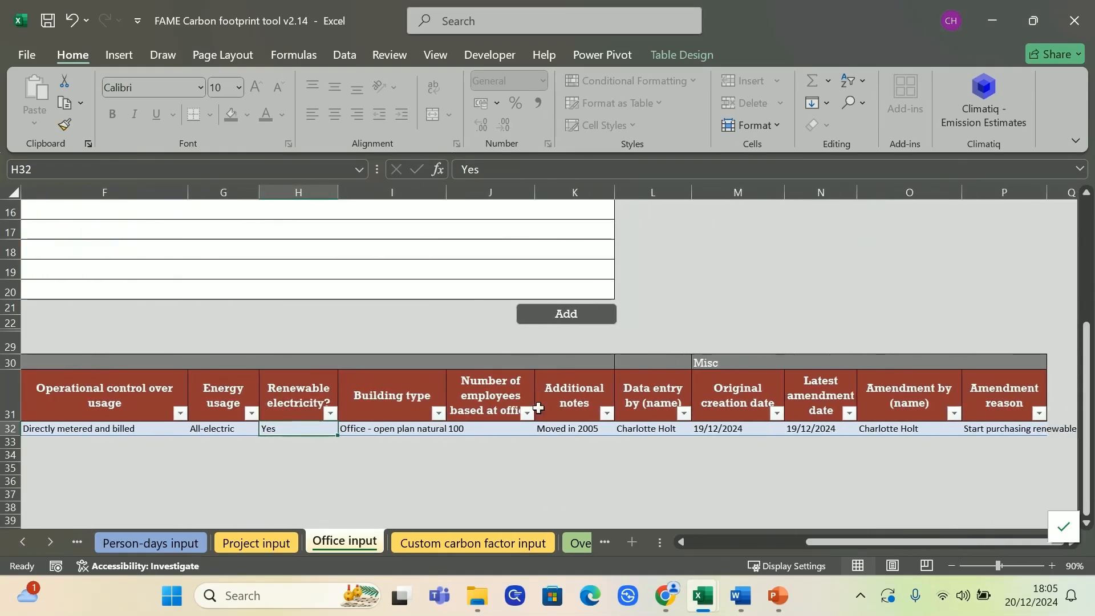
left_click(489, 429)
Return to the Overheads input sheet and review the Business travel section's Option A measured footprint fields
left_click(23, 543)
left_click(22, 542)
left_click(23, 542)
left_click(22, 543)
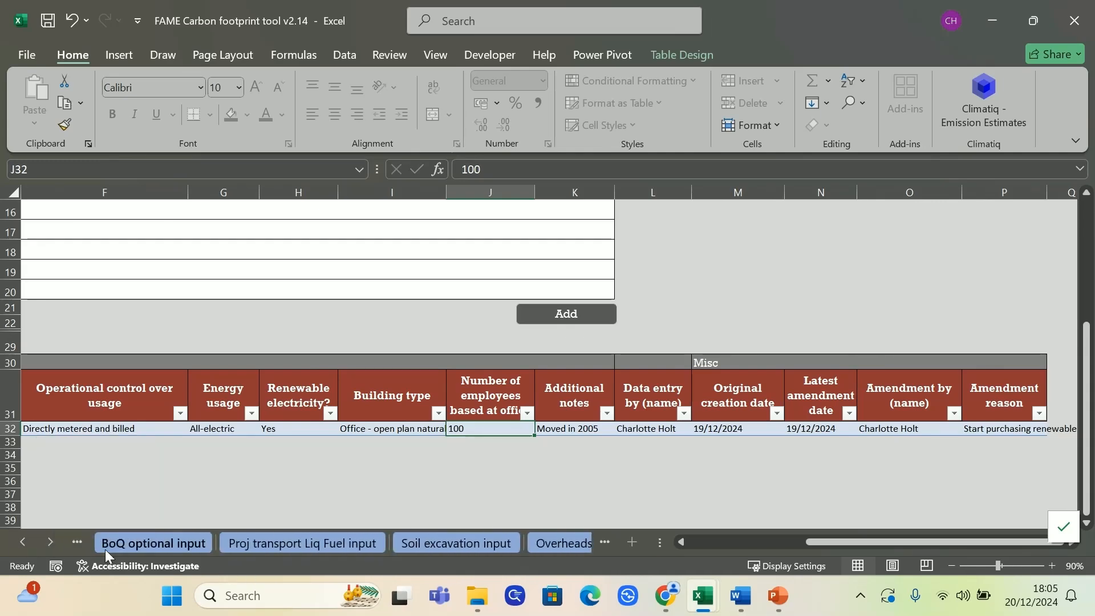
left_click(50, 542)
left_click(50, 542)
left_click(299, 539)
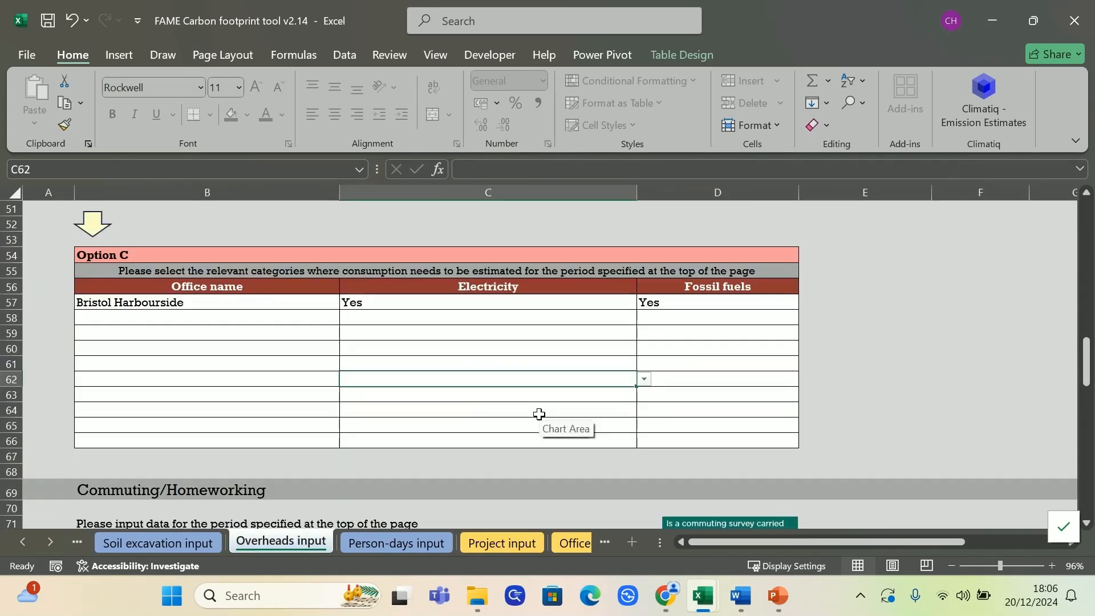
left_click(485, 490)
scroll(456, 459, "down", 10)
scroll(449, 455, "down", 2)
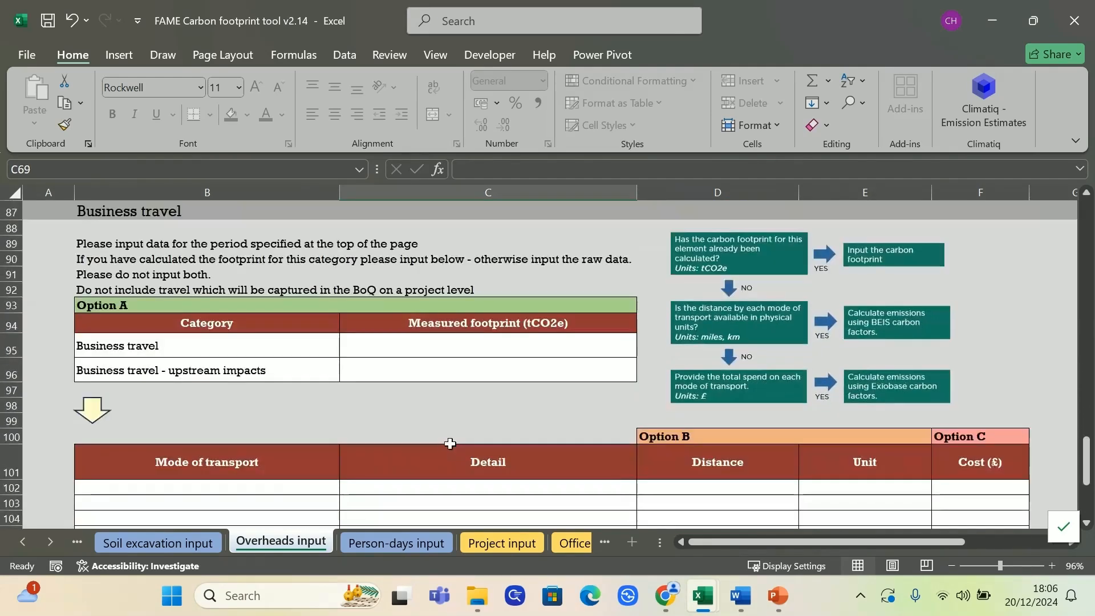
left_click(541, 345)
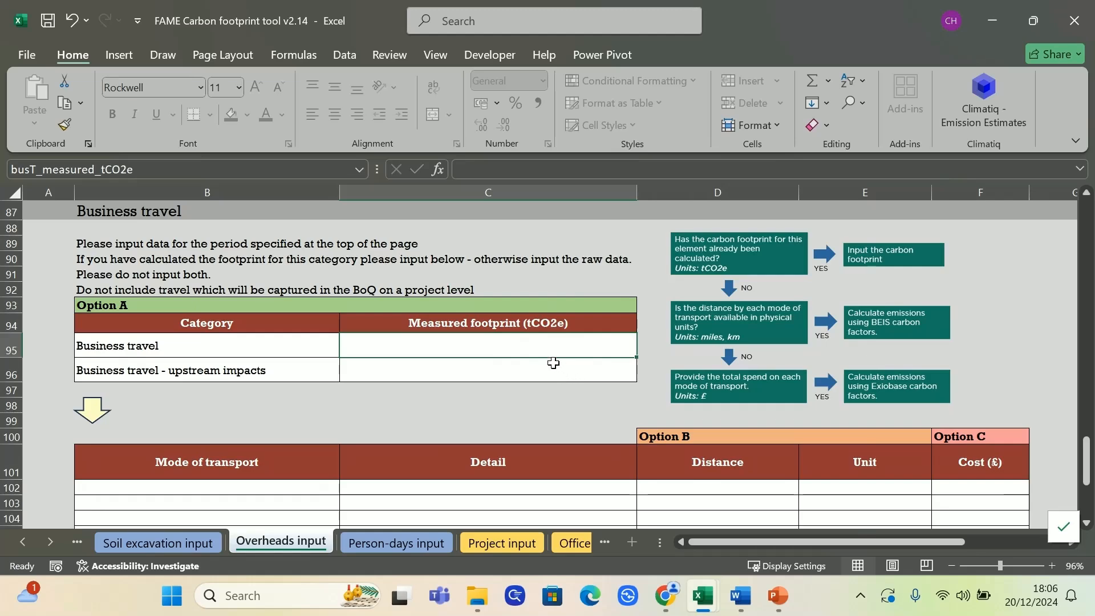
scroll(433, 370, "down", 2)
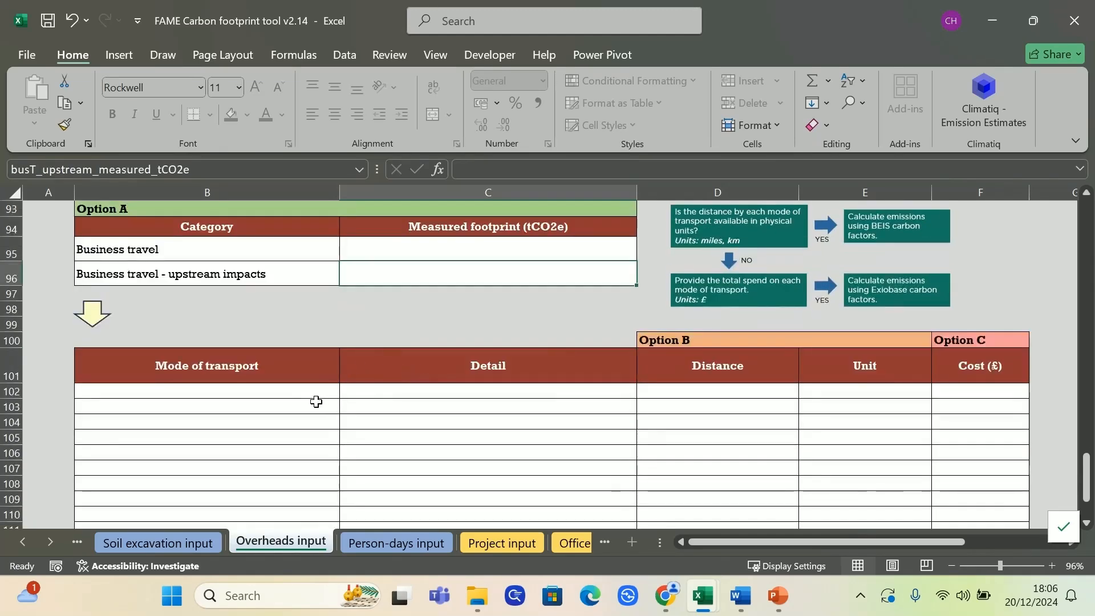
Set the first business travel row's mode of transport to Rail and its detail to national
left_click(328, 392)
left_click(346, 391)
left_click(247, 427)
left_click(573, 394)
left_click(643, 391)
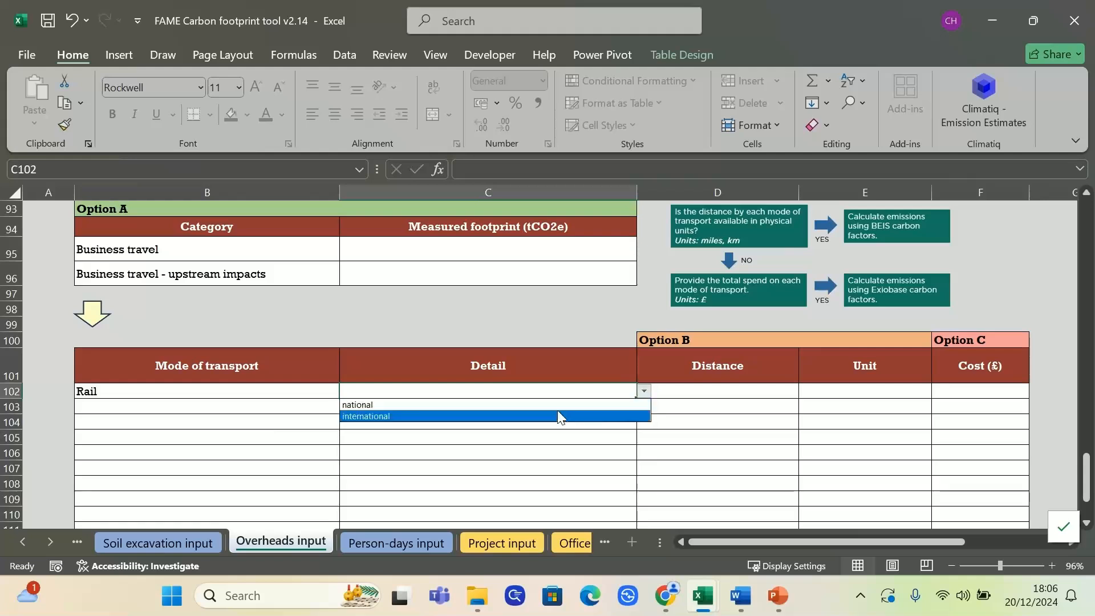
left_click(444, 404)
Set the second business travel row's mode of transport to Bus, leaving its detail blank
left_click(313, 405)
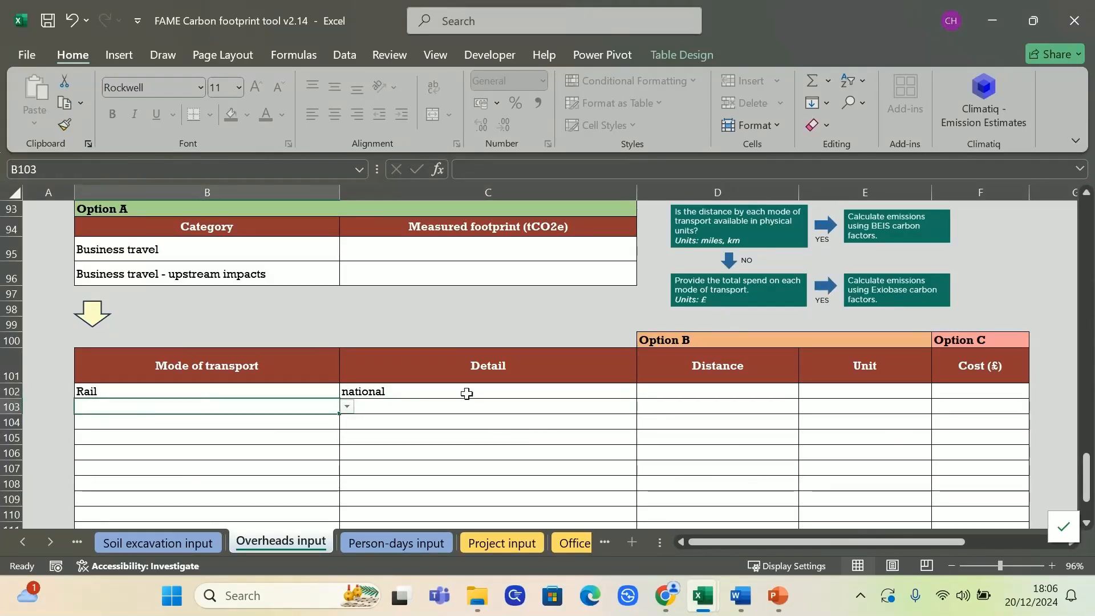
left_click(346, 406)
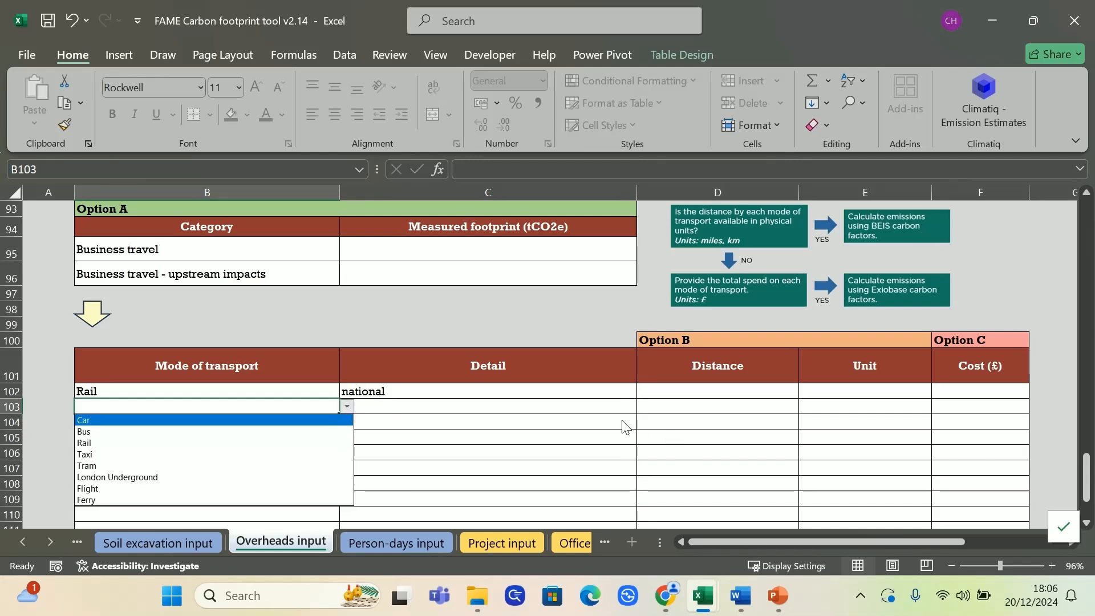
left_click(284, 432)
left_click(522, 406)
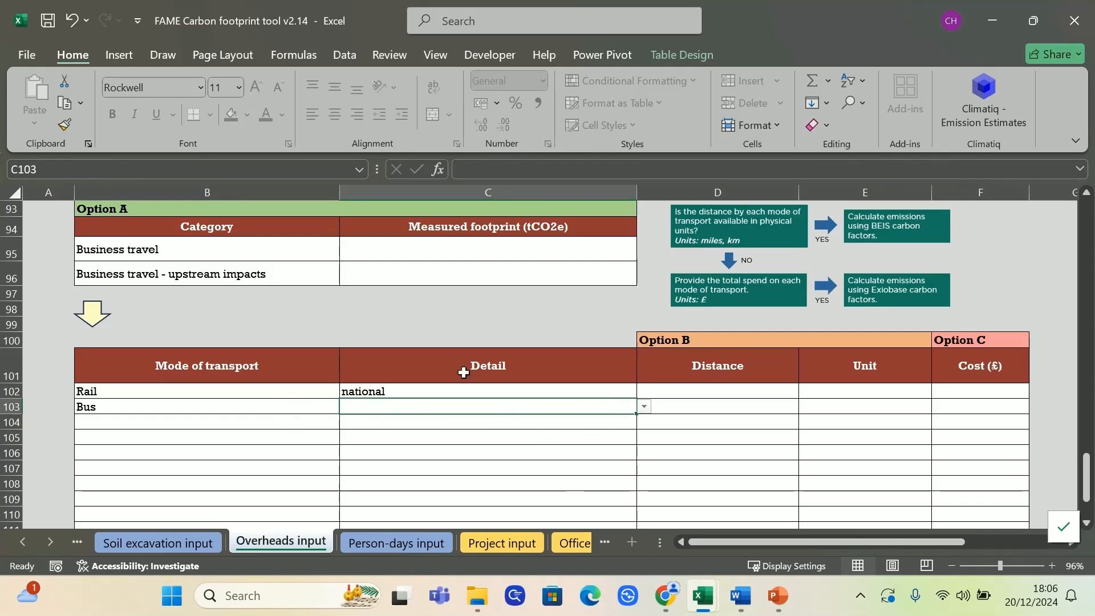
left_click(310, 411)
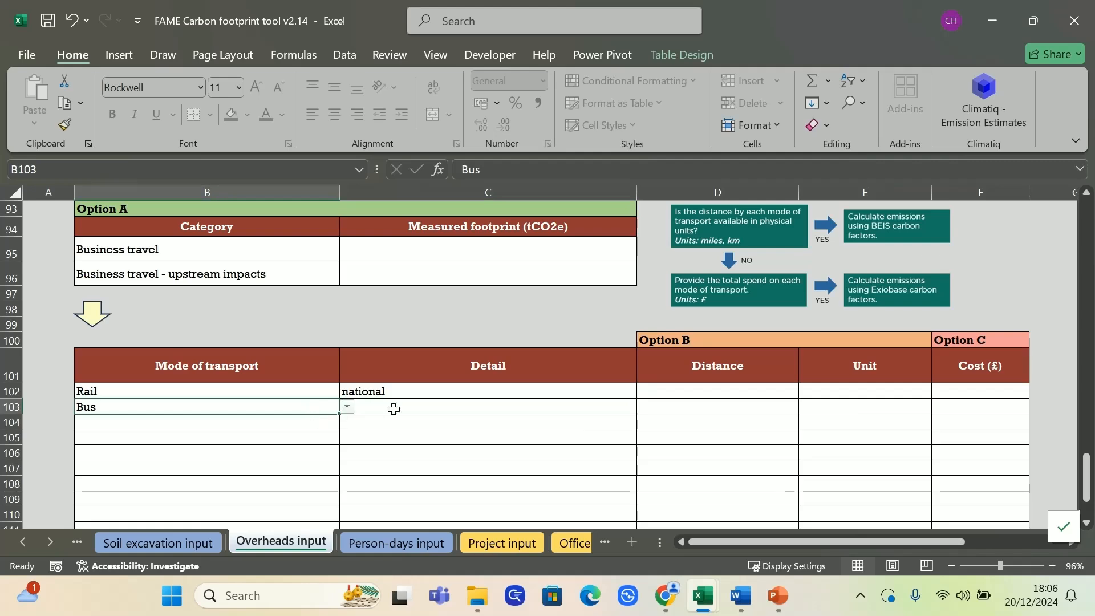
Enter a distance of 100 km for the national Rail row under Option B
left_click(810, 422)
scroll(675, 402, "up", 1)
scroll(677, 403, "down", 1)
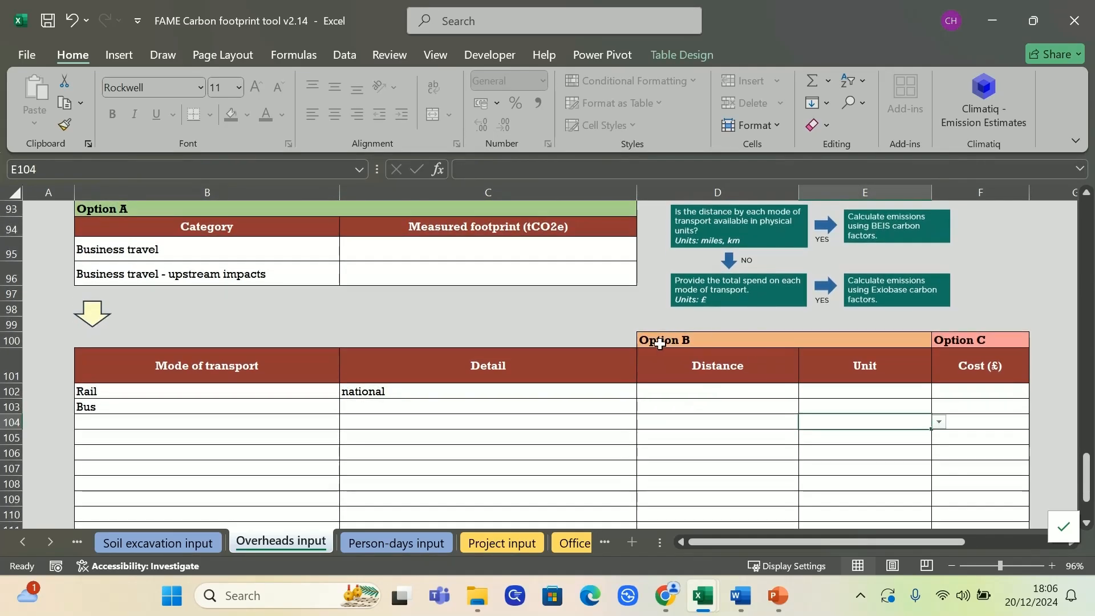
left_click(647, 340)
left_click(993, 337)
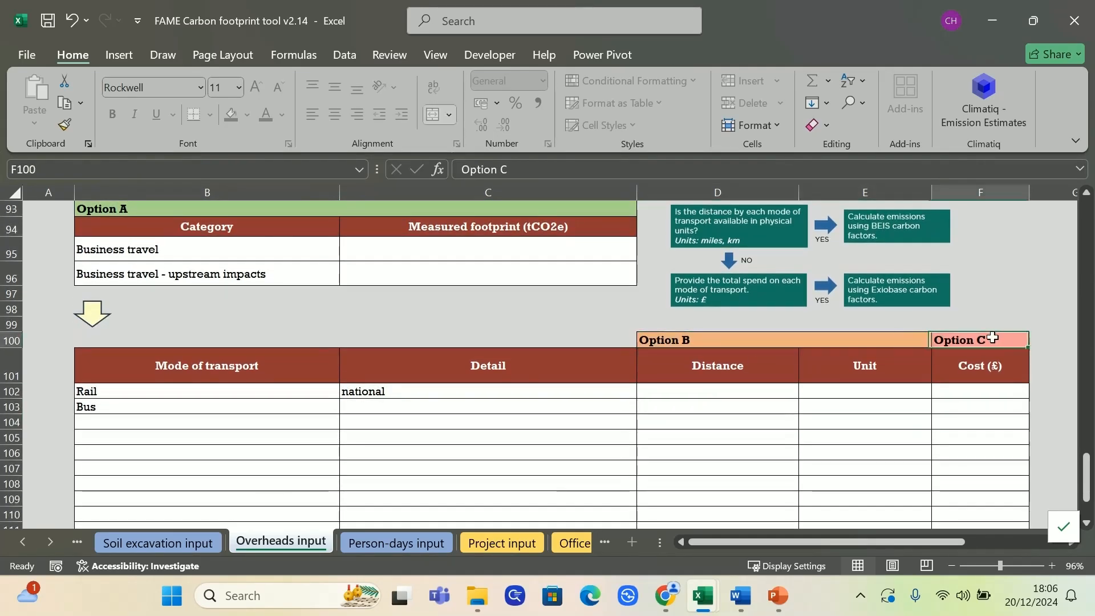
left_click(751, 392)
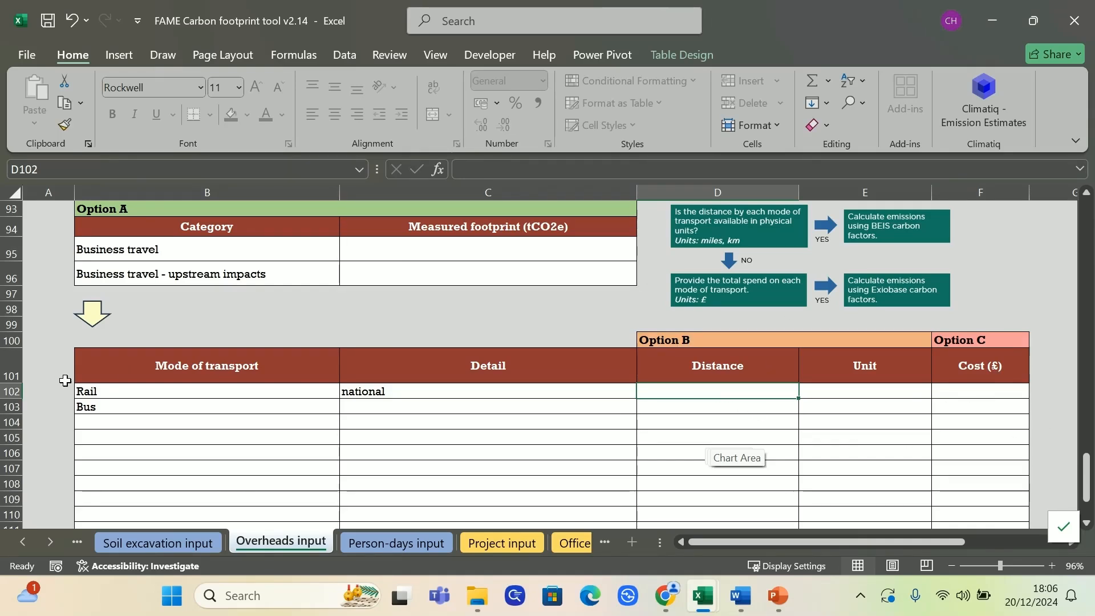
type("100")
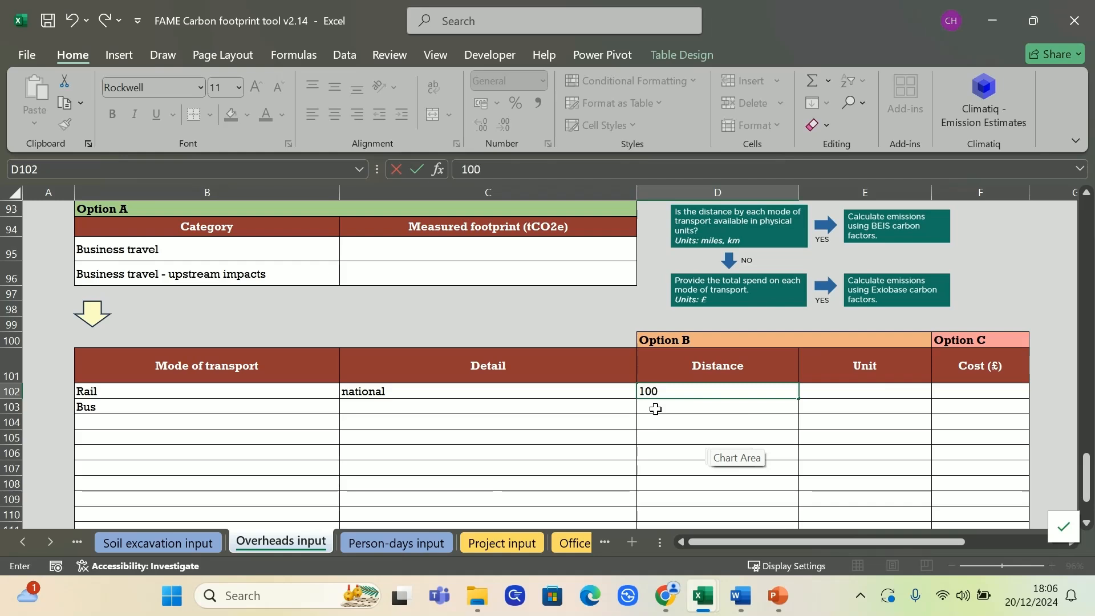
key("Tab")
type("km")
key("Tab")
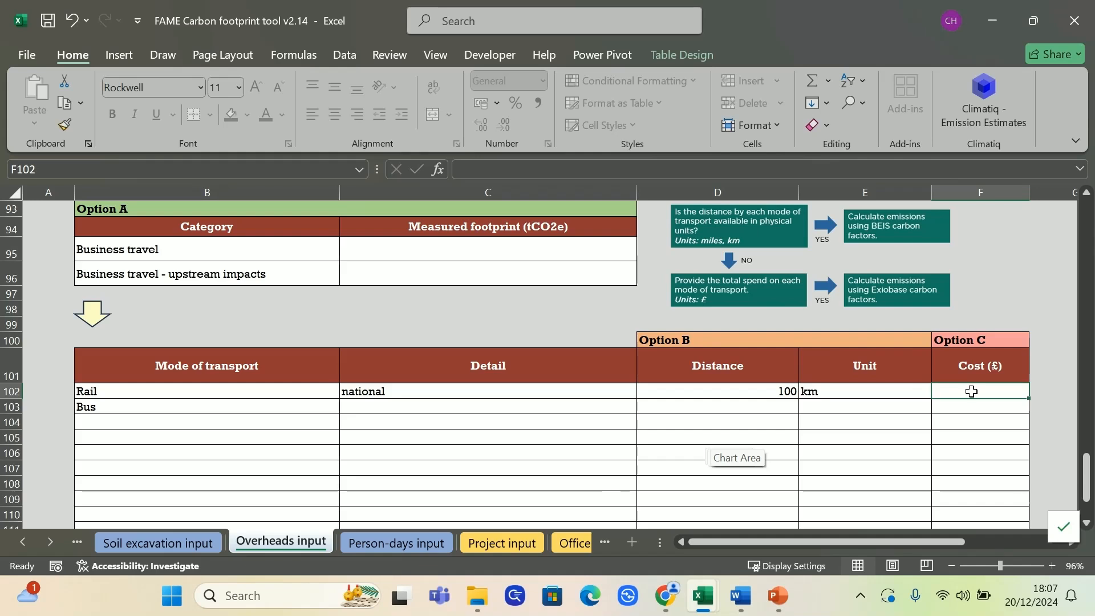
Add a third business travel row for Rail, national, with a cost of £1000 under Option C
left_click(161, 426)
left_click(346, 422)
left_click(247, 454)
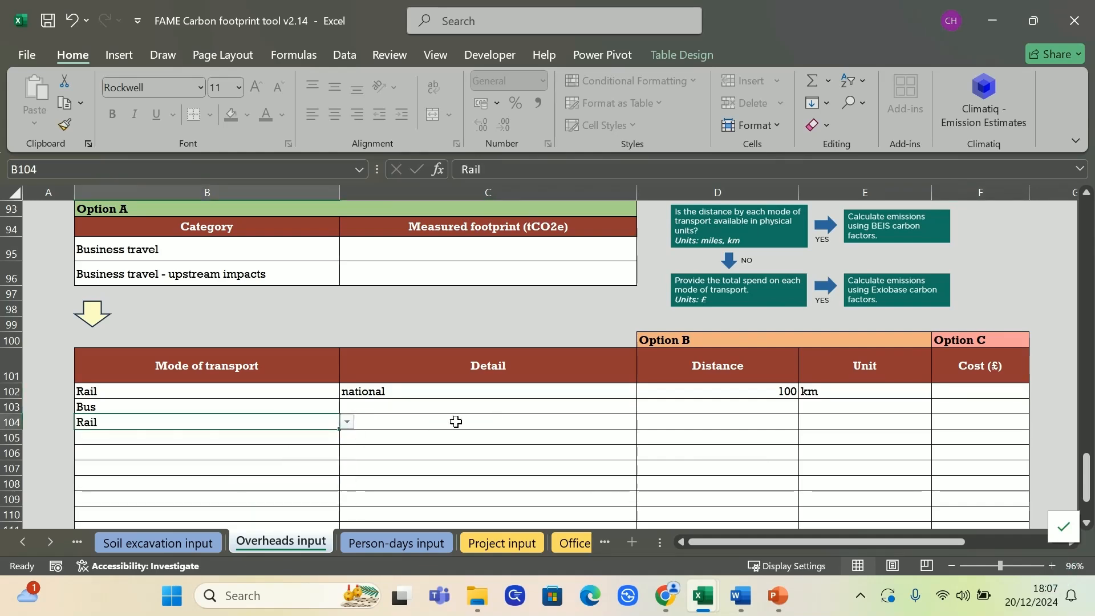
left_click(513, 424)
left_click(644, 422)
left_click(541, 432)
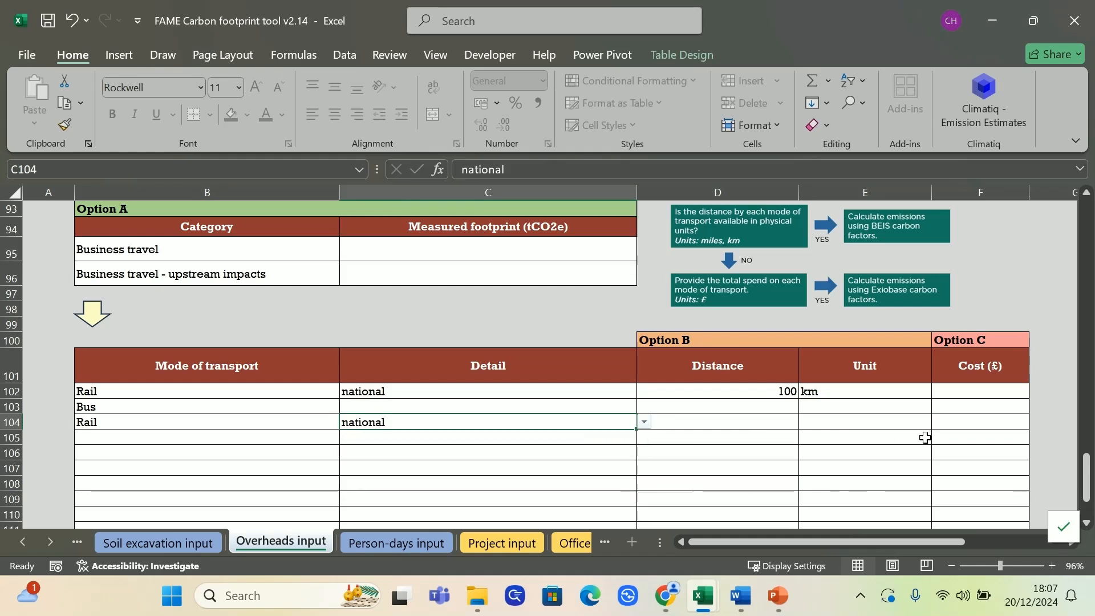
left_click(956, 425)
type("100")
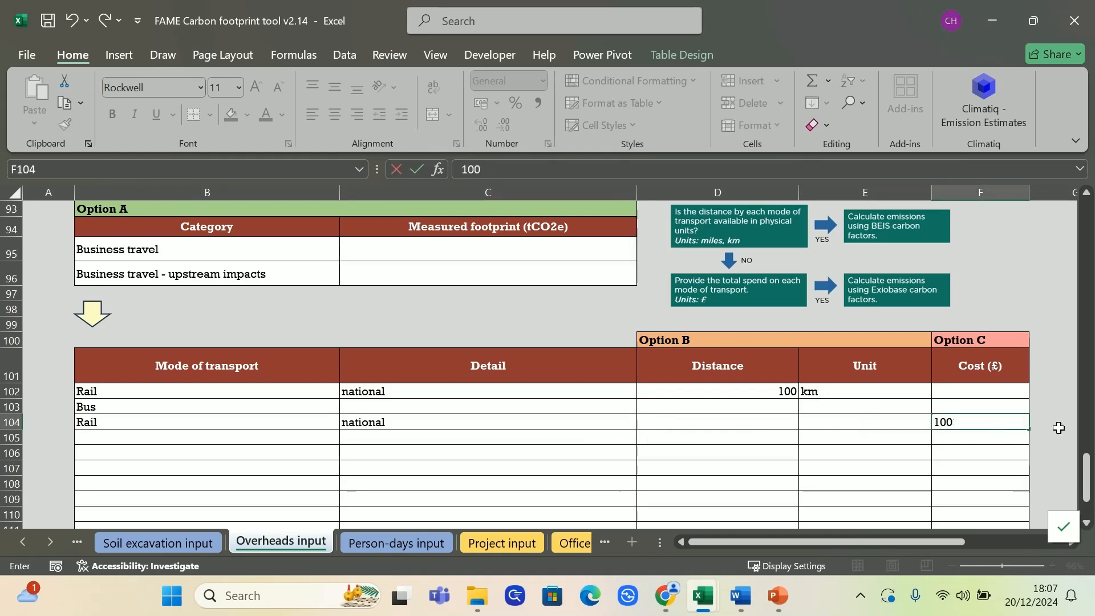
type("0")
key("Return")
Enter a distance of 10 miles for the Bus row under Option B
left_click(563, 407)
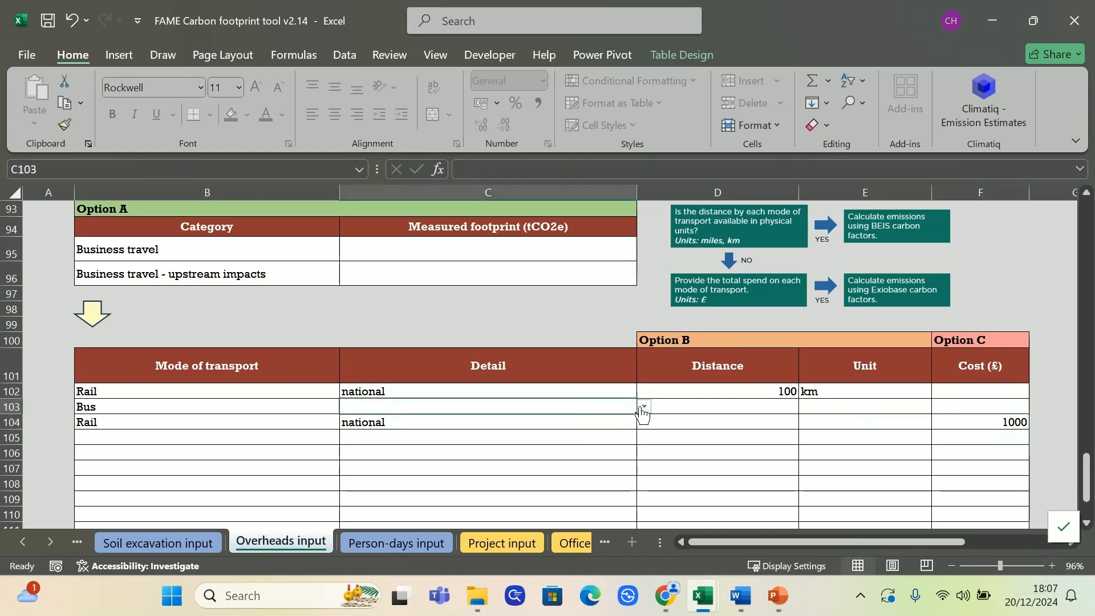
left_click(789, 406)
type("1")
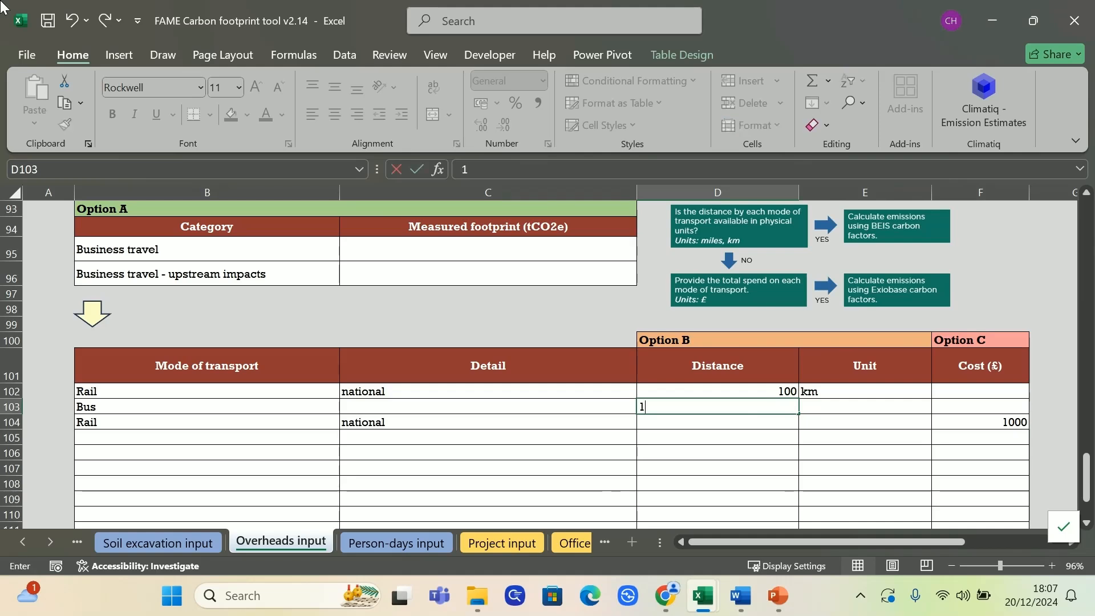
type("0")
key("Tab")
type("mil")
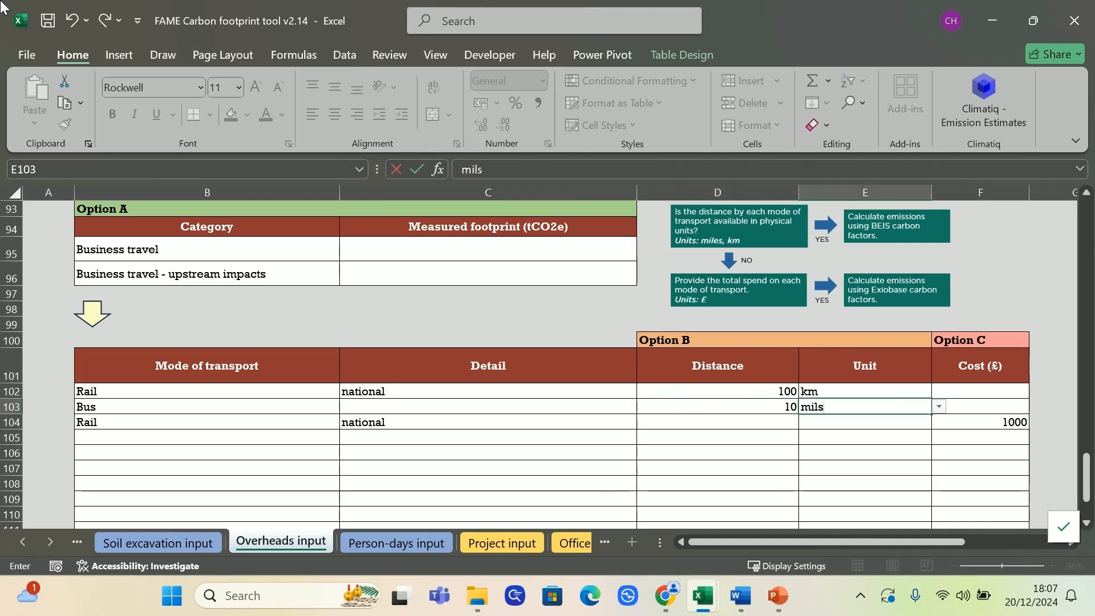
type("es")
left_click(496, 277)
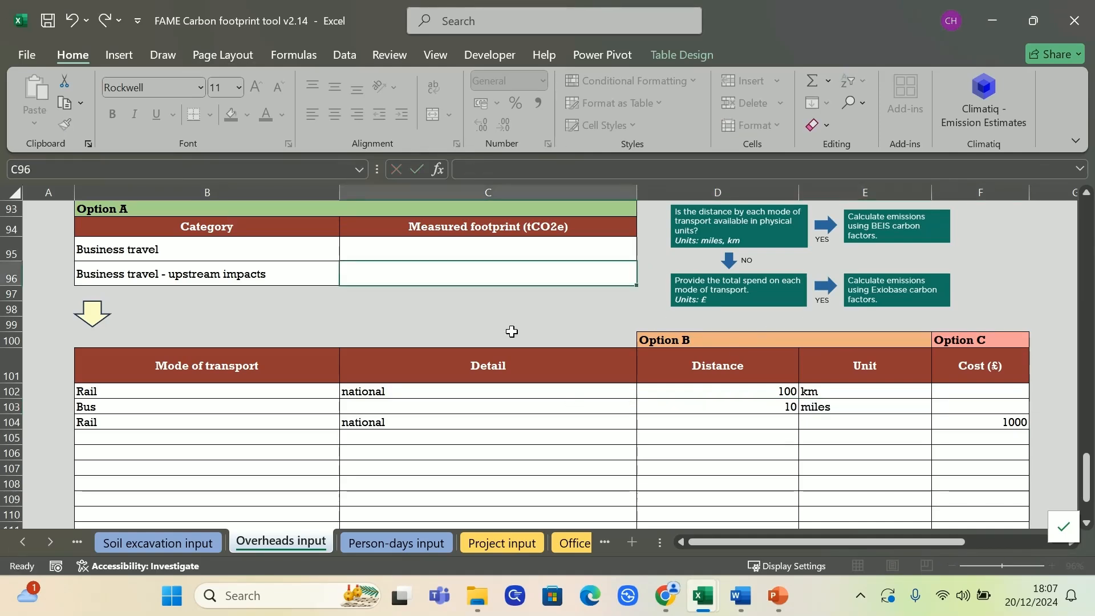
Try to add the overheads record to the database, continuing past the duplicate data warning and closing the all-electric office message
left_click(441, 309)
scroll(445, 311, "up", 2)
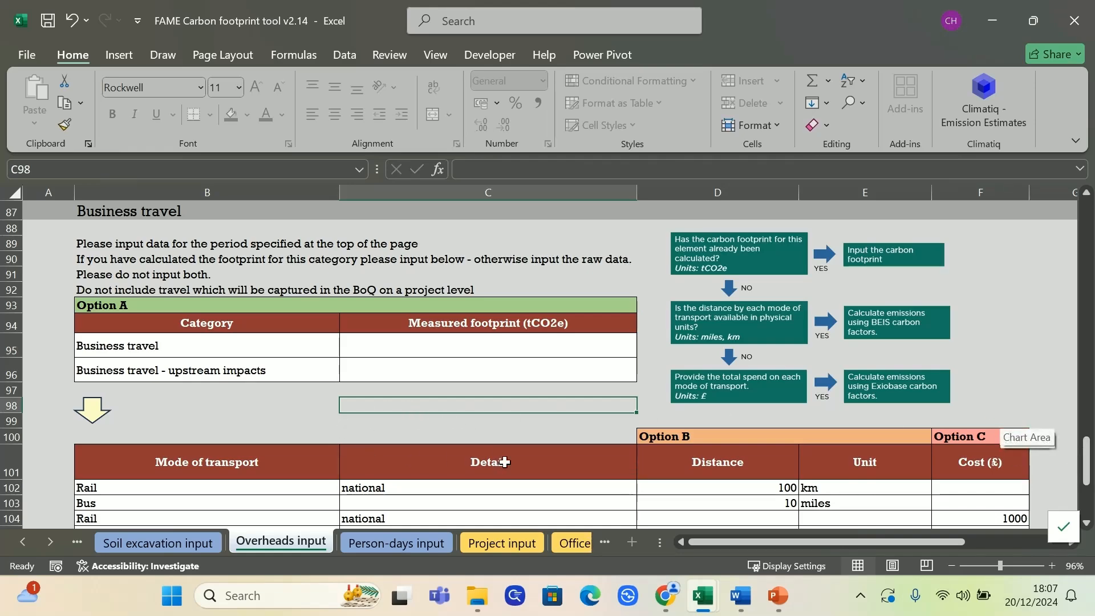
left_click_drag(1086, 464, 1080, 222)
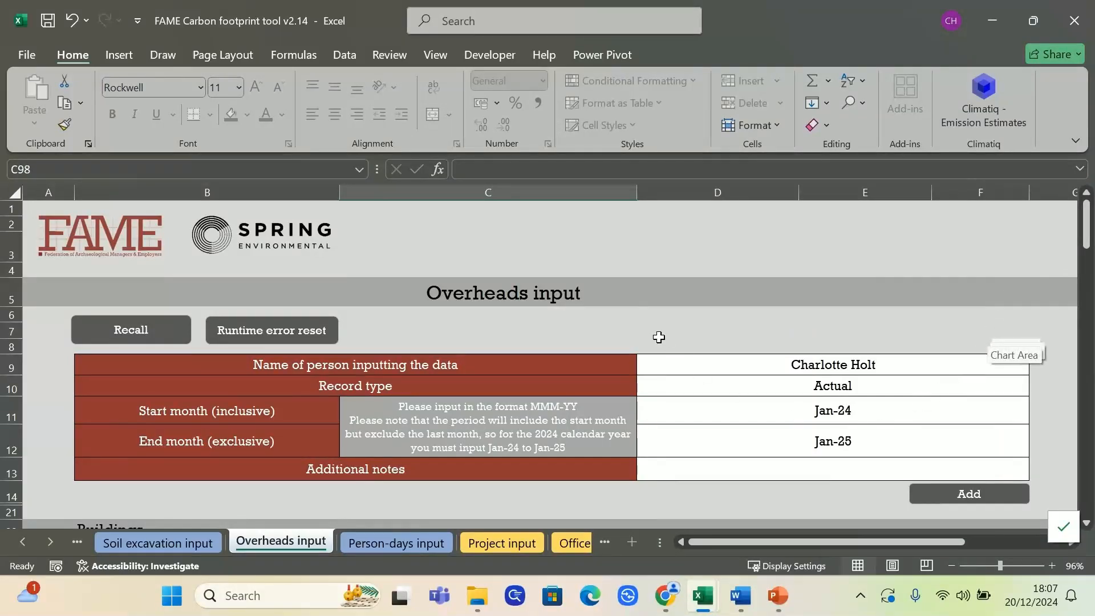
left_click(790, 493)
left_click(969, 495)
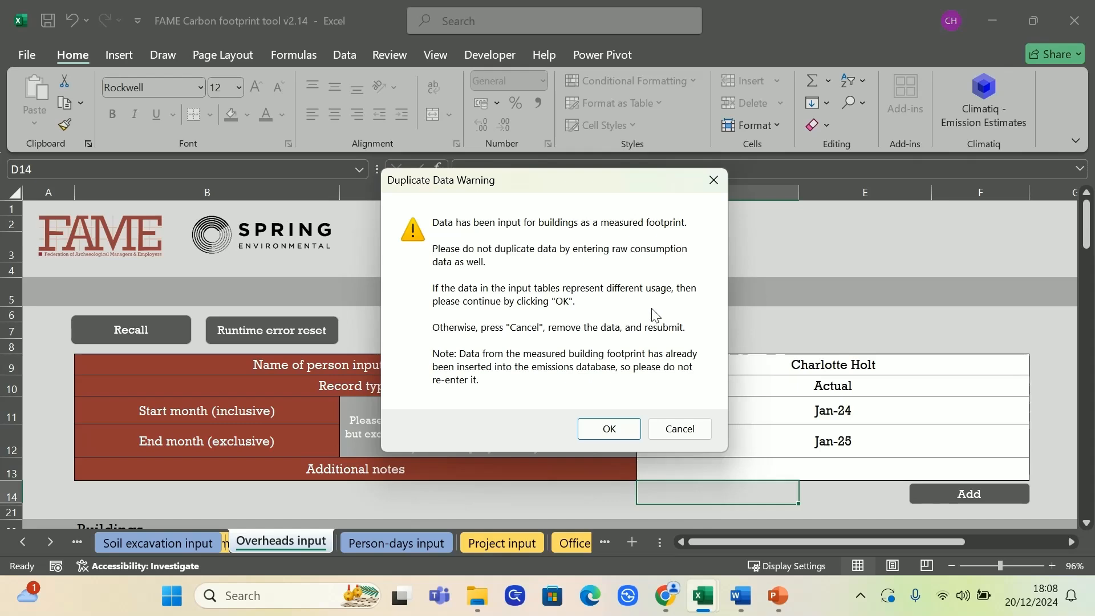
left_click(609, 430)
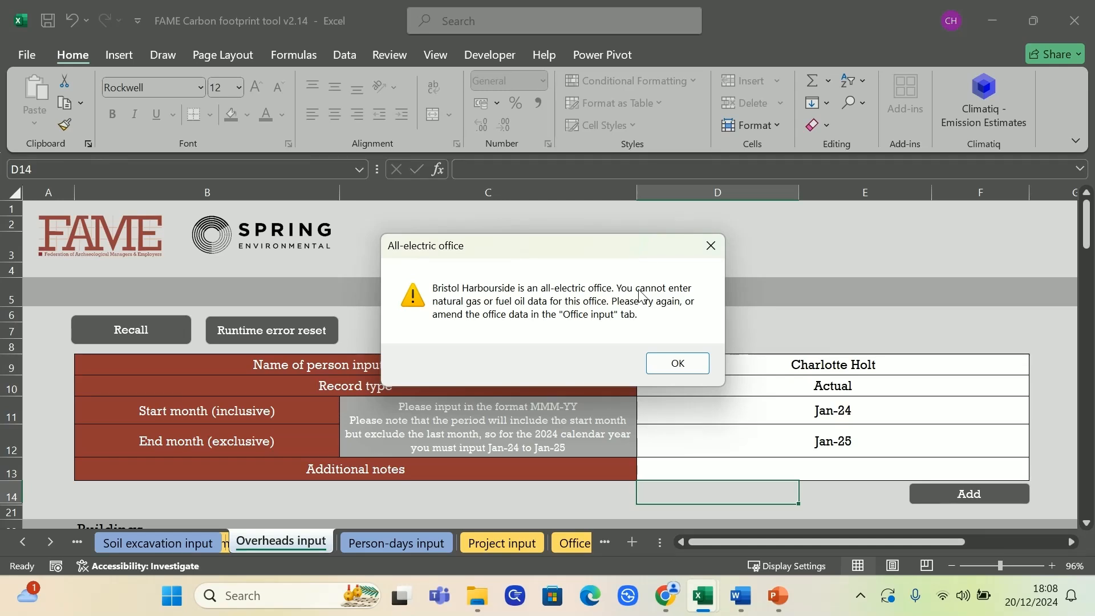
left_click(679, 364)
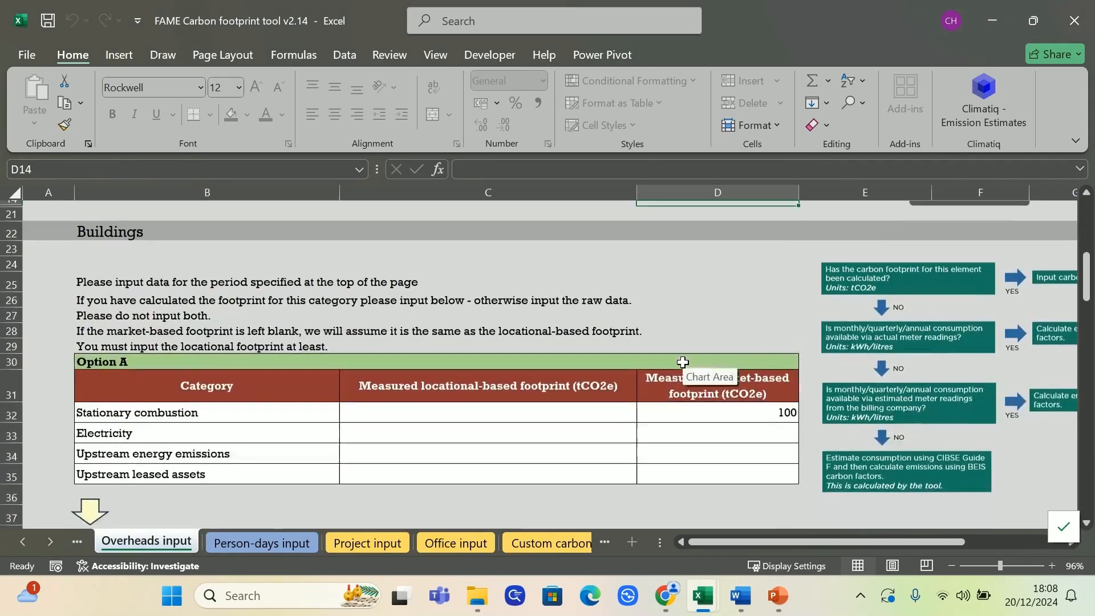
Clear Bristol Harbourside's natural gas value from the Buildings section's Option B table
left_click(752, 362)
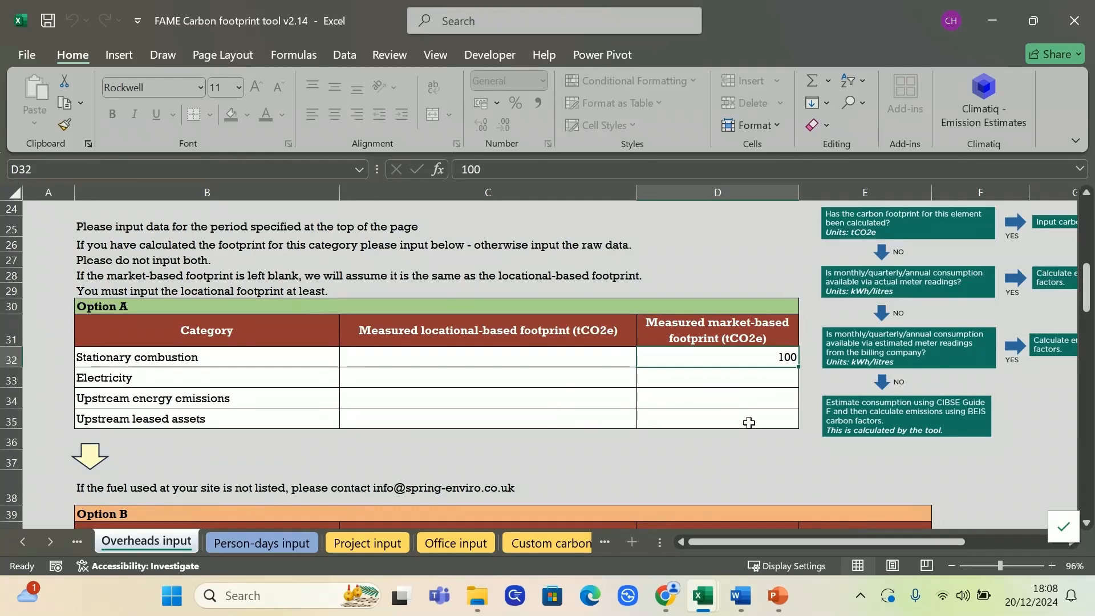
scroll(748, 422, "down", 4)
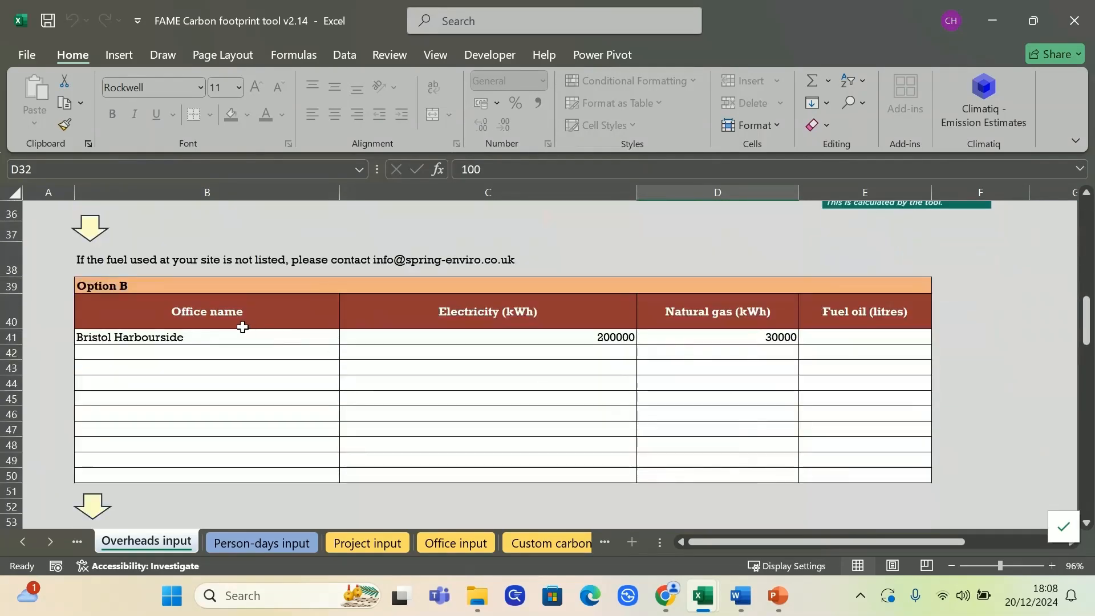
left_click(769, 337)
key("Delete")
scroll(844, 402, "up", 9)
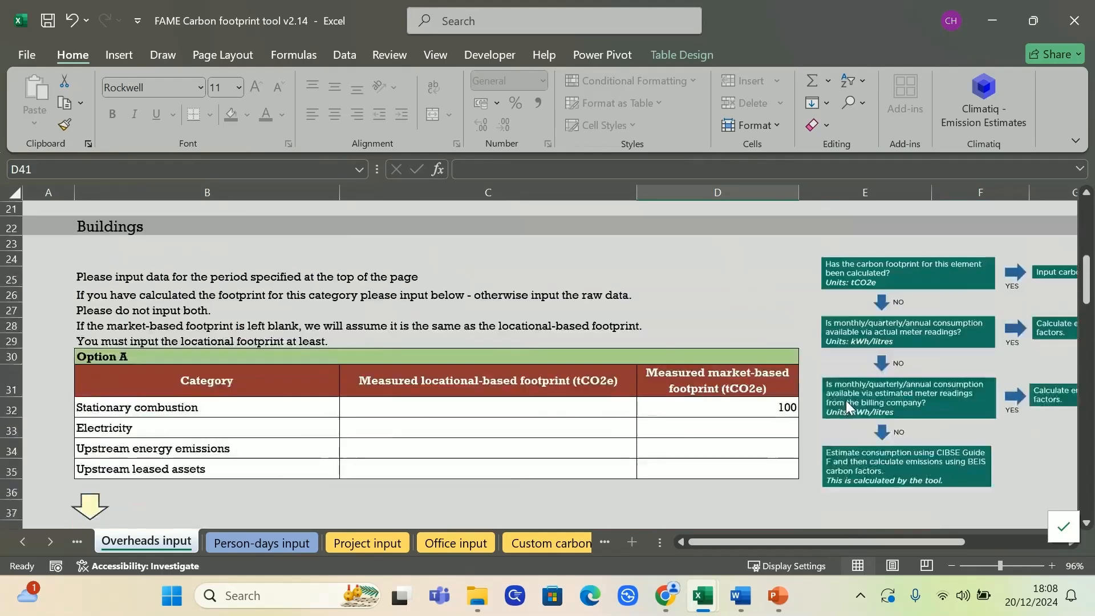
Try again to add the overheads record, accepting the duplicate data warning and dismissing the all-electric office message for Bristol Harbourside
left_click(968, 356)
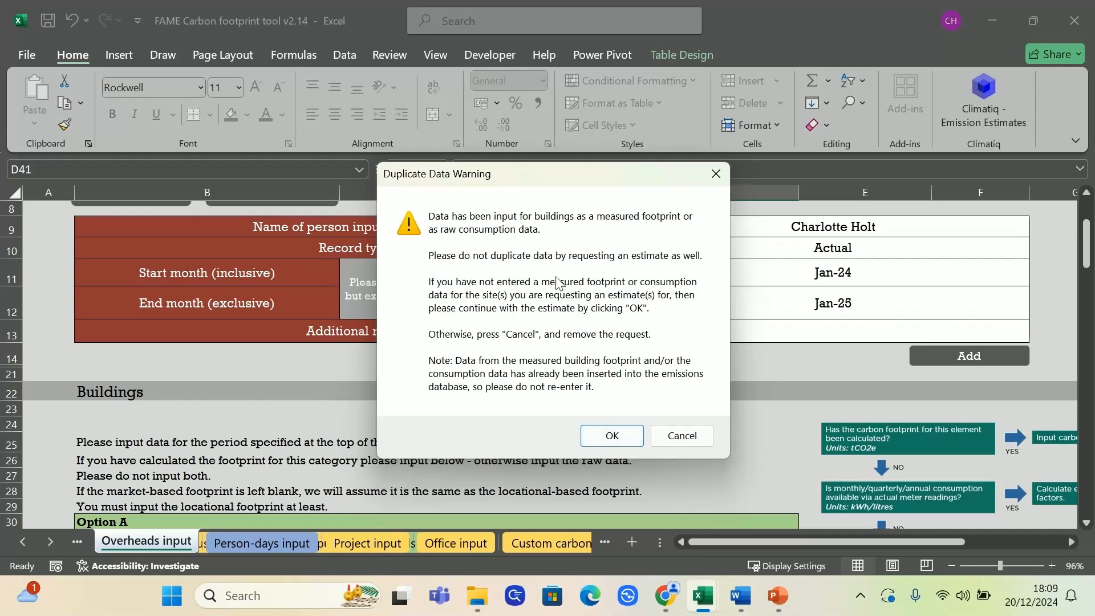
left_click(611, 435)
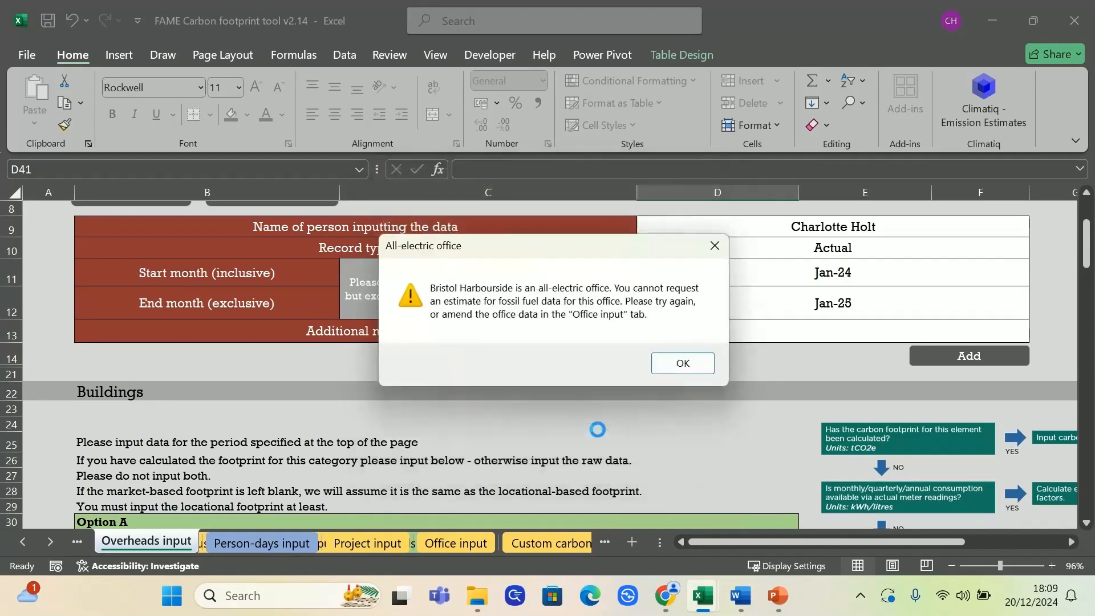
left_click(684, 363)
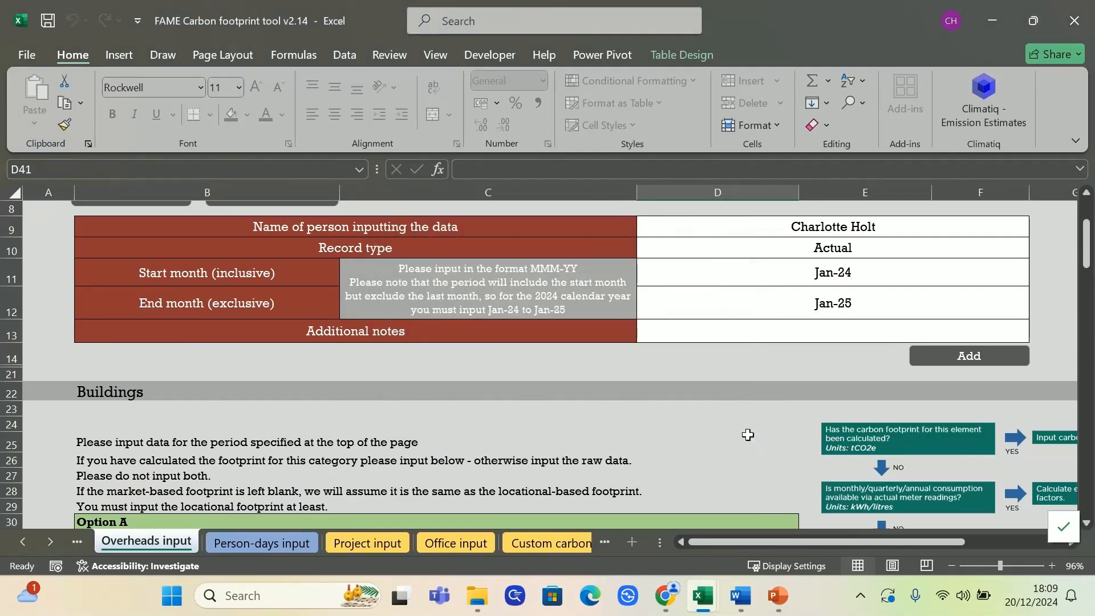
Clear Bristol Harbourside's fossil fuels estimate request from the Buildings Option C table and submit the overheads record
scroll(749, 439, "down", 13)
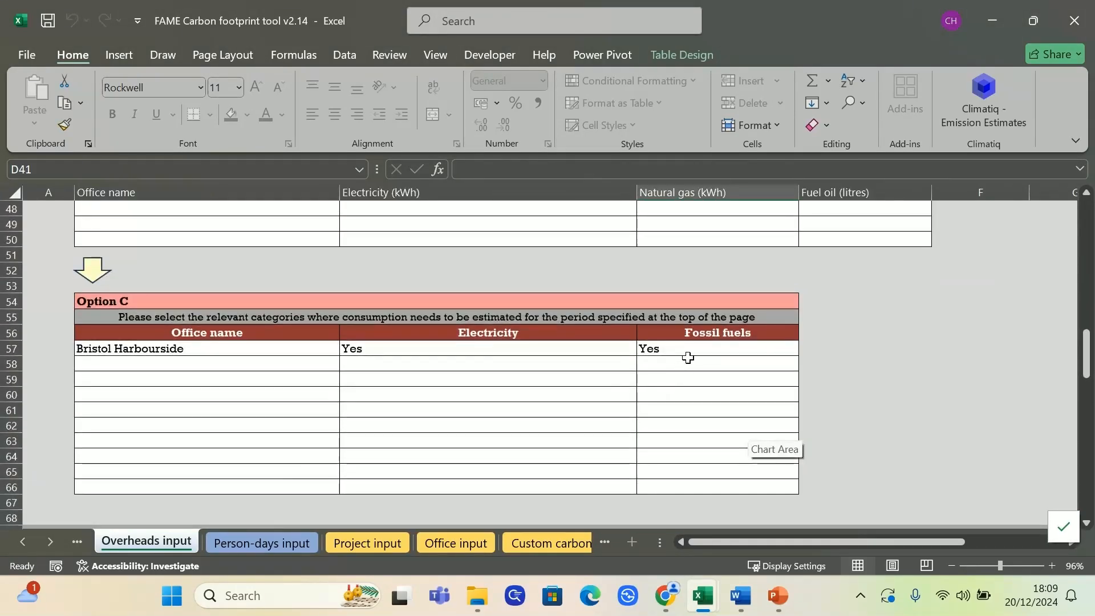
left_click(690, 364)
left_click(675, 349)
key("Delete")
scroll(765, 376, "up", 13)
scroll(808, 322, "up", 2)
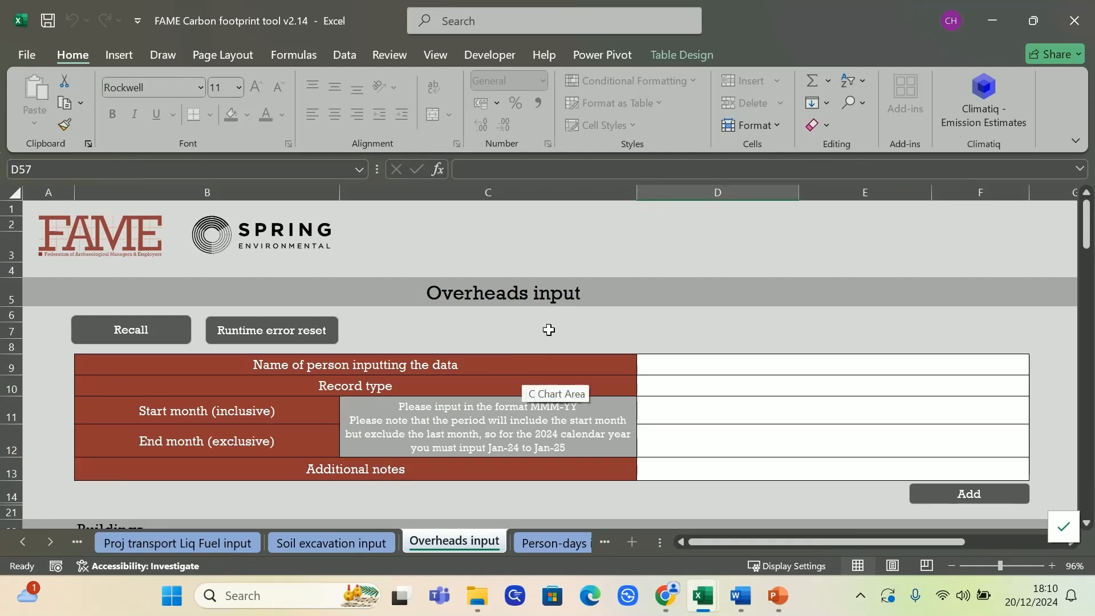
Open the Overheads db sheet and look through the newly added building records
left_click(51, 545)
left_click(51, 546)
left_click(51, 545)
left_click(369, 540)
scroll(455, 461, "down", 4)
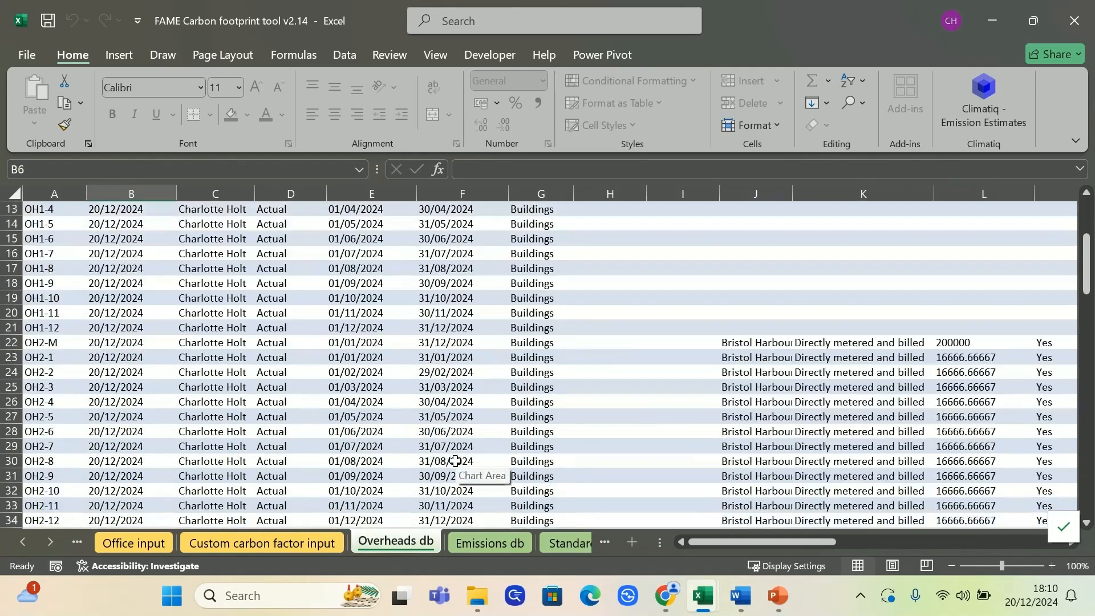
scroll(455, 457, "down", 2)
scroll(455, 456, "up", 6)
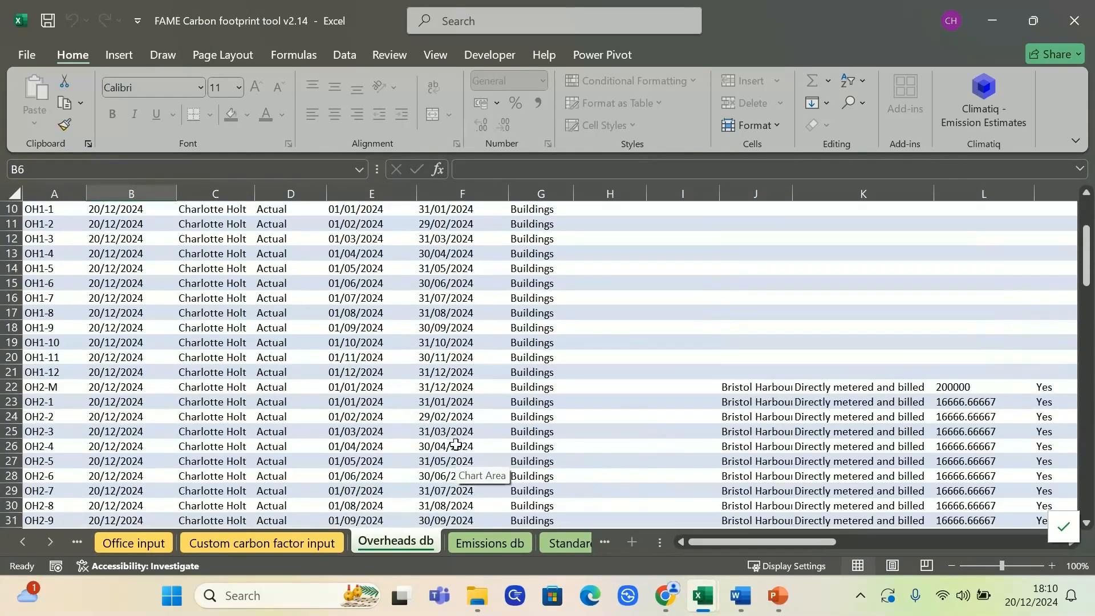
Compare the building record numbers in Emissions db with the overhead numbers in Overheads db, starting at OH1-M
left_click(493, 546)
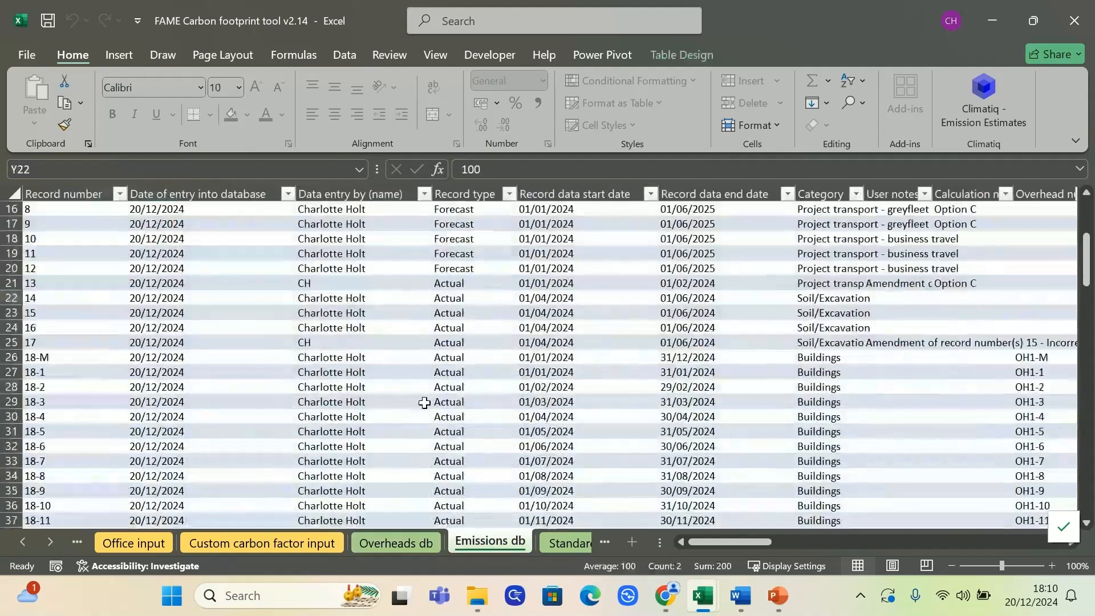
scroll(450, 416, "down", 3)
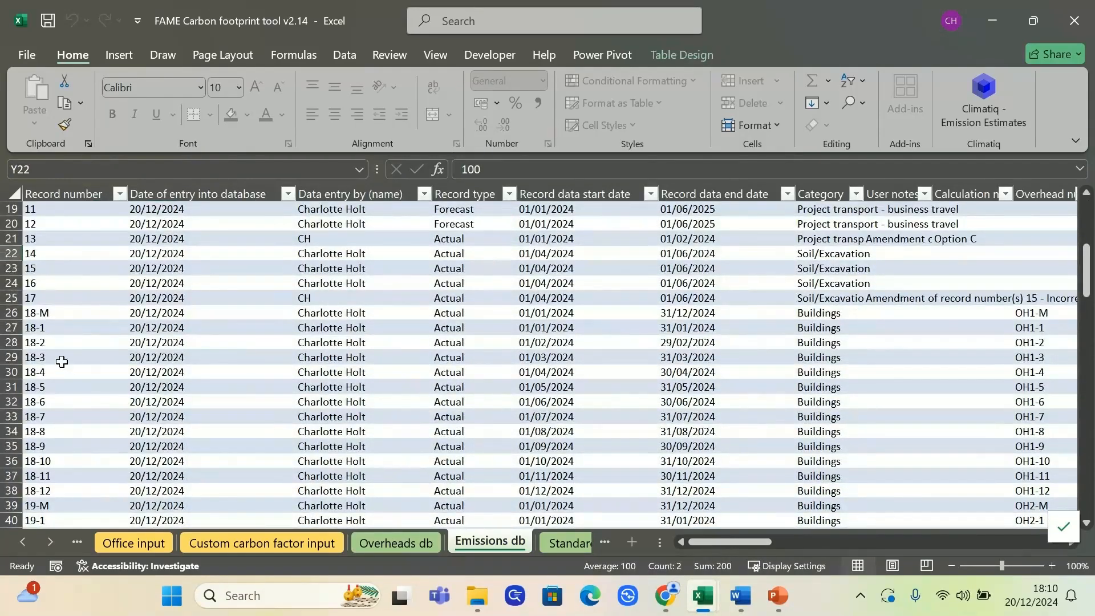
left_click(397, 542)
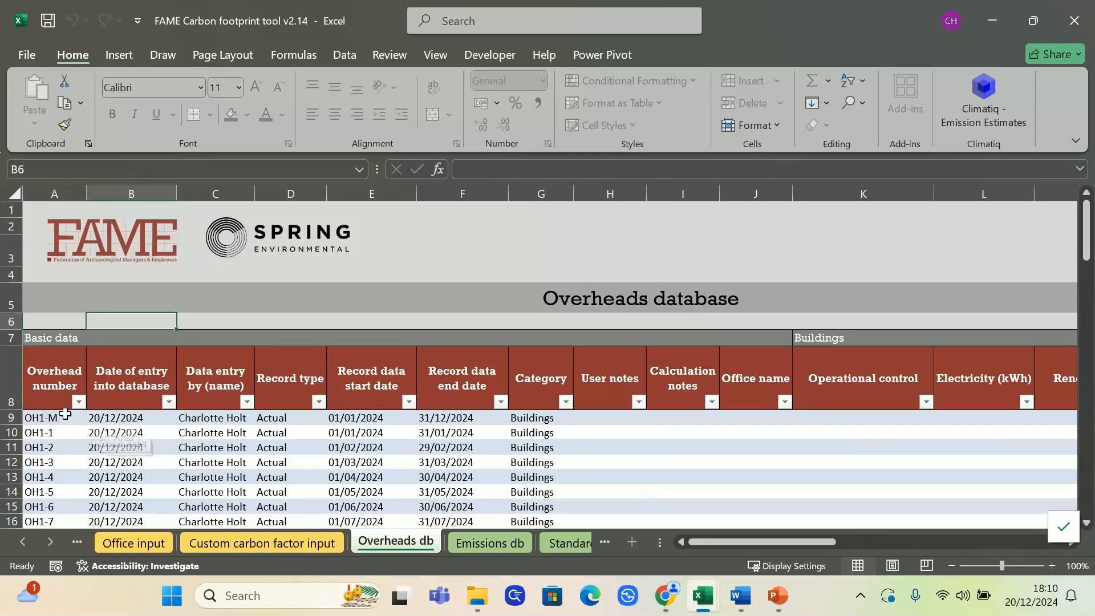
left_click(38, 420)
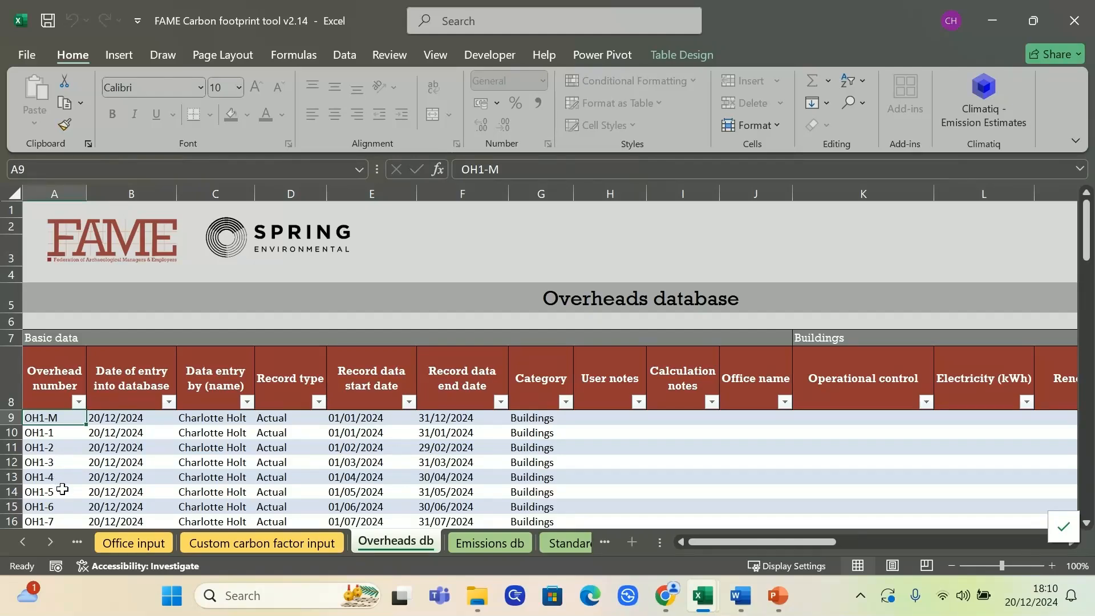
left_click(476, 539)
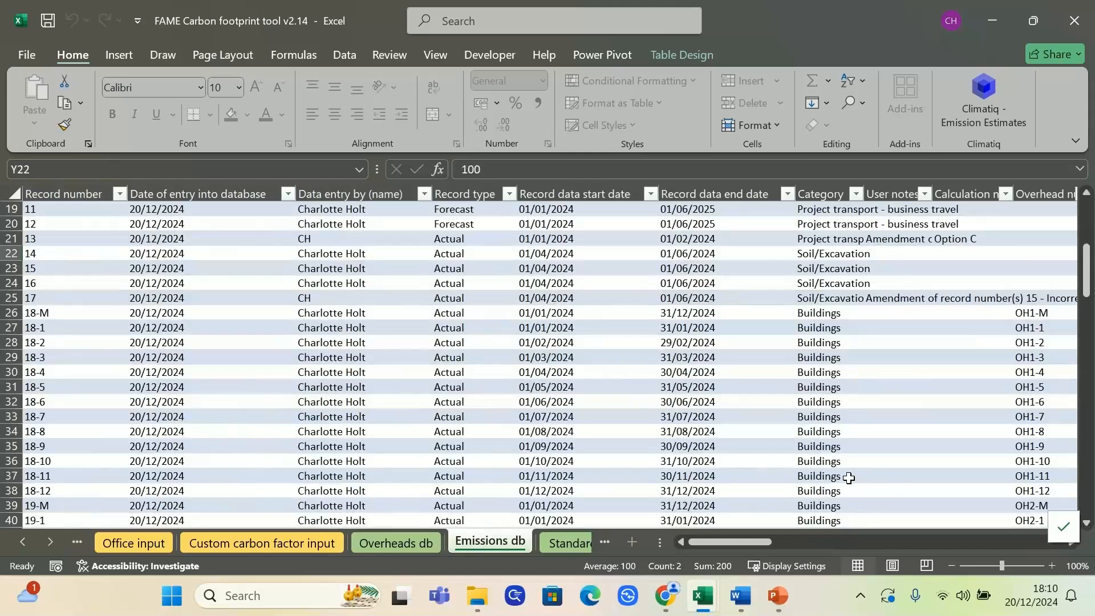
scroll(838, 477, "up", 3)
left_click(370, 542)
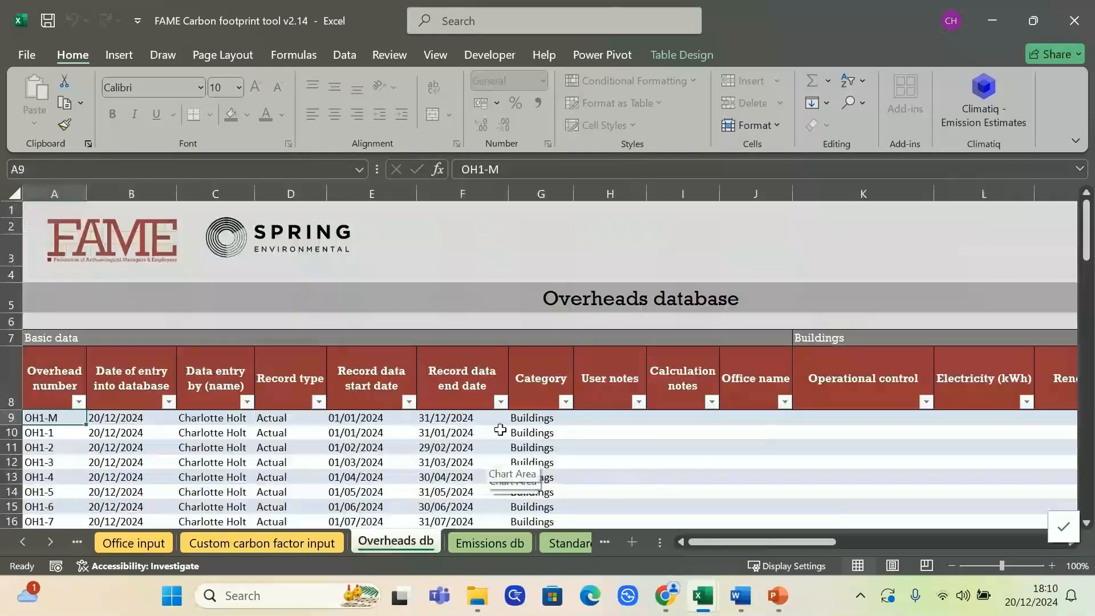
left_click_drag(747, 545, 464, 542)
Examine the overhead number column of the building rows in Emissions db, from OH1-M through the monthly entries
left_click(464, 542)
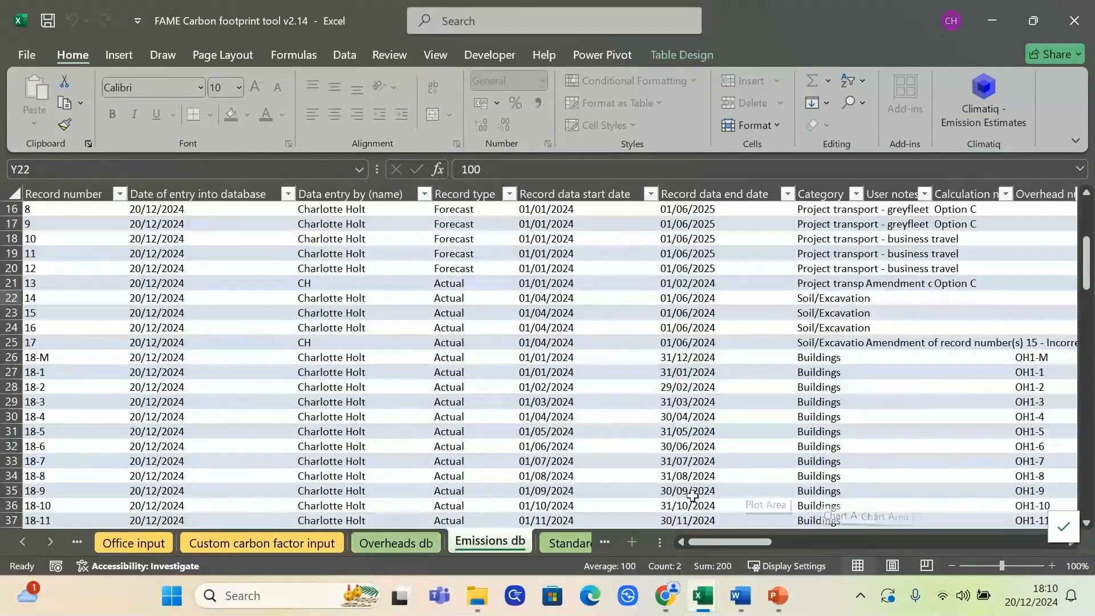
left_click(1025, 359)
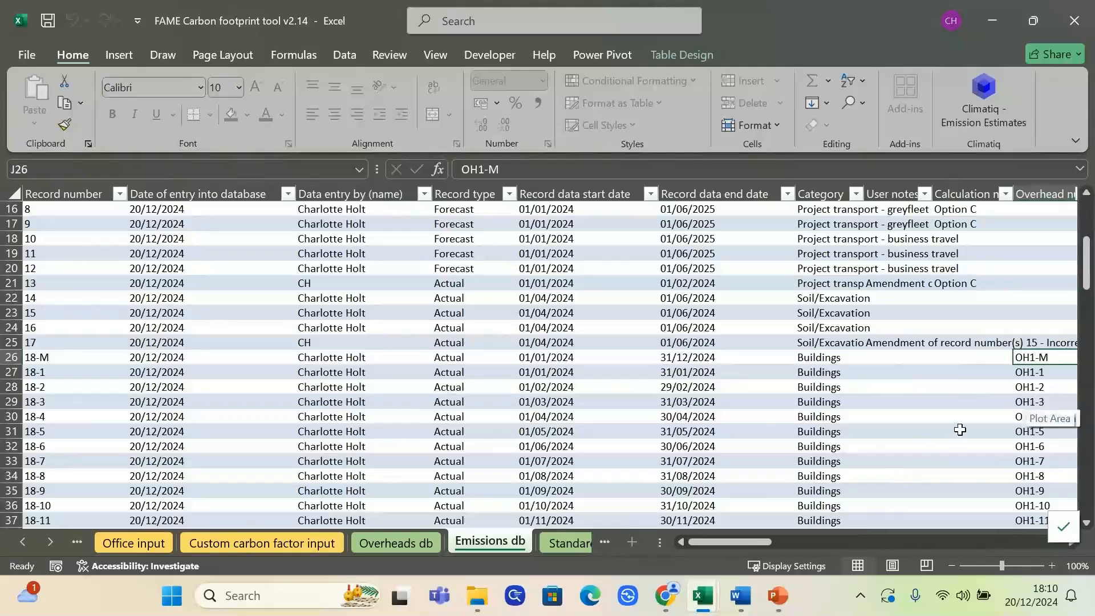
scroll(782, 542, "right", 4)
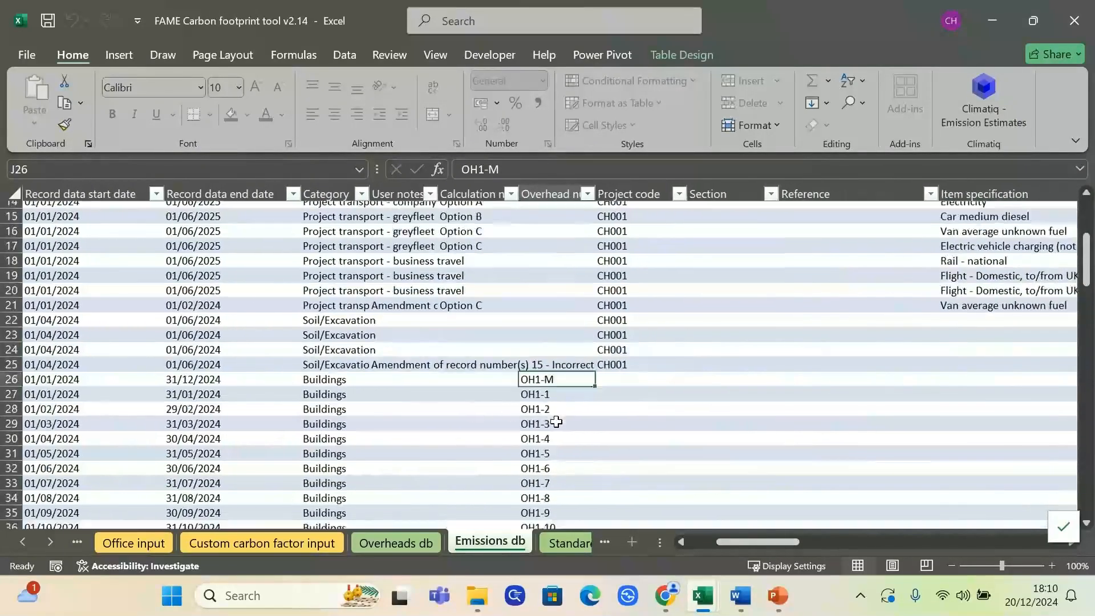
scroll(556, 422, "up", 5)
scroll(555, 422, "down", 5)
left_click_drag(553, 312, 565, 442)
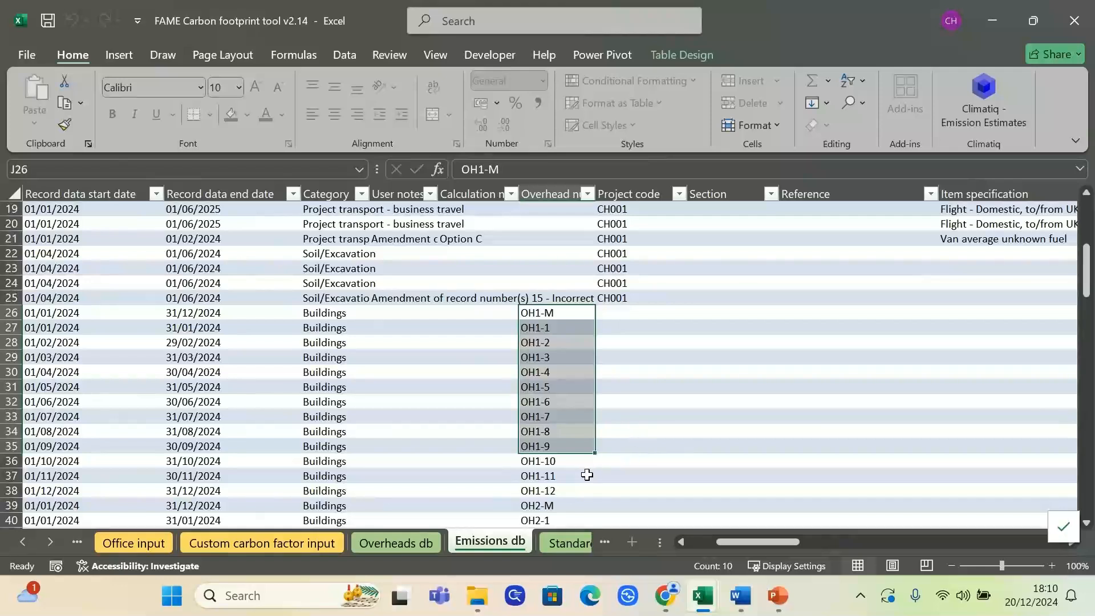
left_click(571, 313)
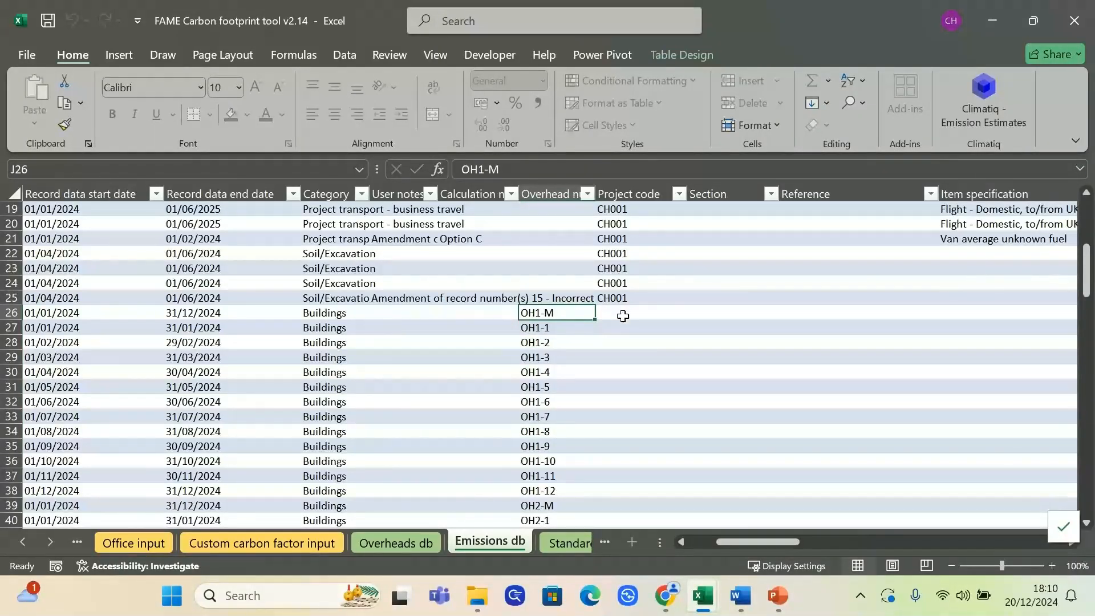
left_click_drag(761, 542, 686, 546)
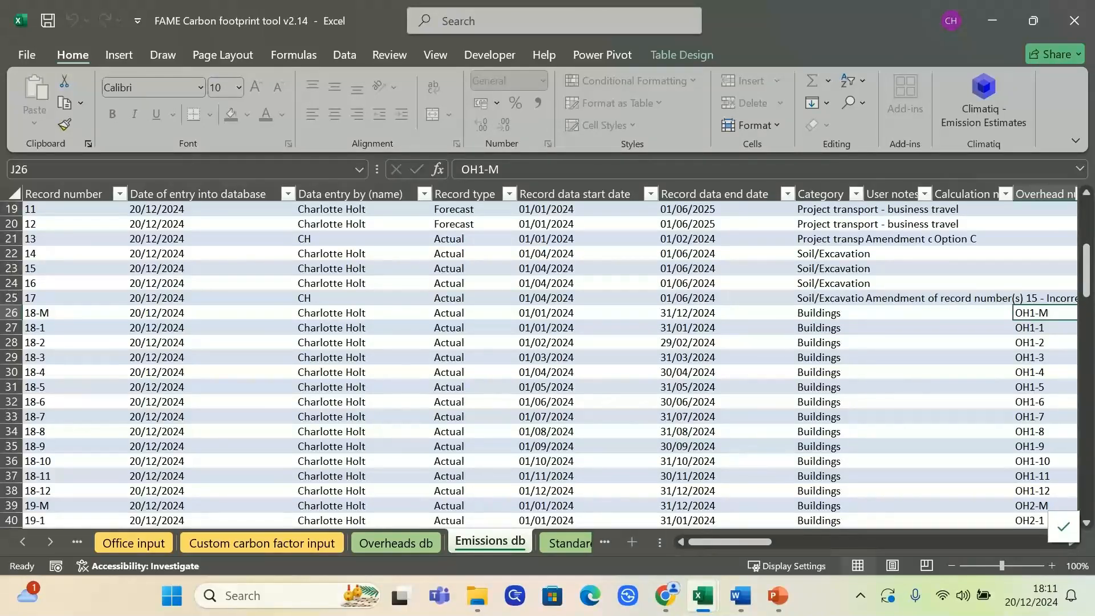
Inspect the whole OH1-M row in Overheads db, including its measured footprint values and data marker
left_click(419, 541)
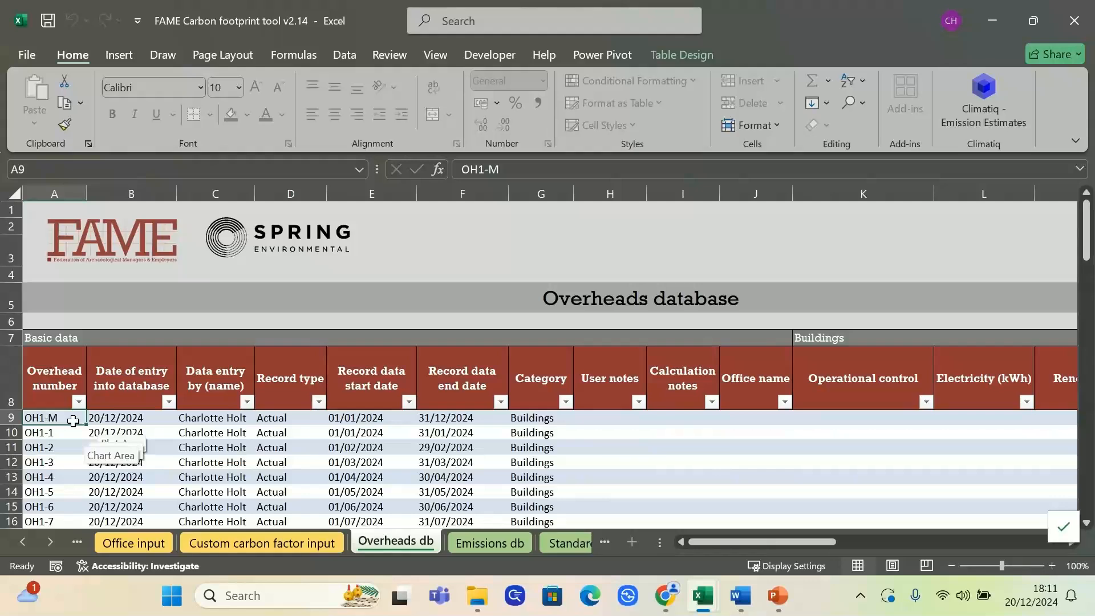
left_click(11, 418)
left_click_drag(689, 545, 881, 536)
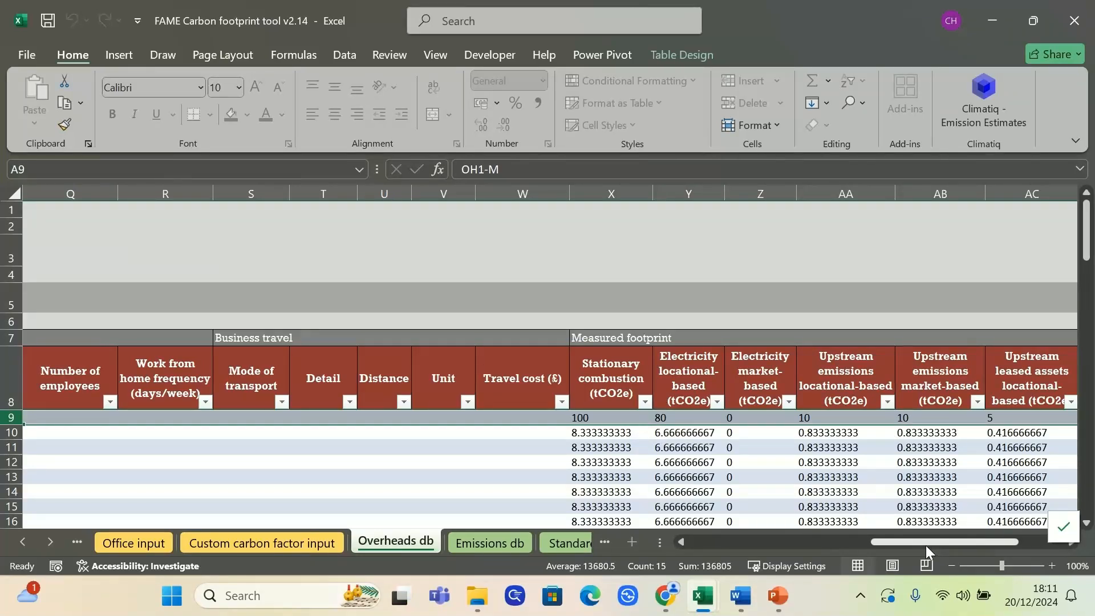
left_click_drag(925, 543, 676, 548)
left_click(1011, 418)
Compare the data markers and stationary combustion values of monthly rows OH1-1 to OH1-12 with the OH1-M master row
left_click_drag(43, 432, 75, 490)
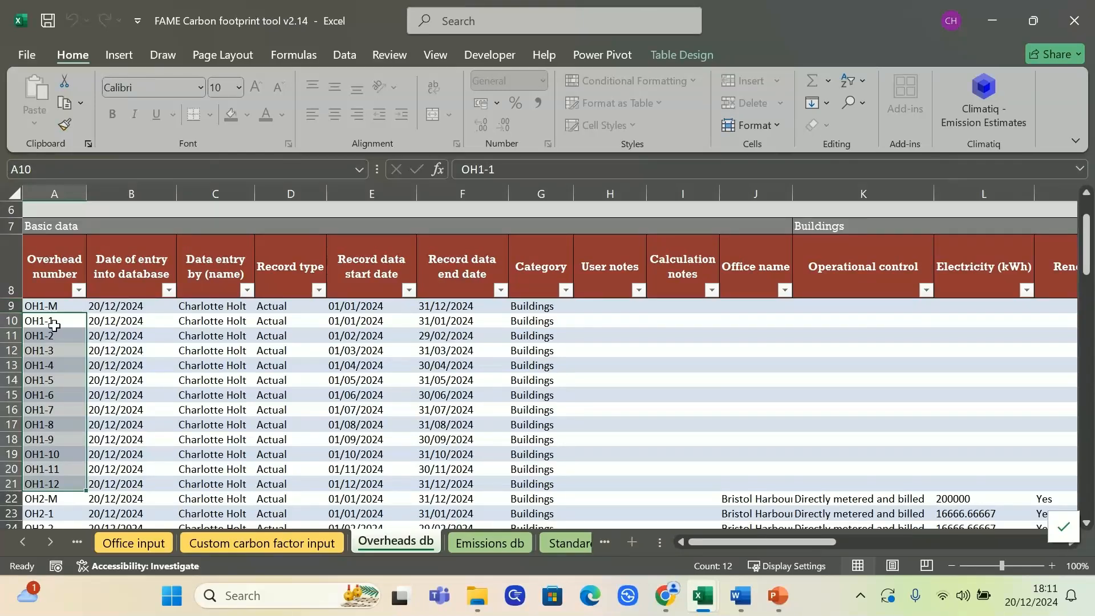
left_click_drag(736, 542, 979, 542)
left_click_drag(926, 321, 941, 482)
left_click_drag(271, 324, 285, 484)
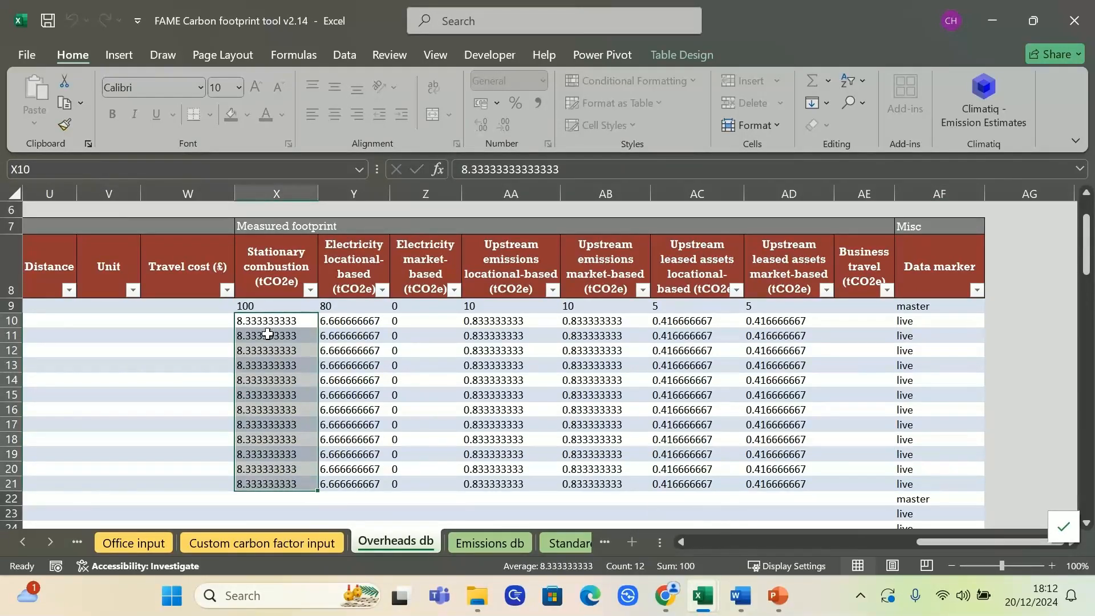
left_click(271, 301)
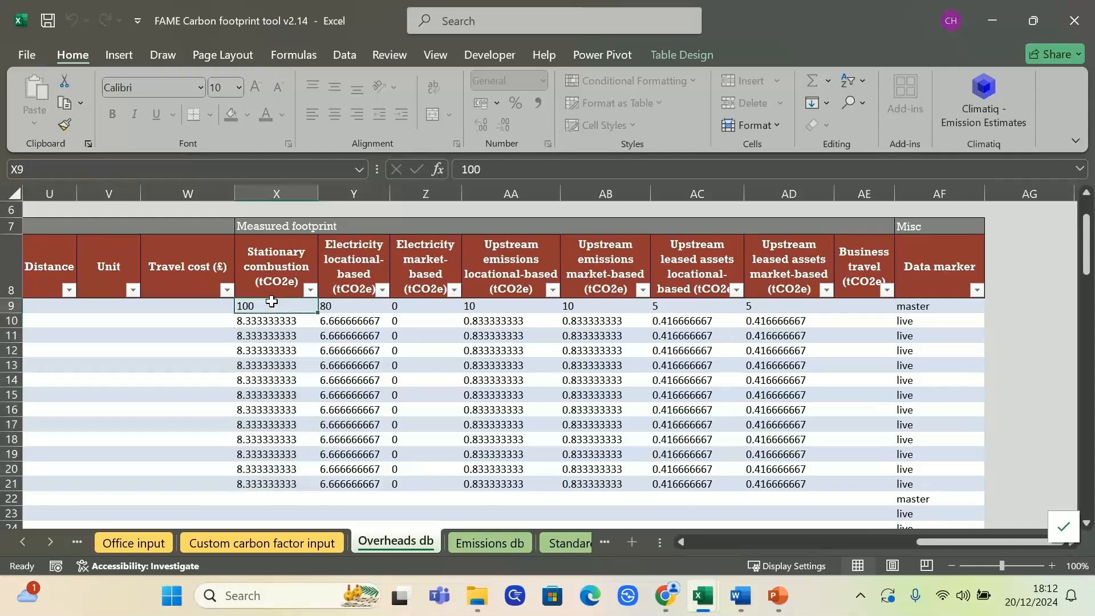
left_click_drag(942, 542, 681, 544)
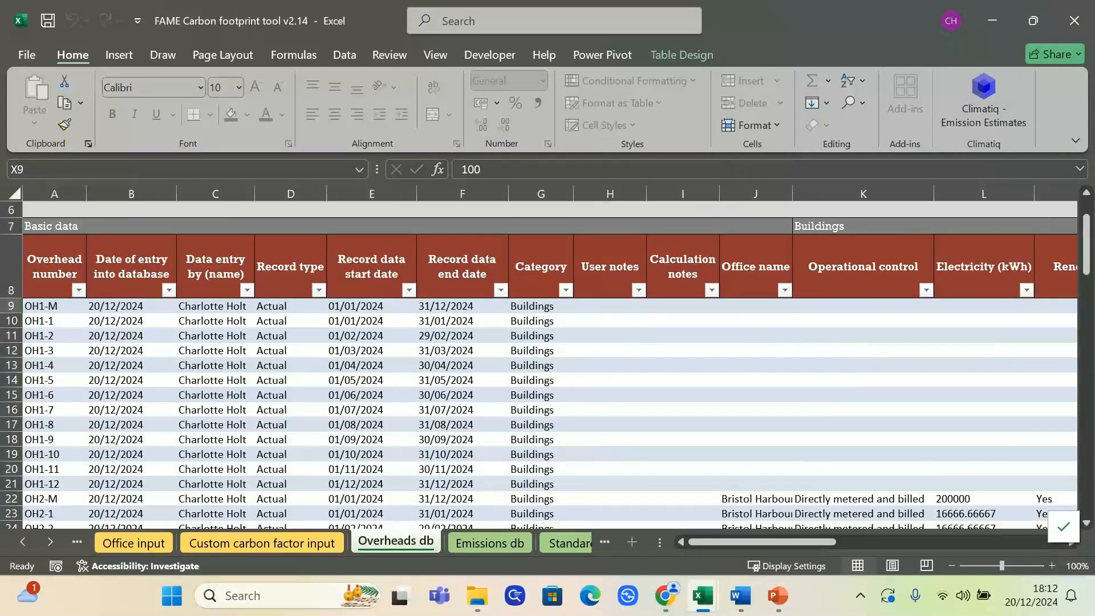
Compare master row 18-M with monthly rows 18-1 to 18-12 in Emissions db, including their values in the far columns
left_click(483, 545)
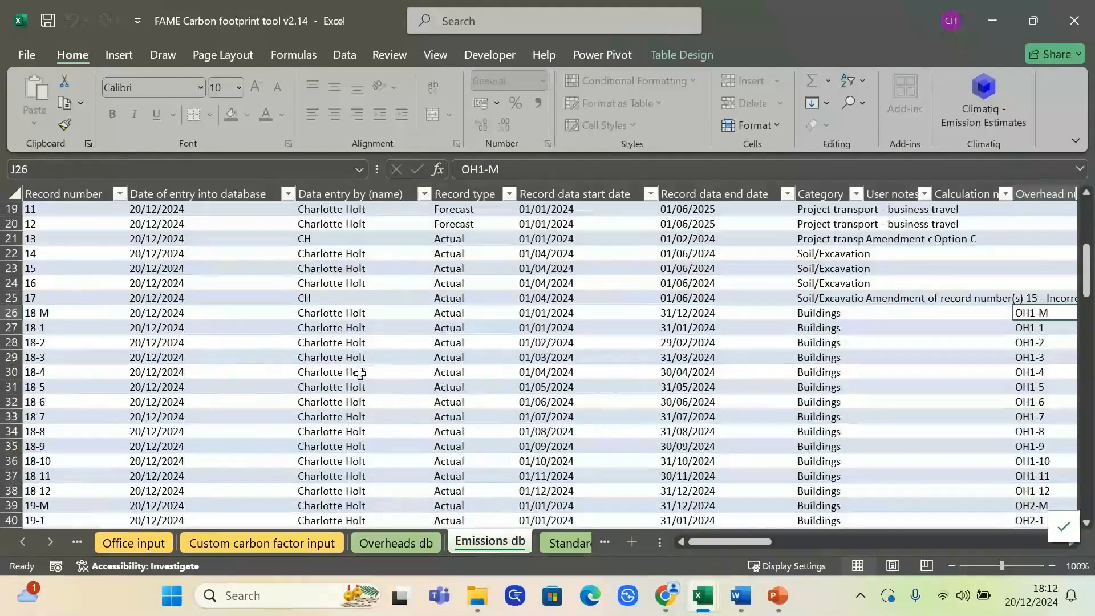
left_click(51, 311)
left_click_drag(53, 329, 153, 496)
left_click_drag(772, 541, 1021, 542)
left_click(801, 313)
left_click_drag(798, 327, 802, 491)
left_click_drag(988, 542, 684, 536)
left_click(478, 417)
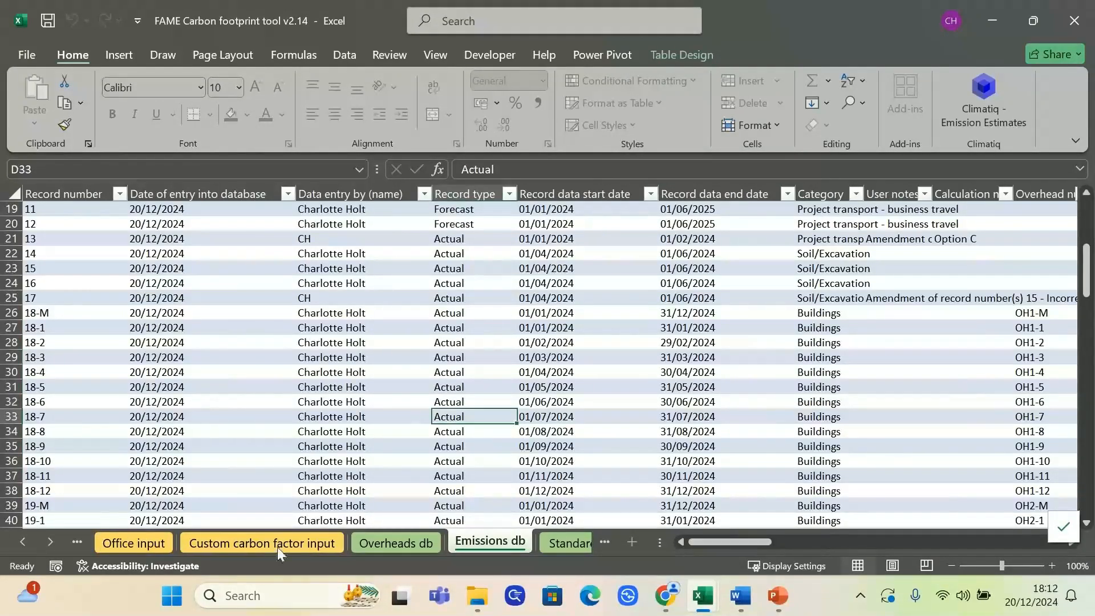
Revisit the Overheads db records and return to the header area of the Overheads input sheet
left_click(401, 542)
scroll(575, 447, "up", 2)
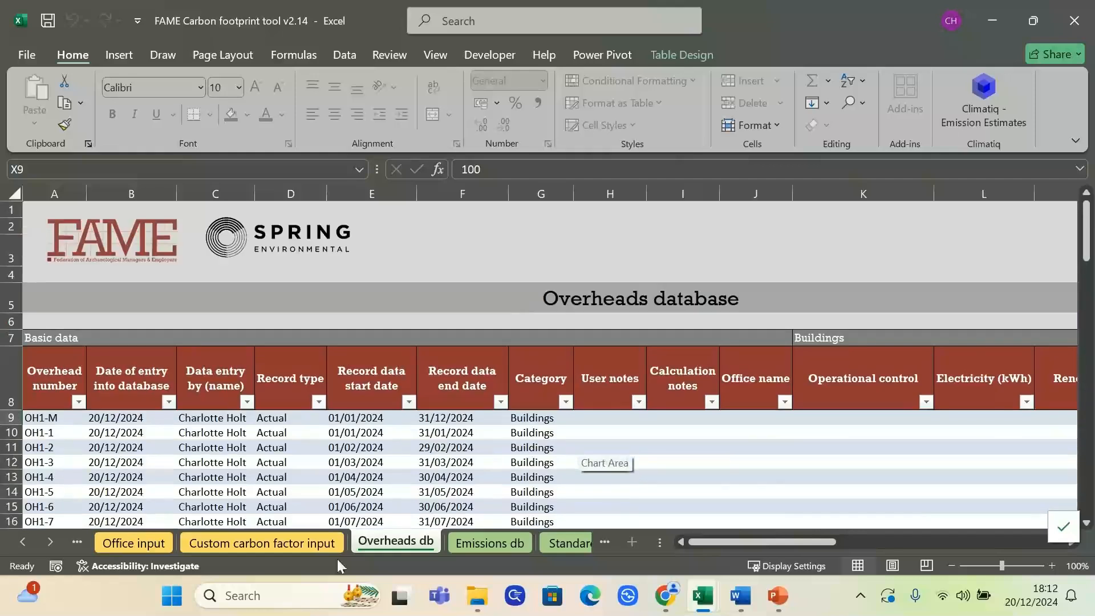
left_click(21, 543)
left_click(21, 542)
left_click(22, 543)
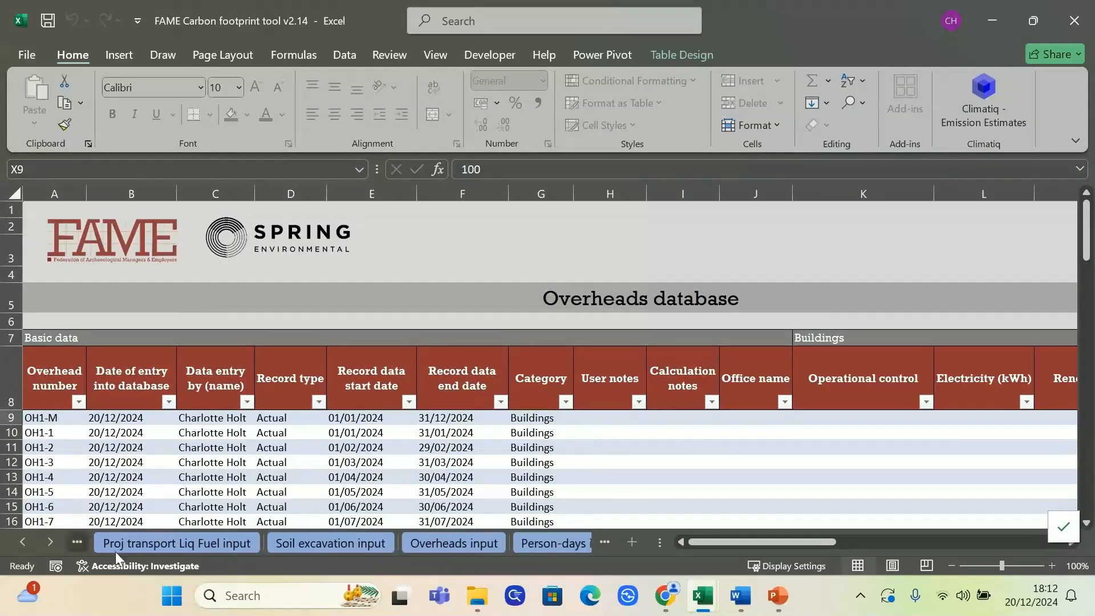
left_click(465, 545)
left_click(465, 326)
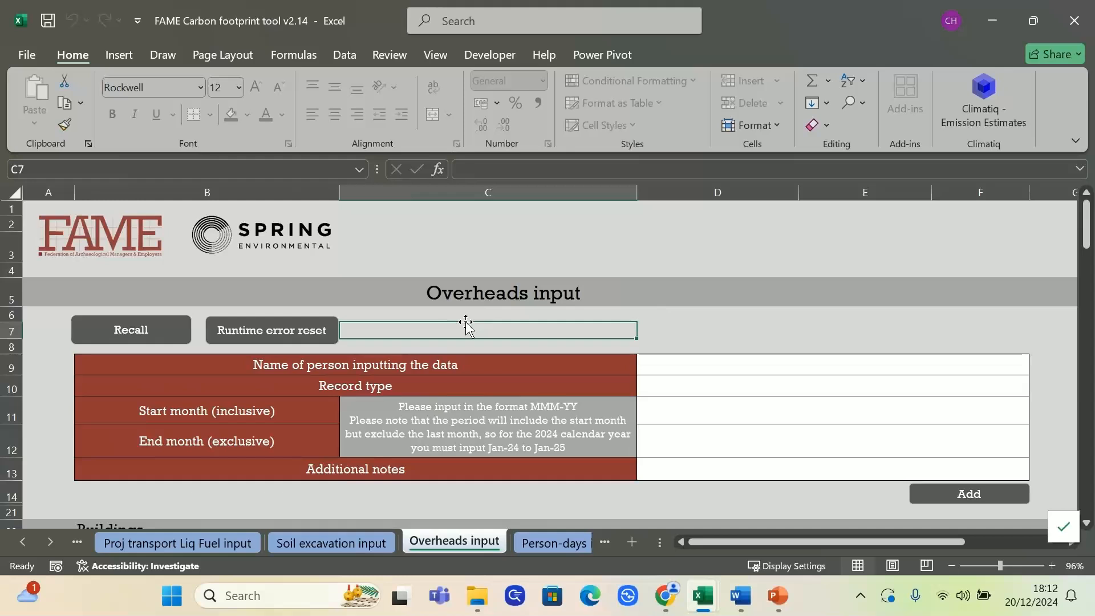
Look up the overhead number of the OH1 master record in the Overheads db sheet
double_click(52, 543)
left_click(51, 543)
double_click(52, 543)
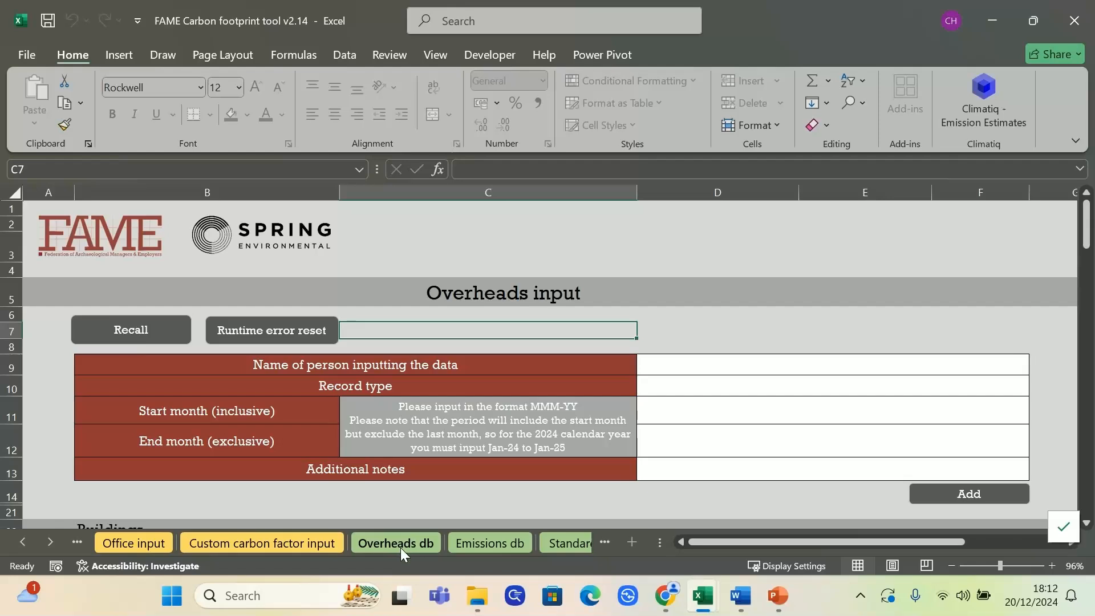
left_click(417, 544)
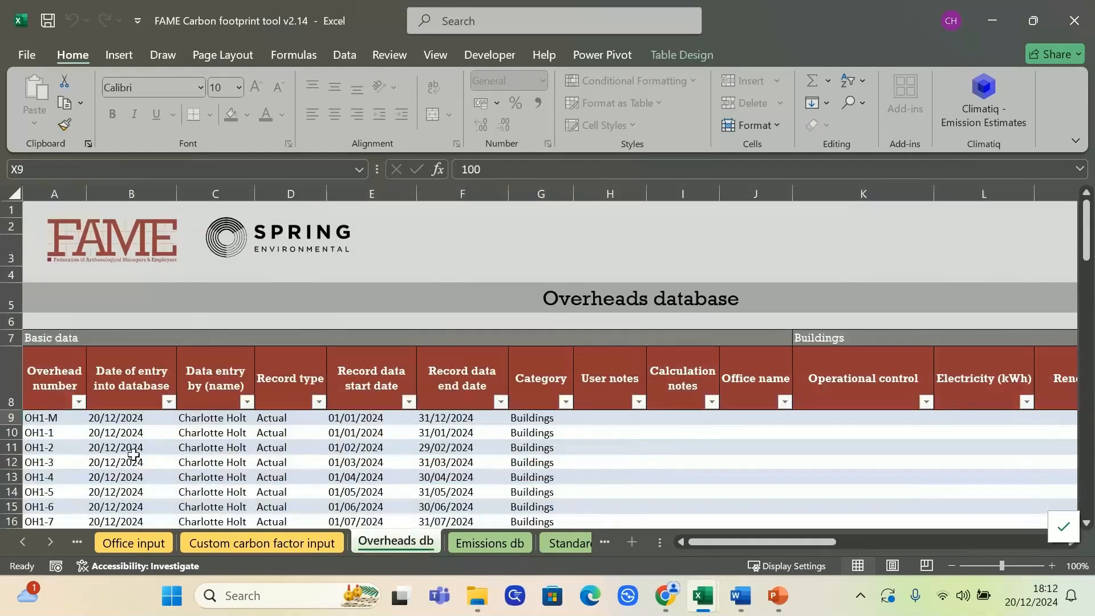
left_click(132, 472)
left_click(69, 423)
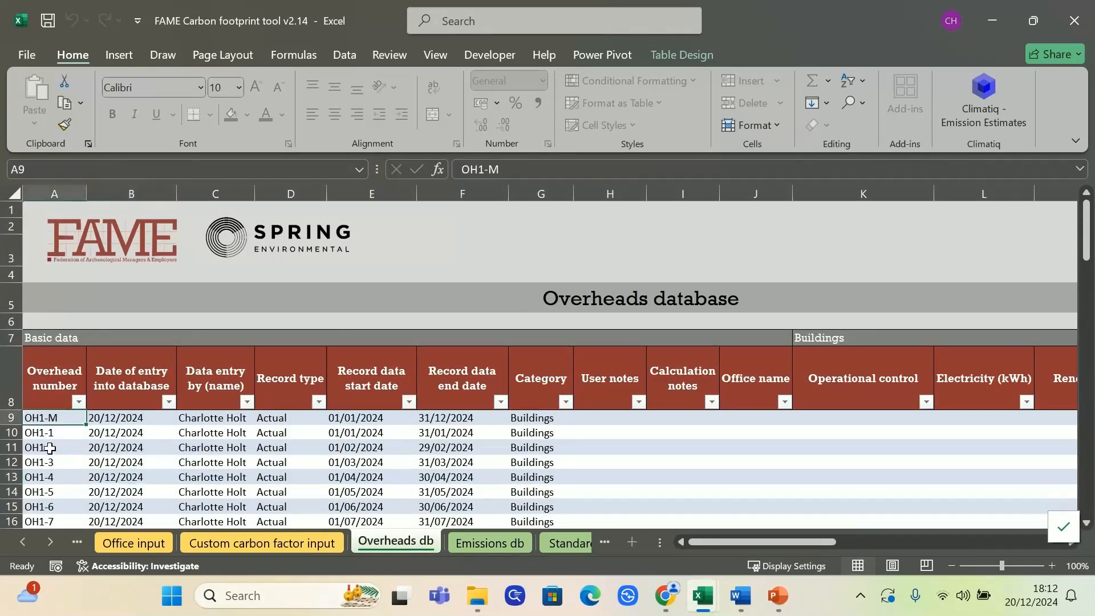
scroll(116, 442, "down", 1)
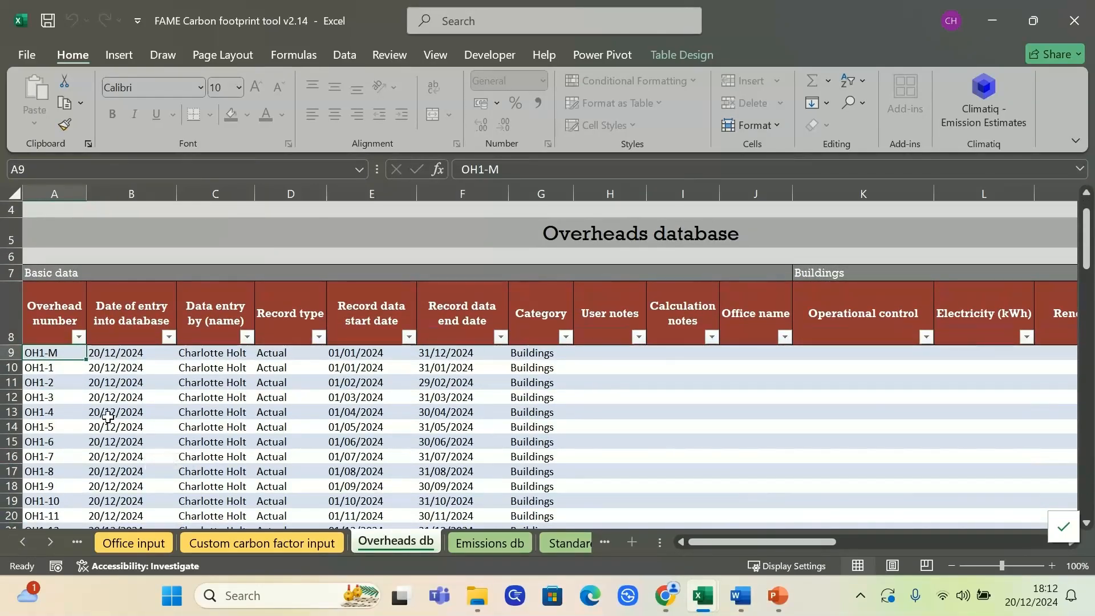
scroll(108, 410, "down", 2)
scroll(105, 408, "up", 2)
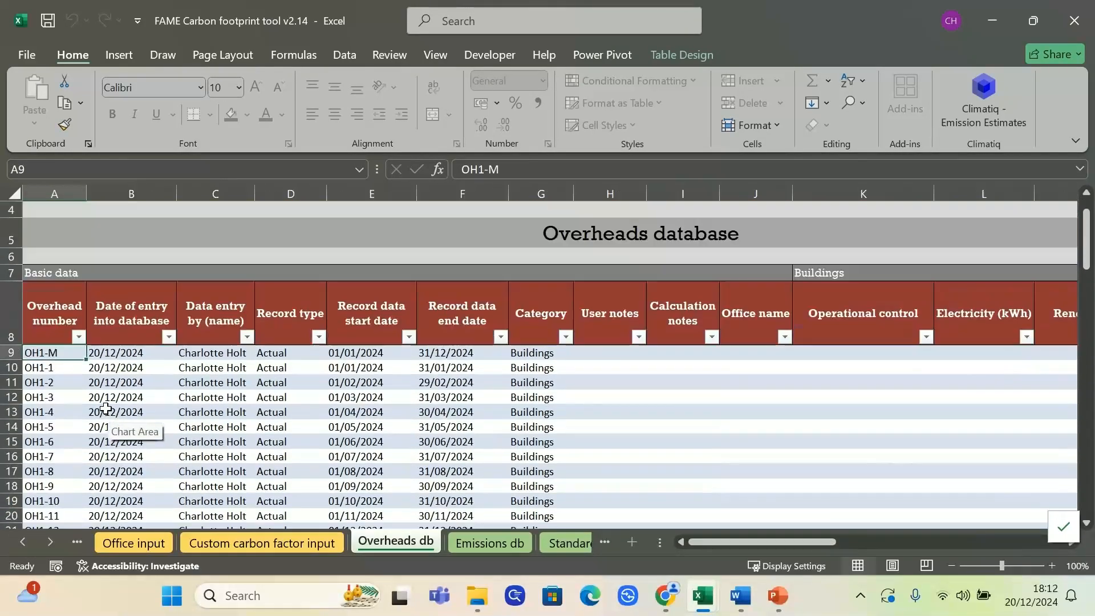
Go back to the Overheads input sheet
left_click(28, 543)
left_click(29, 543)
left_click(28, 543)
left_click(456, 542)
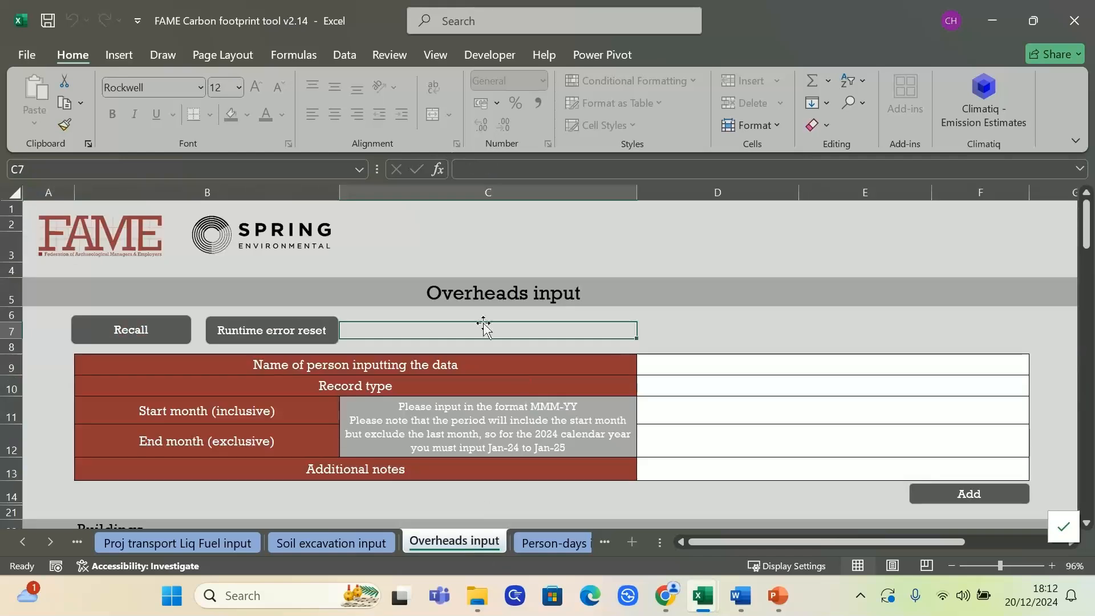
Try to recall the overhead record using the record number 15
left_click(170, 334)
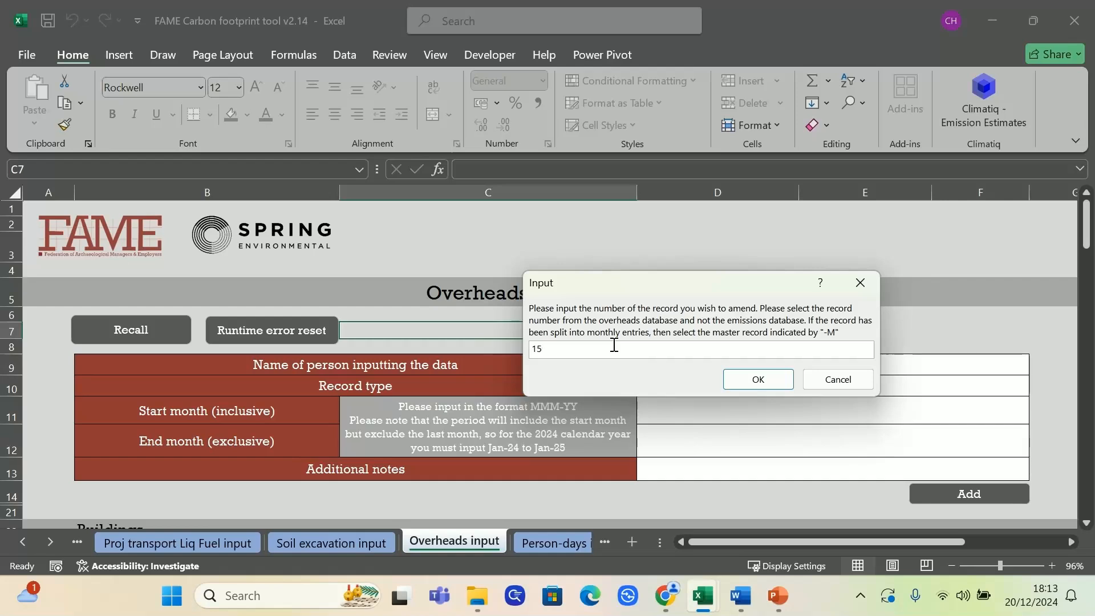
key("Return")
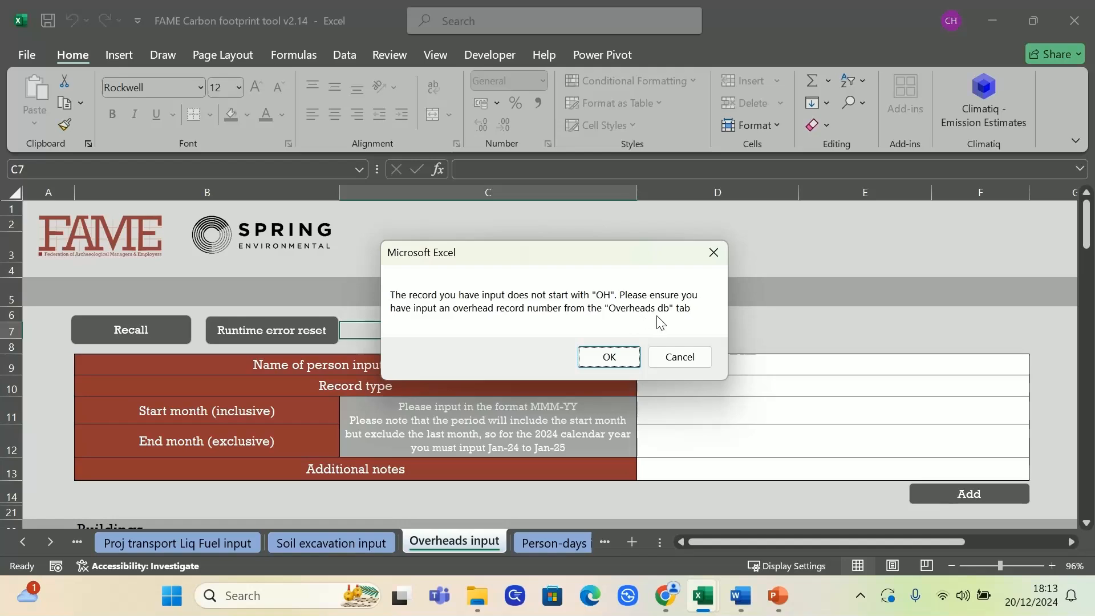
left_click(678, 357)
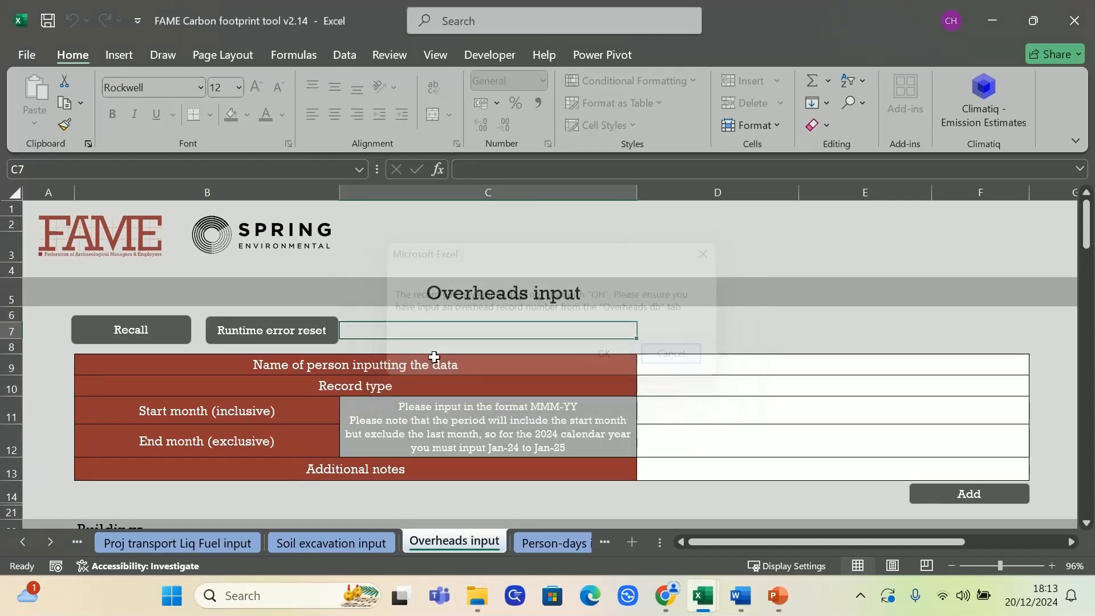
Locate the Overheads db and Emissions db sheets among the workbook's sheets and return to Overheads input
left_click(51, 542)
left_click(52, 542)
left_click(51, 542)
left_click(564, 542)
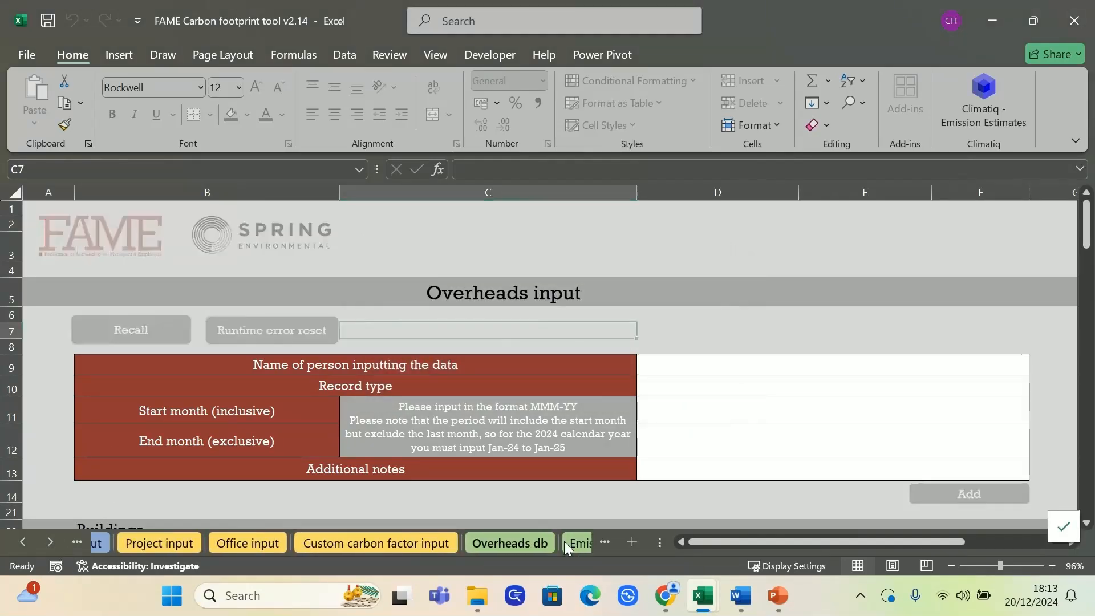
left_click(23, 543)
left_click(28, 542)
left_click(27, 541)
left_click(443, 544)
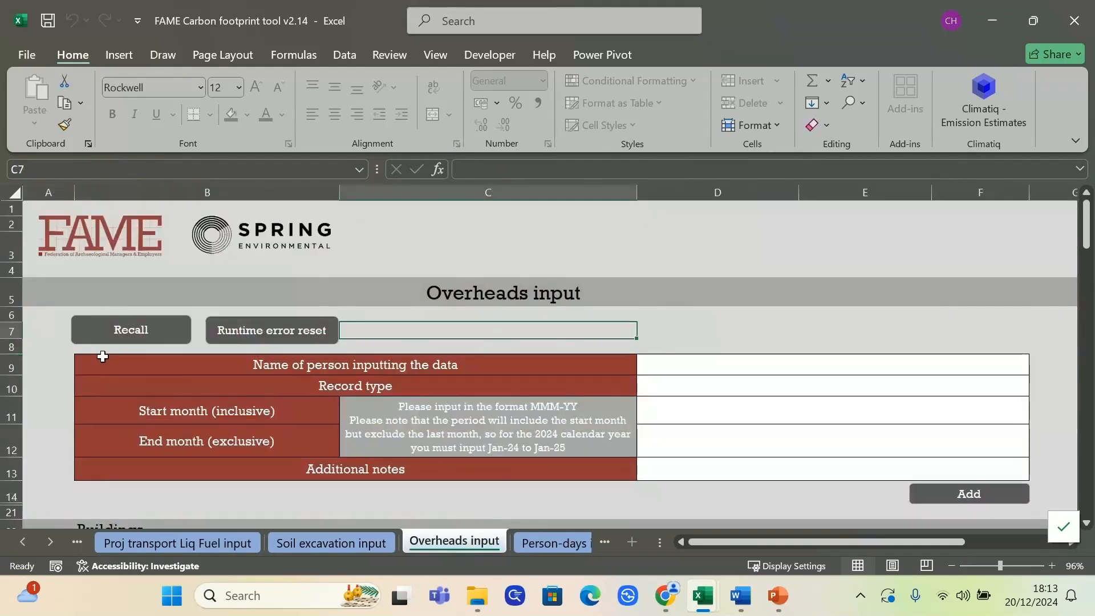
Try to recall an overhead record by a number that is not a master record
left_click(133, 340)
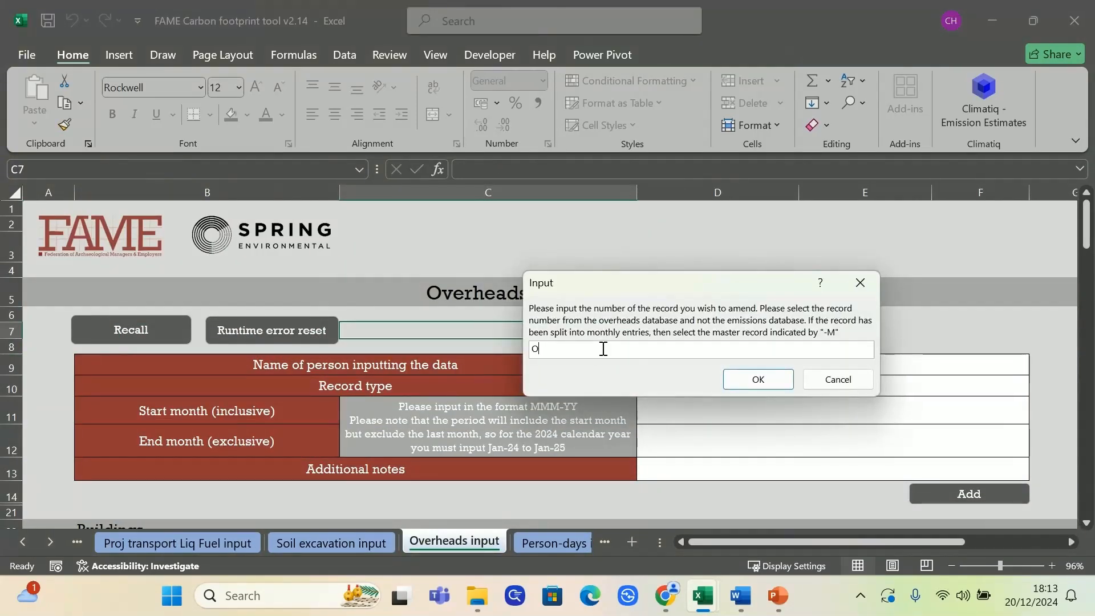
key("Return")
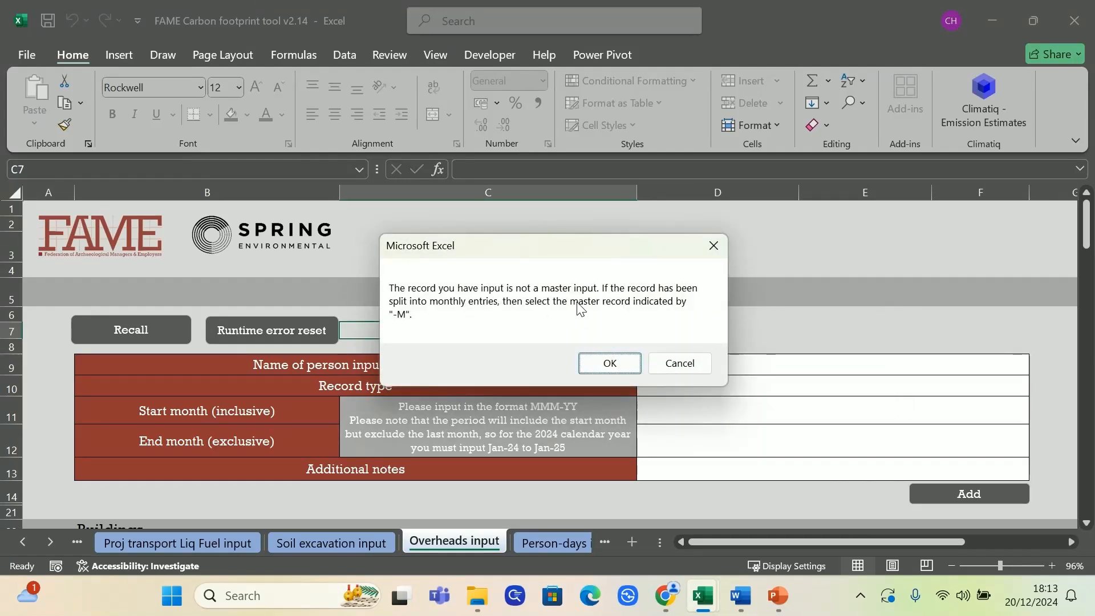
left_click(609, 363)
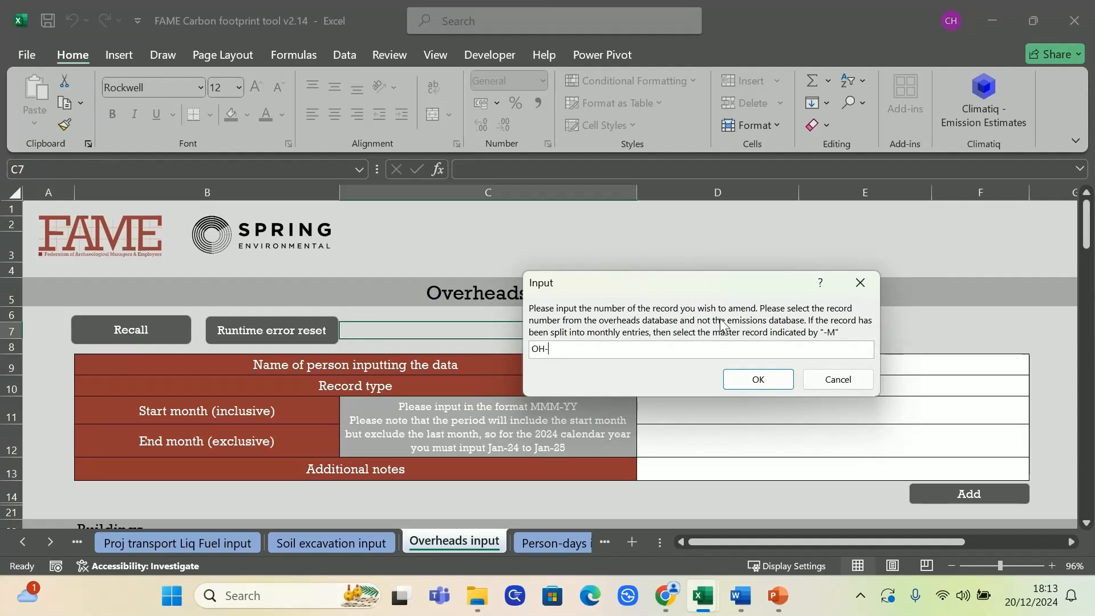
Recall master record OH1-M for amendment, giving "Wrong length of period" as the reason
type("OH1-M")
key("Return")
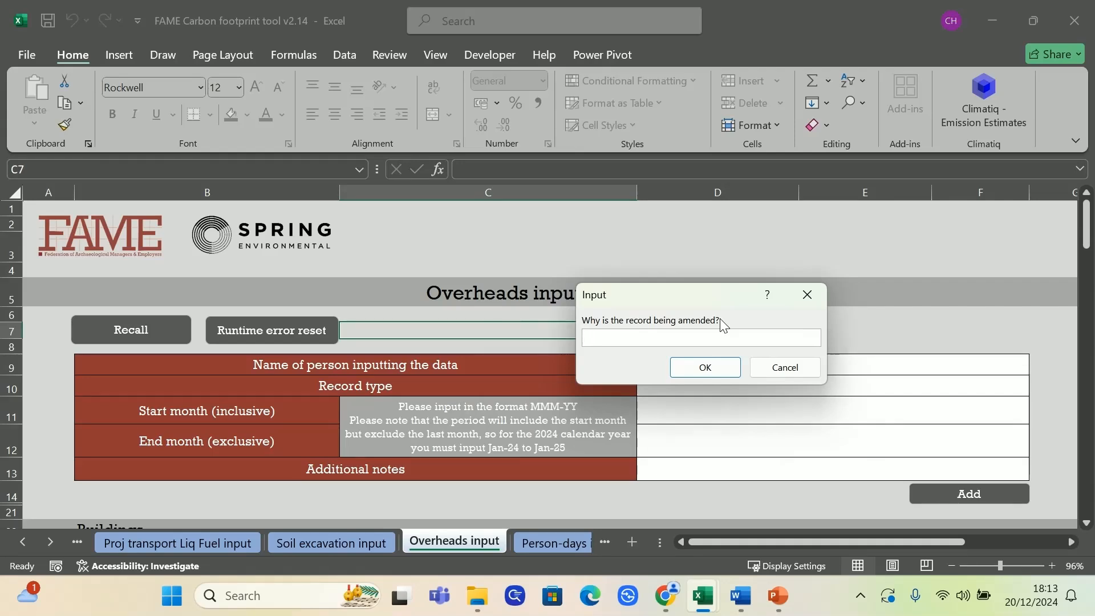
type("Wrong length of period")
key("Return")
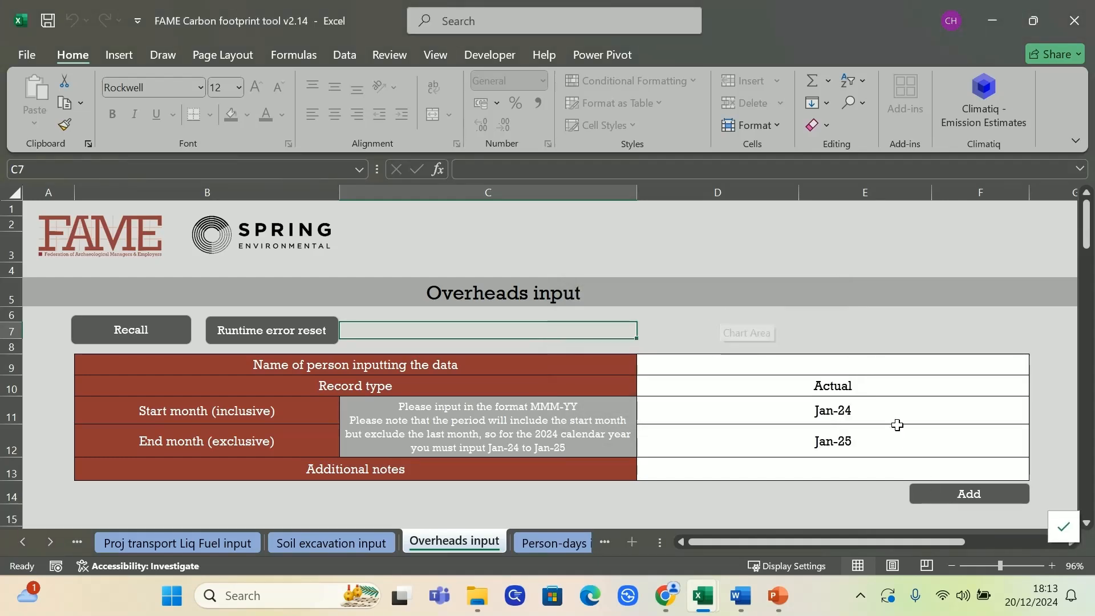
Set the recalled record's end month to Jul-24 and enter the initials of the person inputting the data
left_click(851, 435)
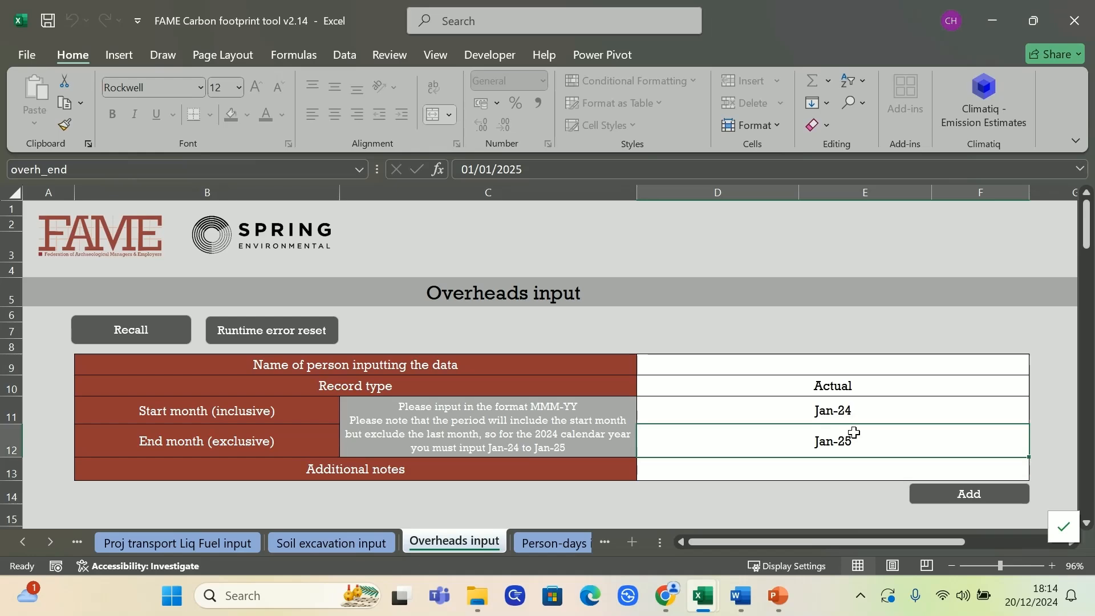
type("jul-24")
key("Return")
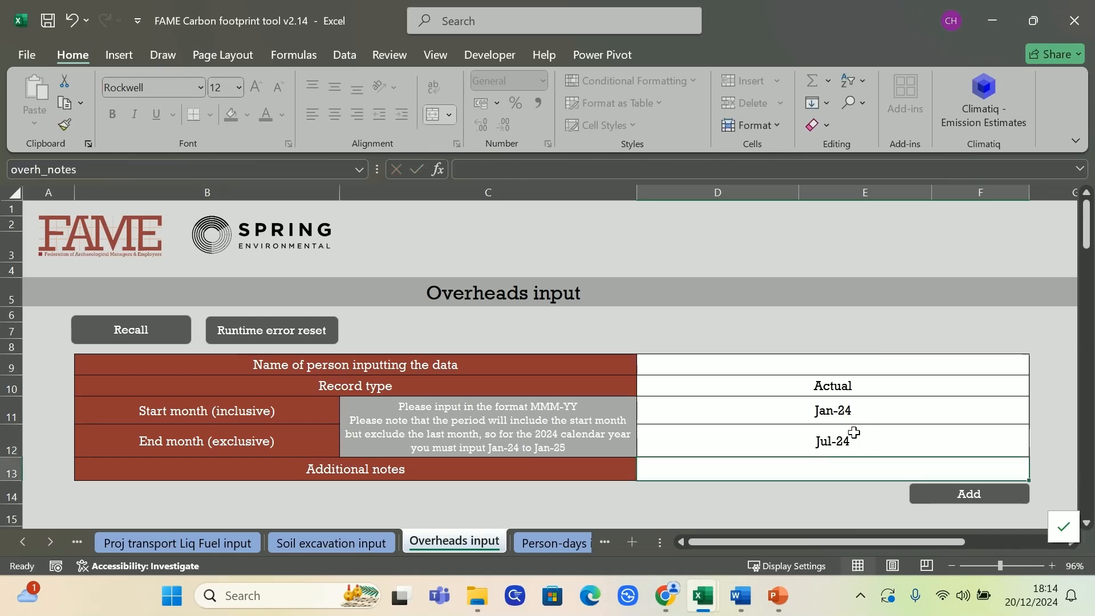
left_click(875, 366)
type("CH")
key("Return")
Check the record's amendment details and add the amended overhead record to the database
scroll(851, 349, "down", 3)
scroll(844, 369, "up", 1)
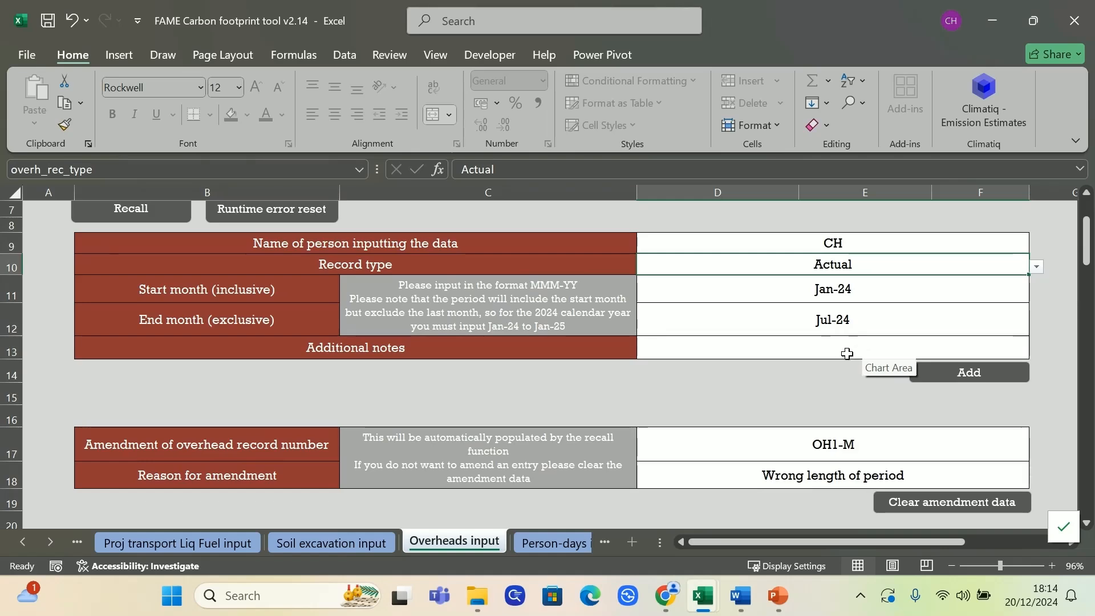
mouse_move(1088, 240)
left_mouse_down()
mouse_move(1088, 251)
mouse_move(1088, 233)
left_mouse_up()
left_click(983, 389)
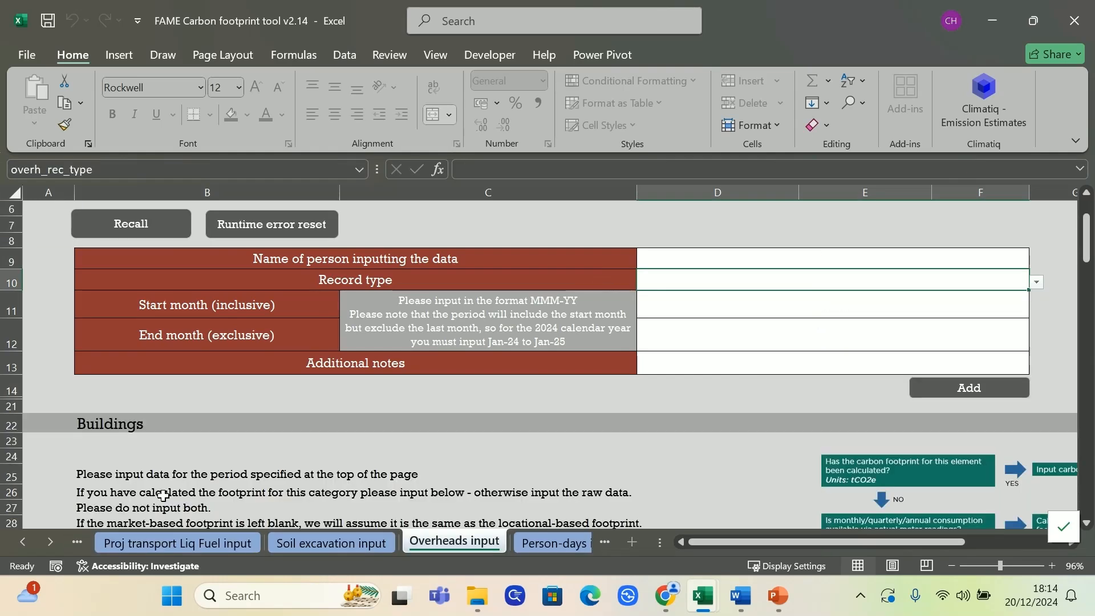
Examine the data marker values of the original OH1 rows in the Overheads db sheet
left_click(50, 540)
left_click(51, 540)
left_click(50, 540)
left_click(570, 545)
left_click_drag(726, 545, 1007, 536)
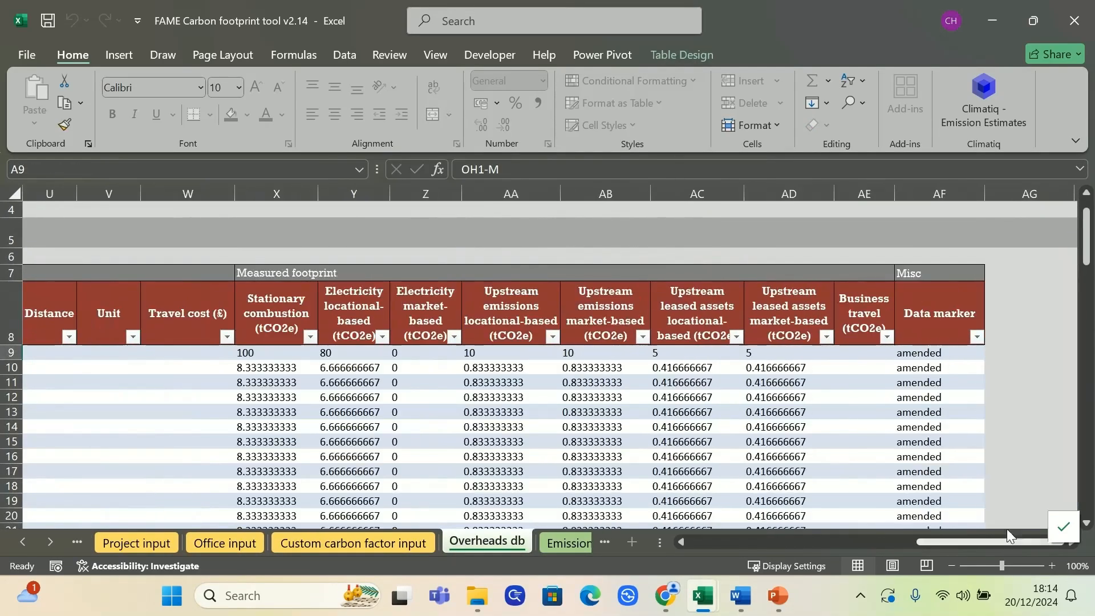
left_click_drag(947, 354, 944, 388)
left_click_drag(857, 546, 690, 545)
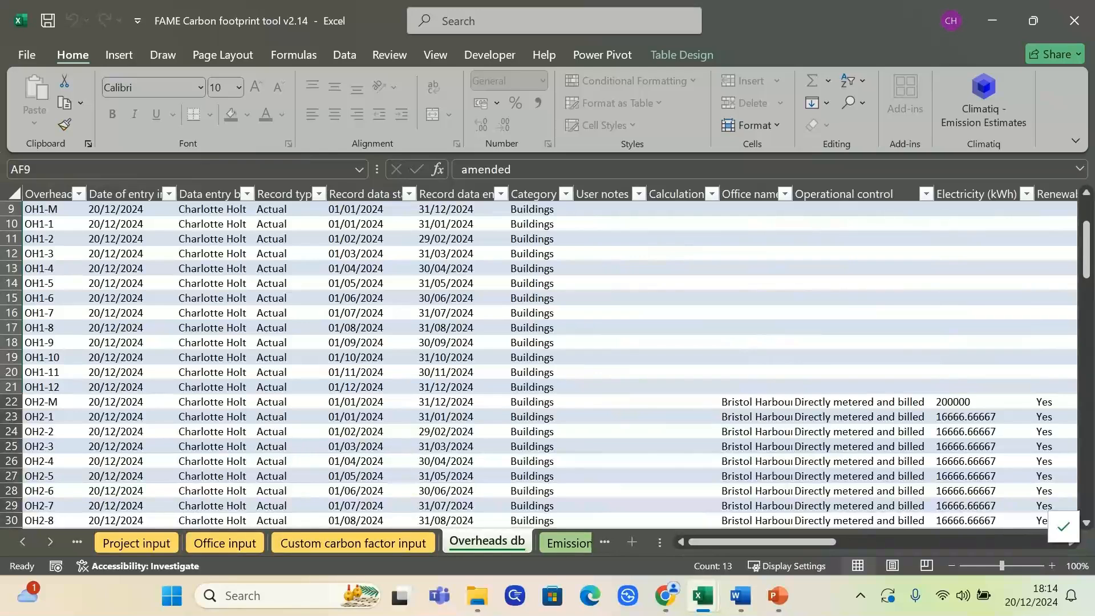
Examine the user notes and the start and end dates of the newly added master and monthly rows at the end of Overheads db
left_click_drag(1092, 247, 1082, 500)
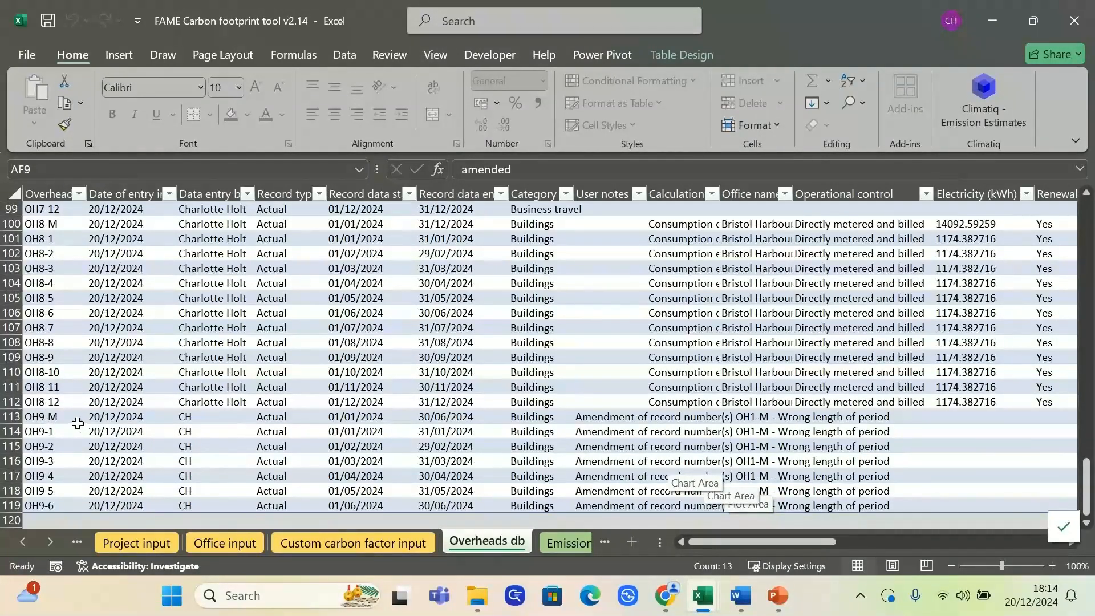
left_click(604, 415)
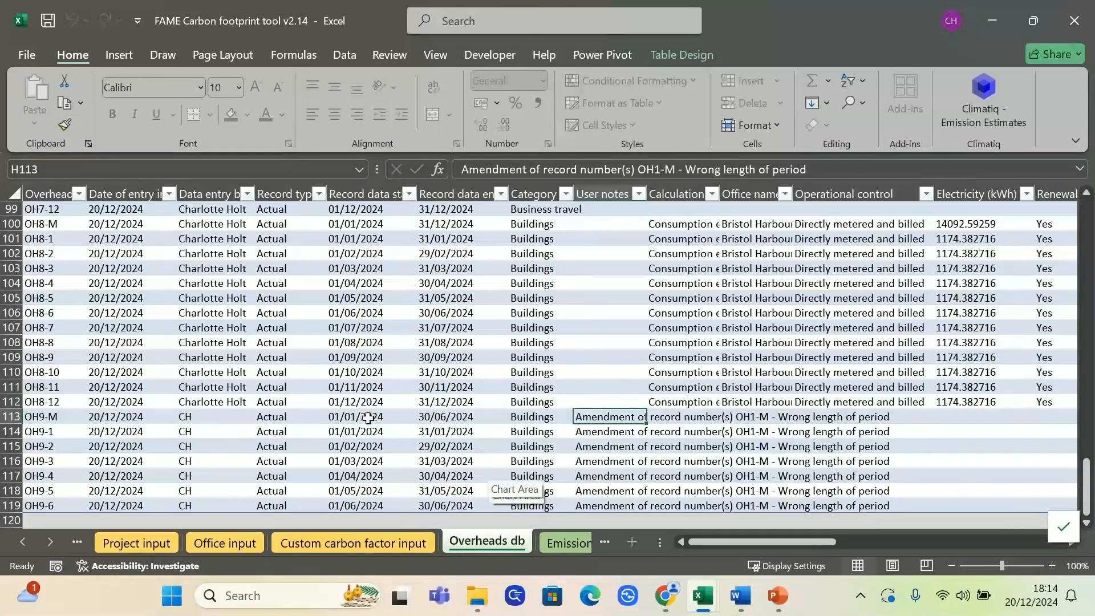
left_click(345, 417)
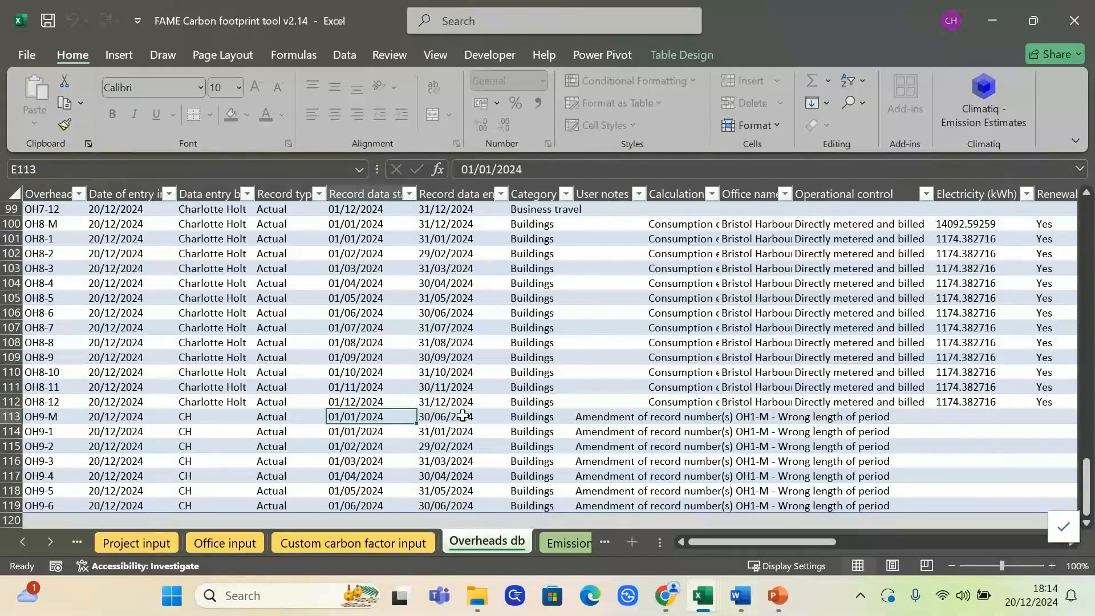
left_click(462, 416)
left_click_drag(365, 431, 450, 447)
left_click_drag(376, 461, 456, 476)
left_click_drag(379, 491, 456, 491)
left_click_drag(377, 512, 447, 512)
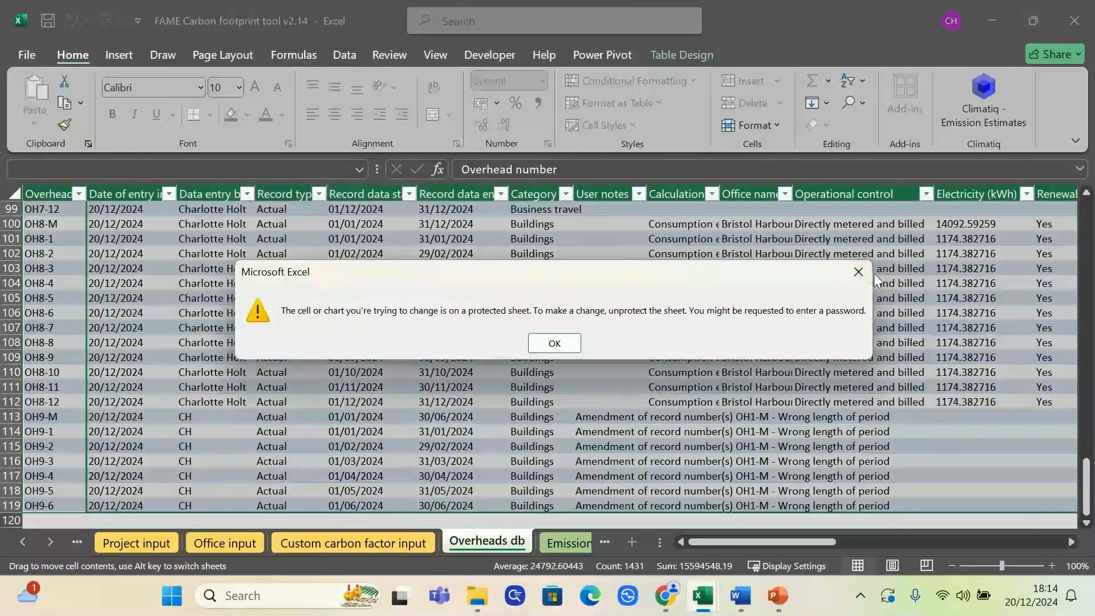
left_click(858, 272)
left_click(756, 401)
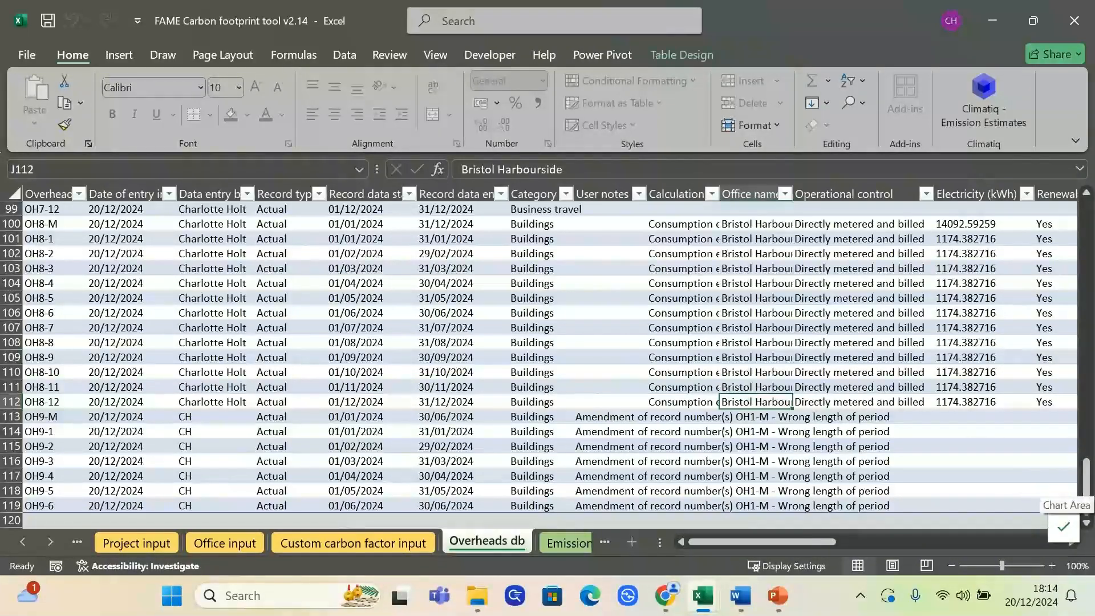
Return to the header area of the Overheads input sheet
left_click_drag(1085, 491, 1085, 222)
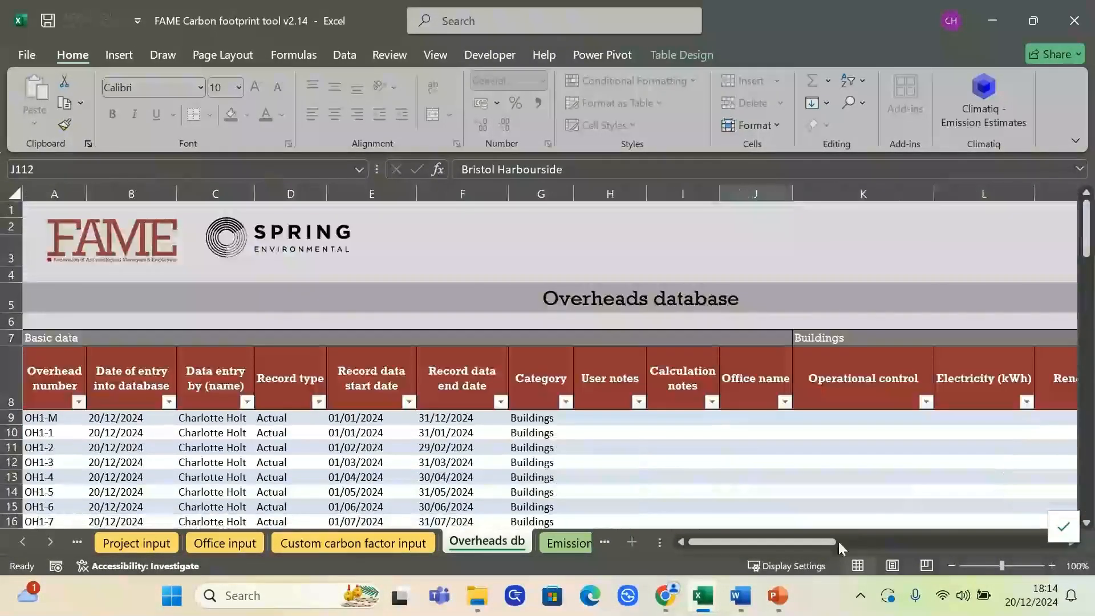
left_click(23, 542)
left_click(23, 542)
left_click(23, 541)
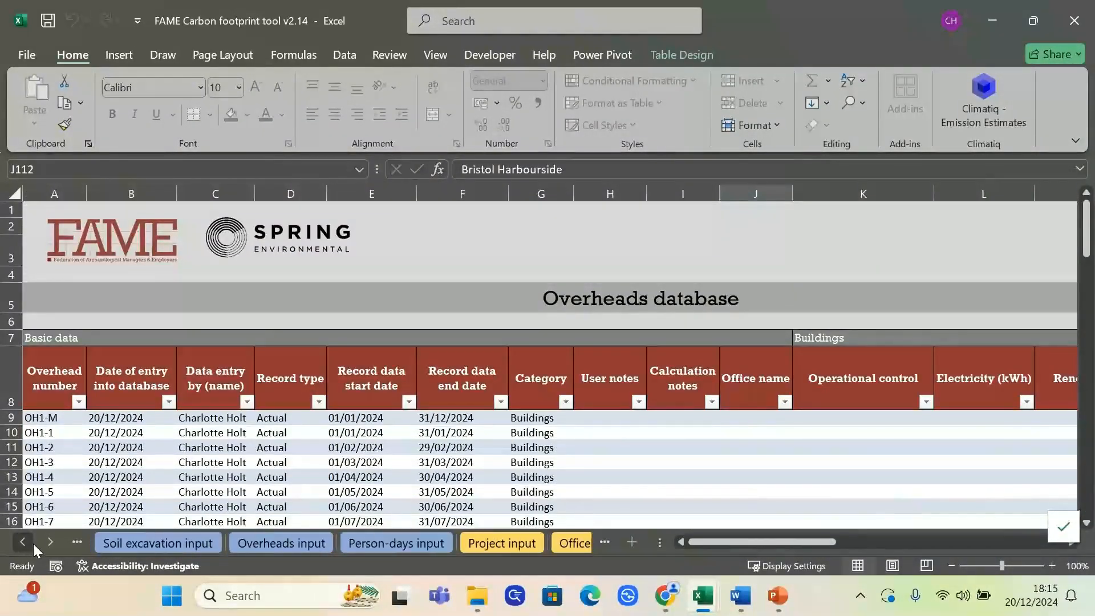
left_click(310, 543)
scroll(653, 366, "up", 2)
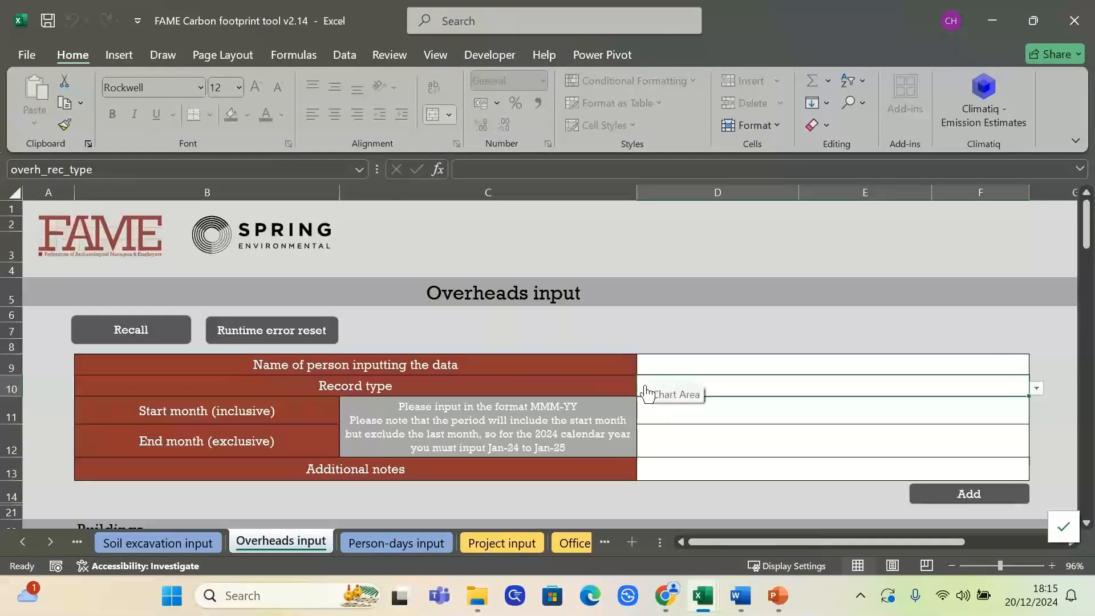